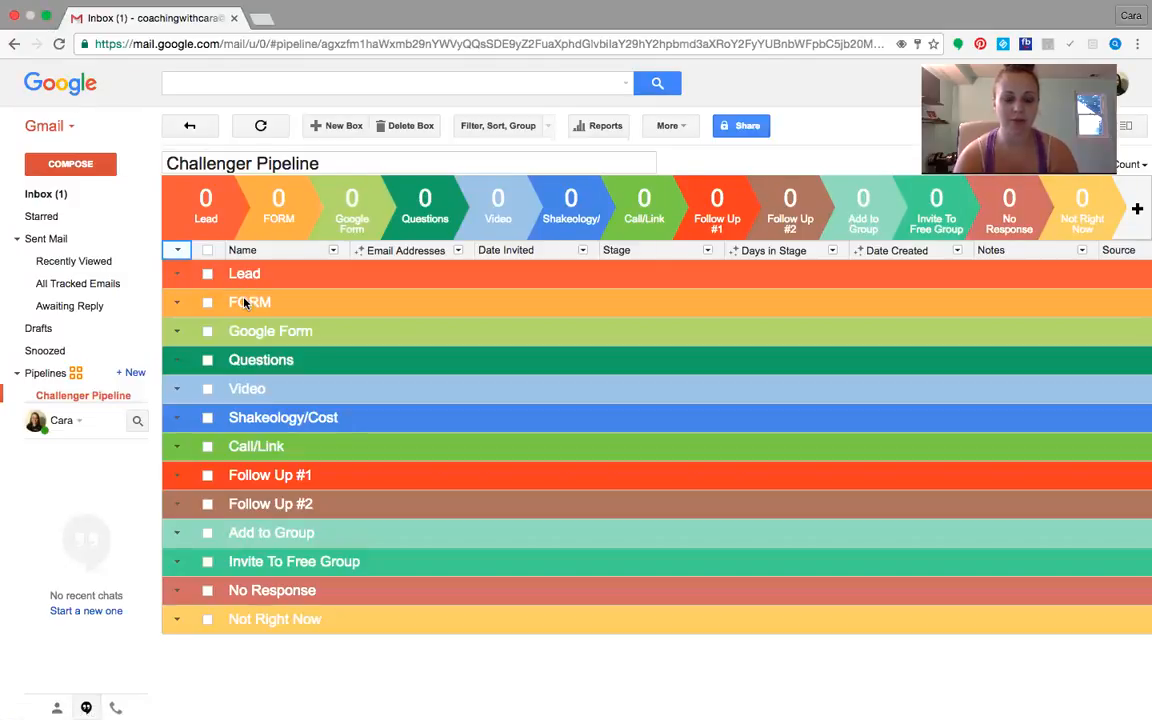
Exit full screen and resize the Facebook window so the profile sits beside the Challenger Pipeline
left_click(46, 15)
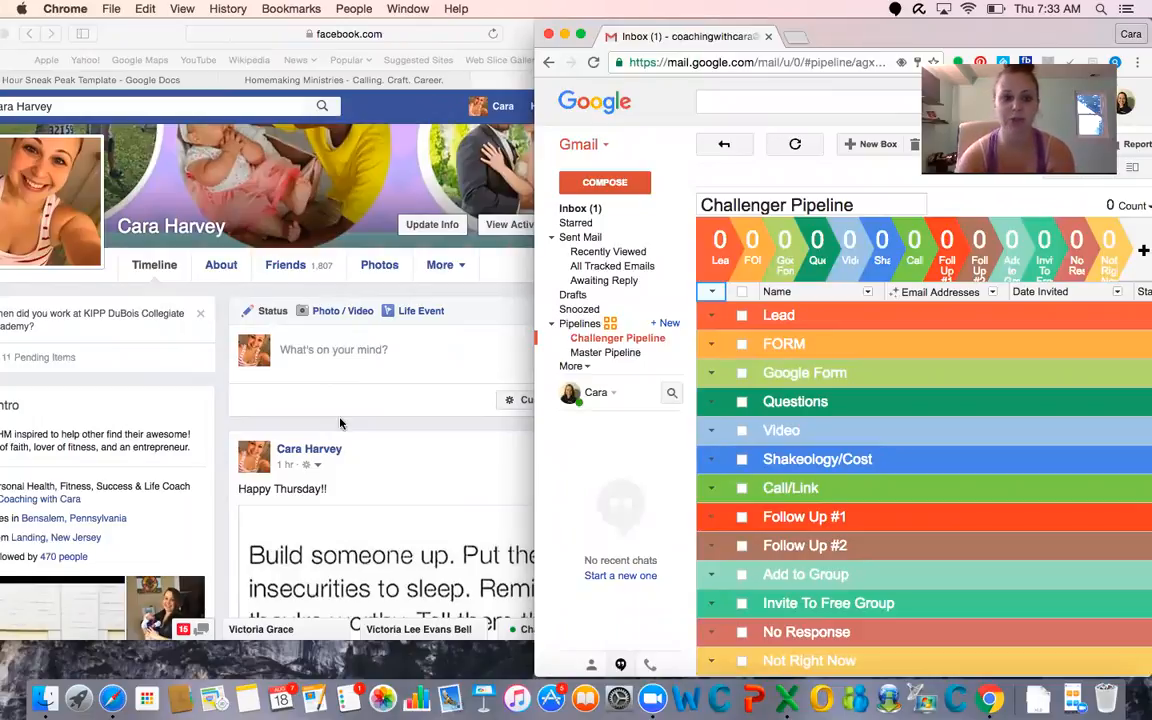
scroll(442, 437, "down", 5)
scroll(441, 437, "down", 10)
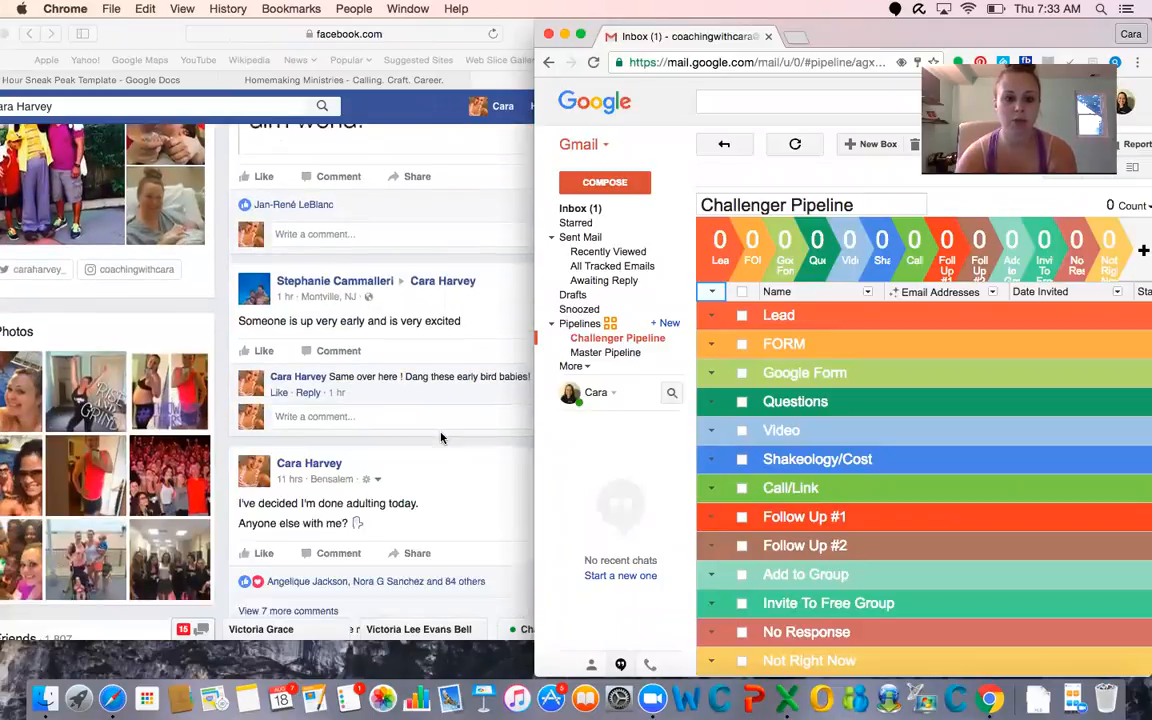
scroll(441, 437, "down", 5)
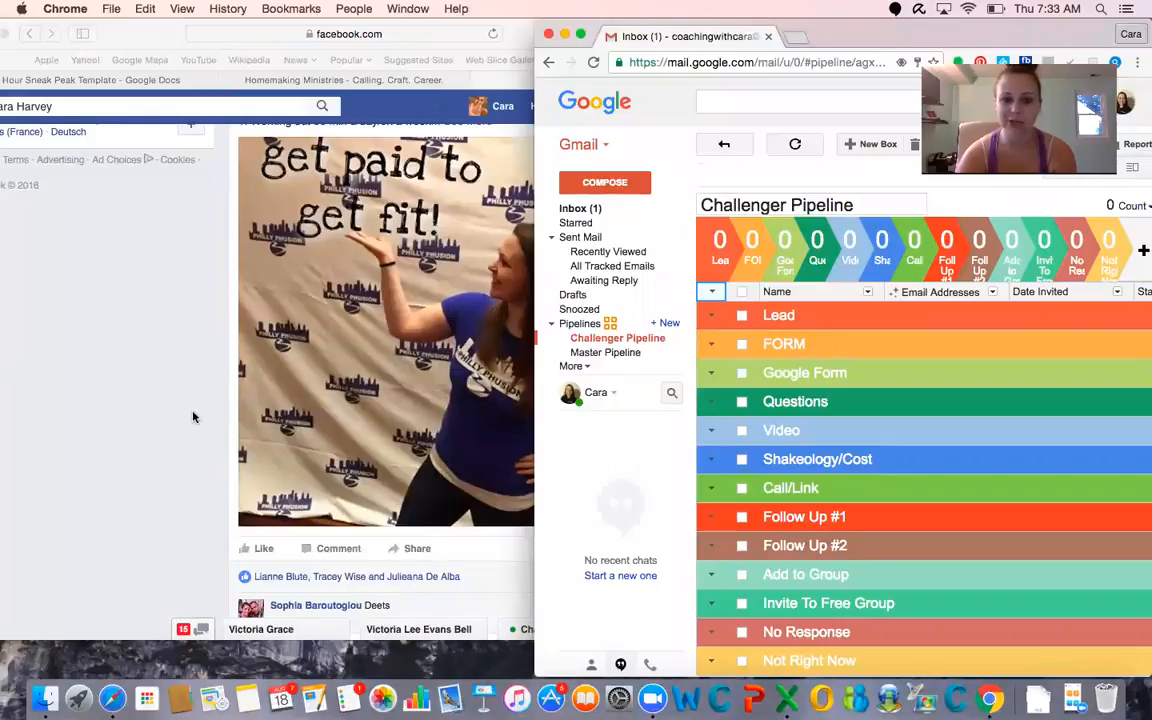
left_click(95, 536)
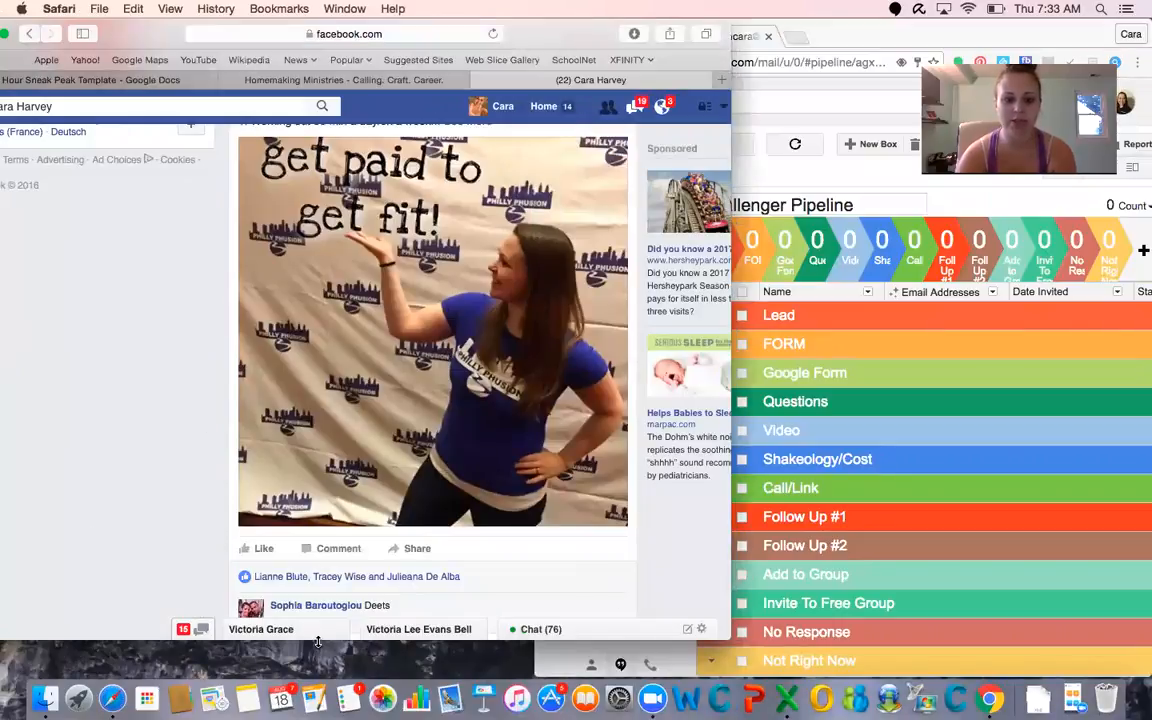
left_click_drag(318, 641, 318, 679)
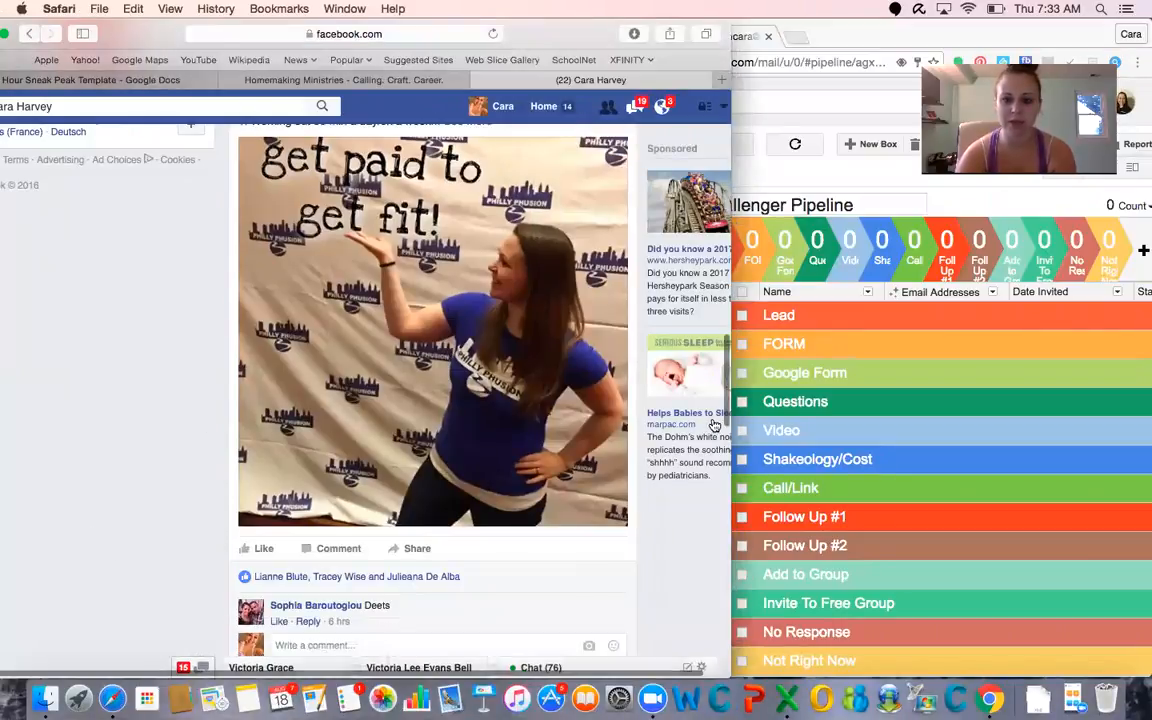
left_click_drag(729, 420, 640, 420)
Expand the full text of the "get paid to get fit!" profile post and open the list of people who liked it
scroll(390, 290, "up", 3)
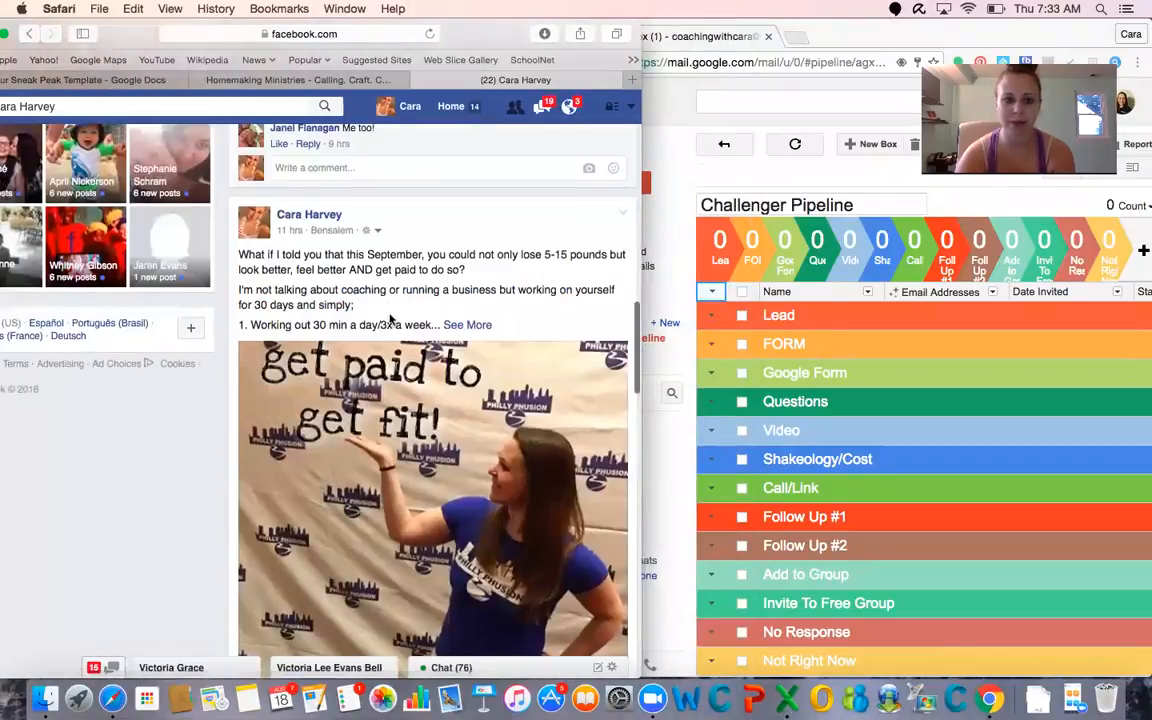
left_click(467, 325)
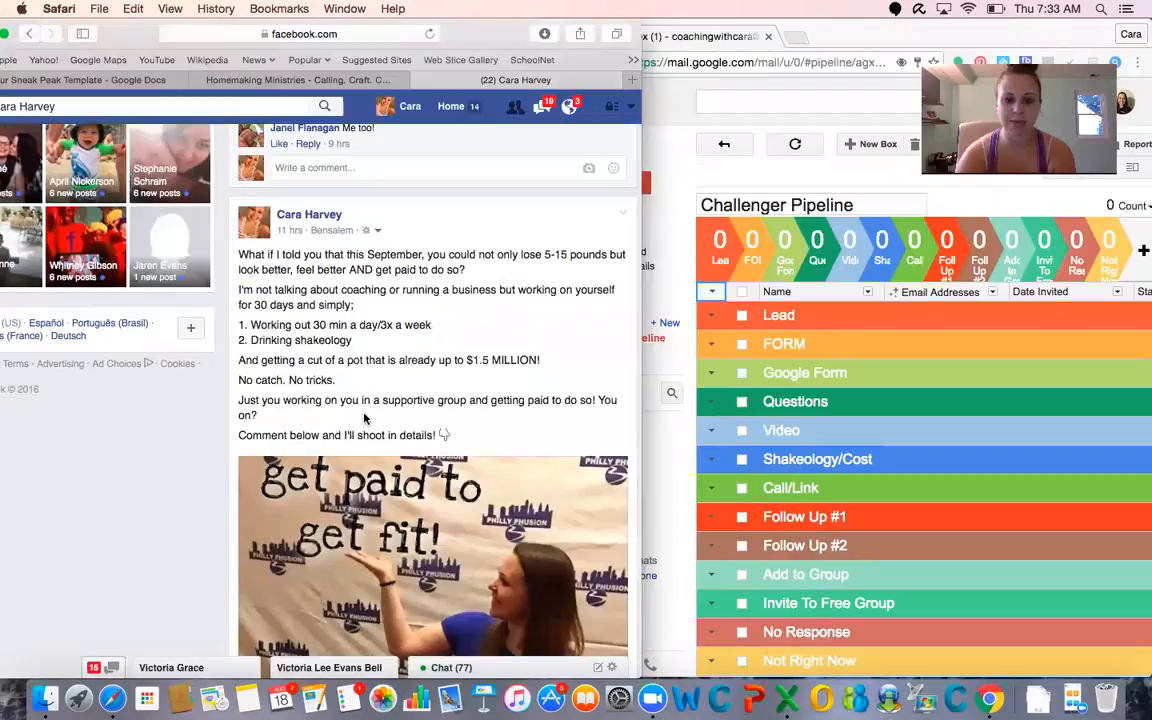
scroll(398, 476, "down", 6)
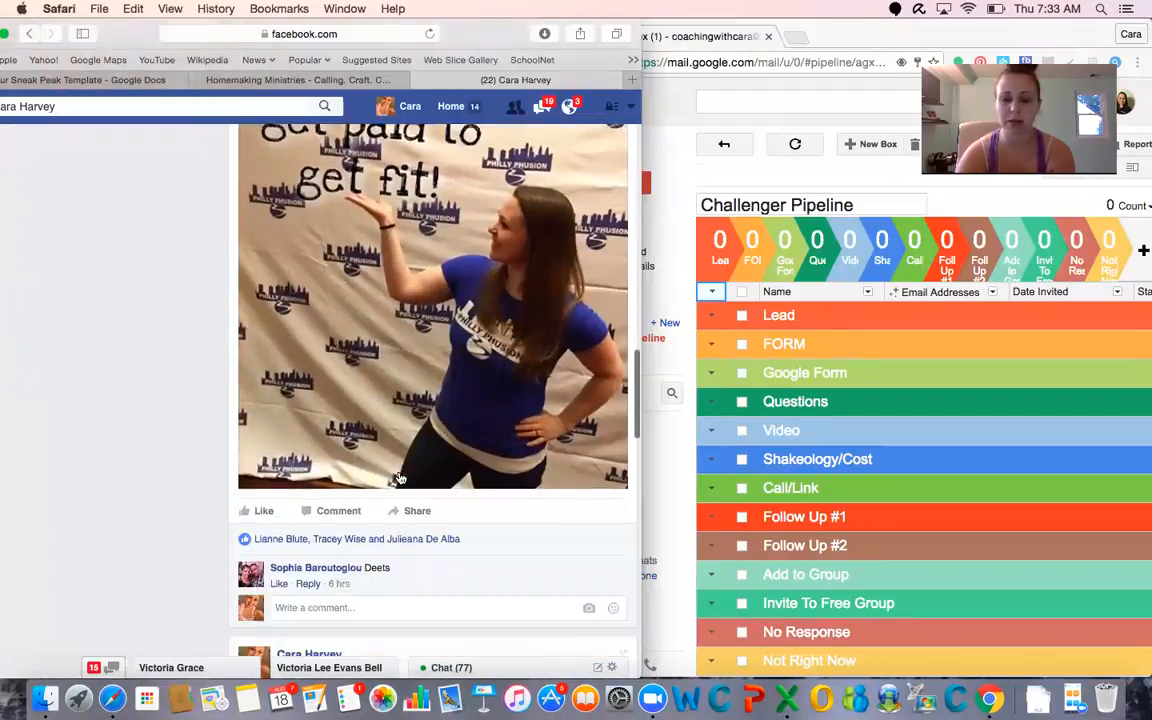
scroll(395, 335, "up", 2)
scroll(437, 371, "down", 2)
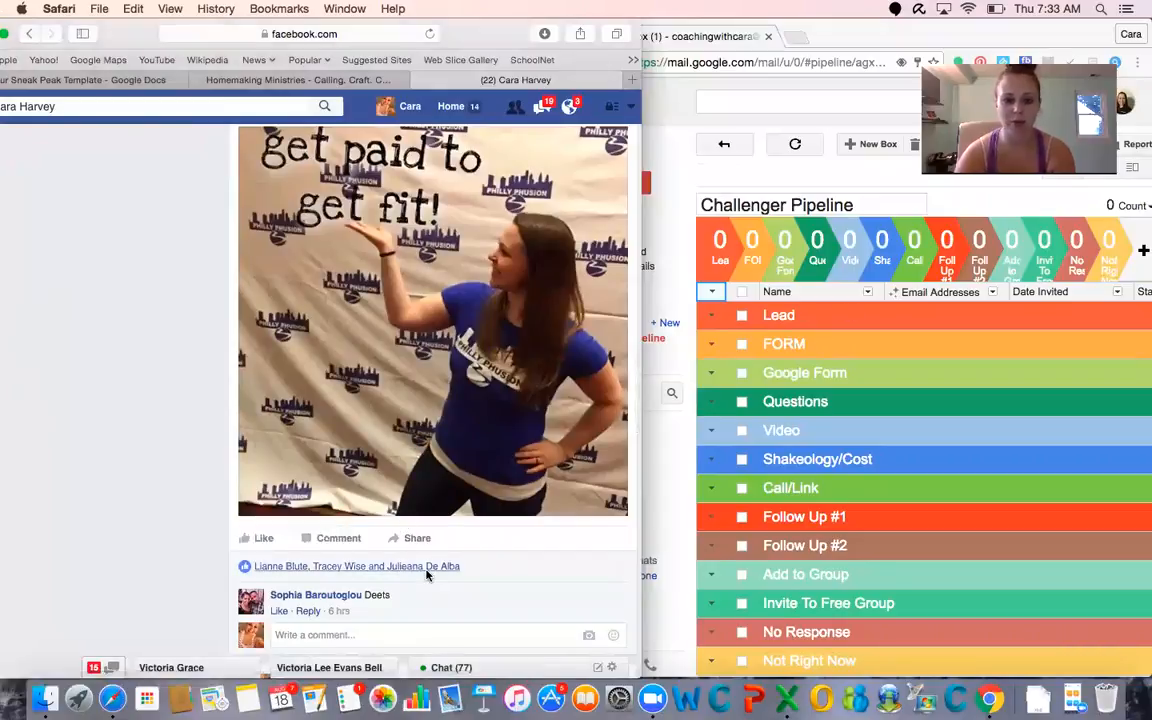
left_click(427, 570)
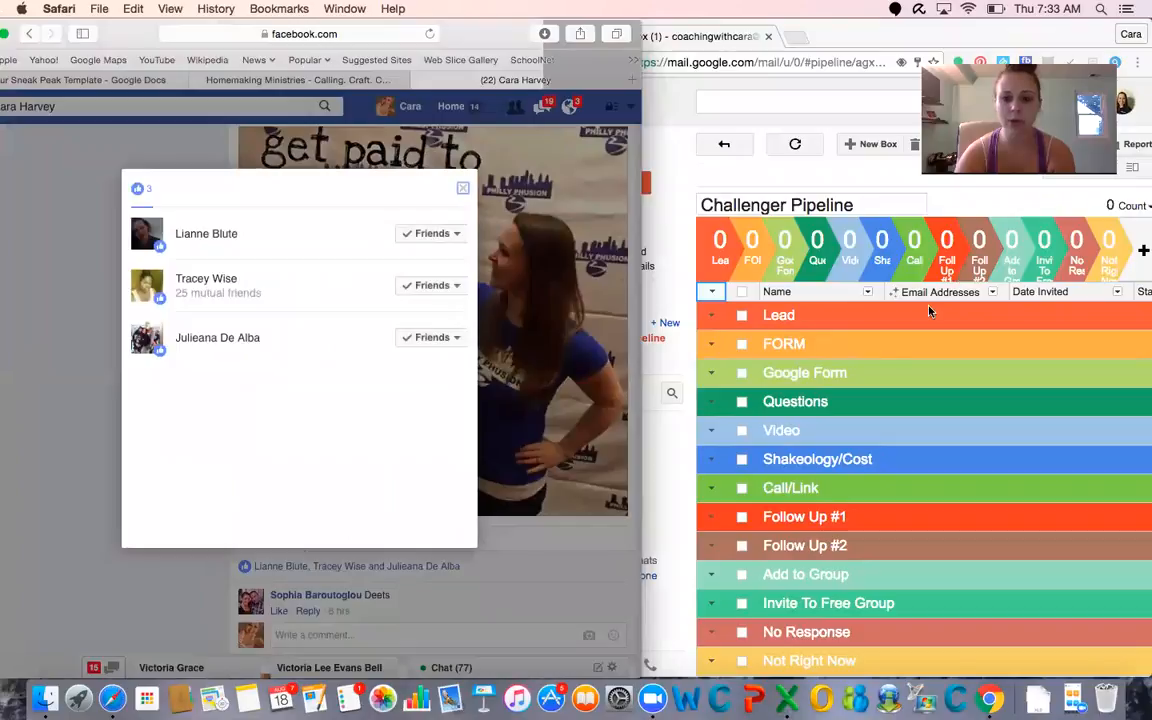
Add a new box to the Lead stage of the Challenger Pipeline with the full name of the first person in the likes list
left_click(842, 330)
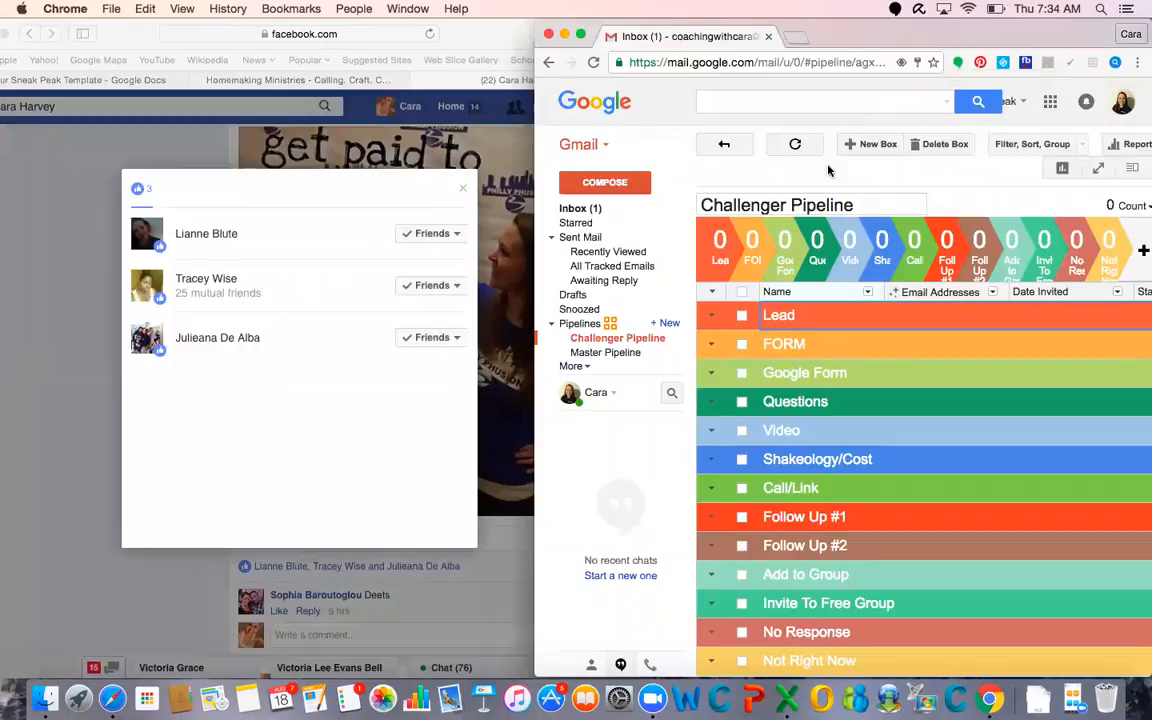
left_click(860, 143)
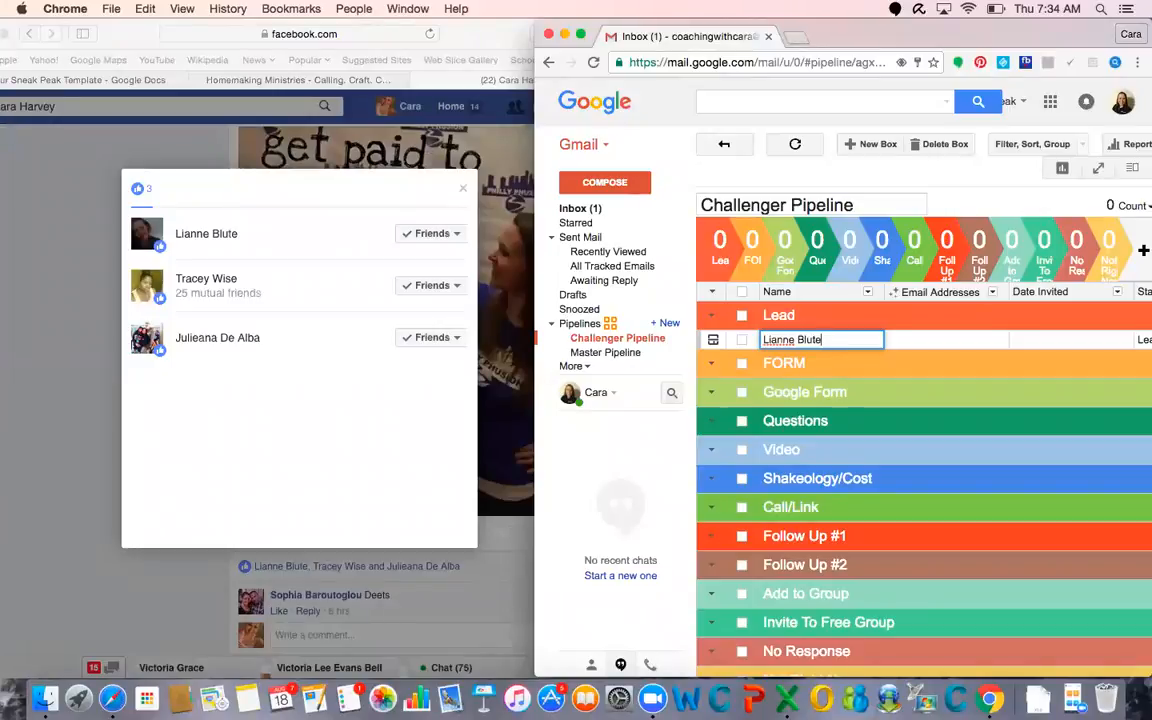
key("Return")
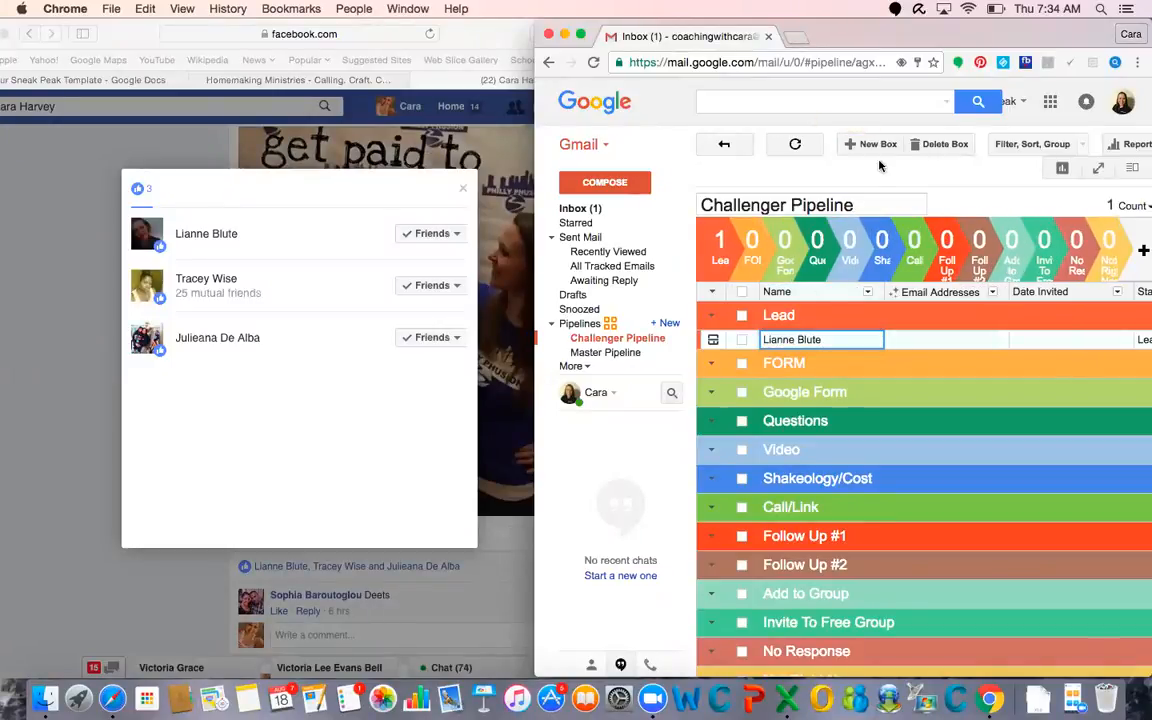
Add another box to the Lead stage with the full name of the third person in the likes list
left_click(866, 146)
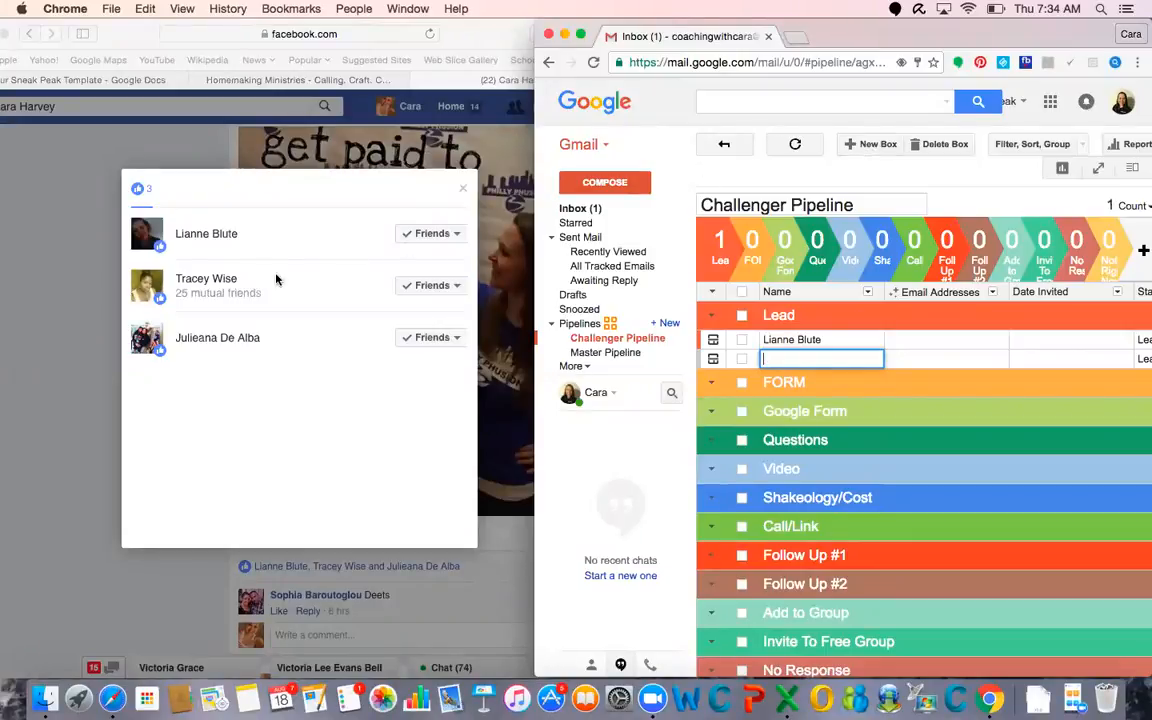
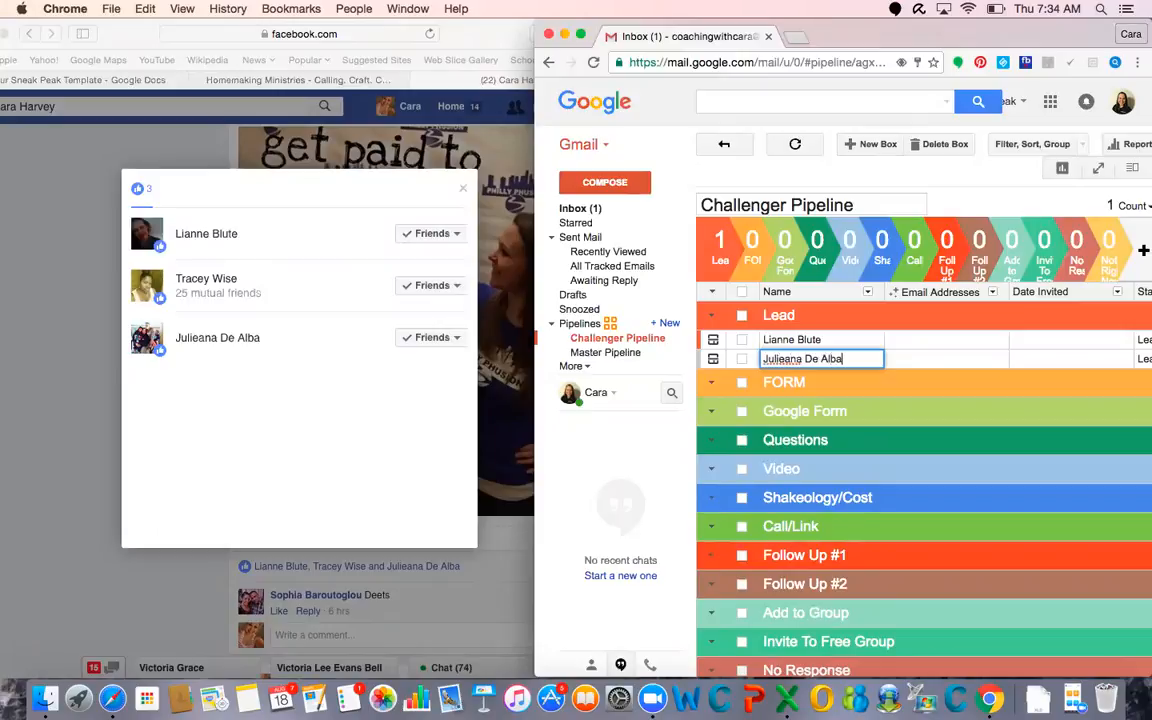
key("Return")
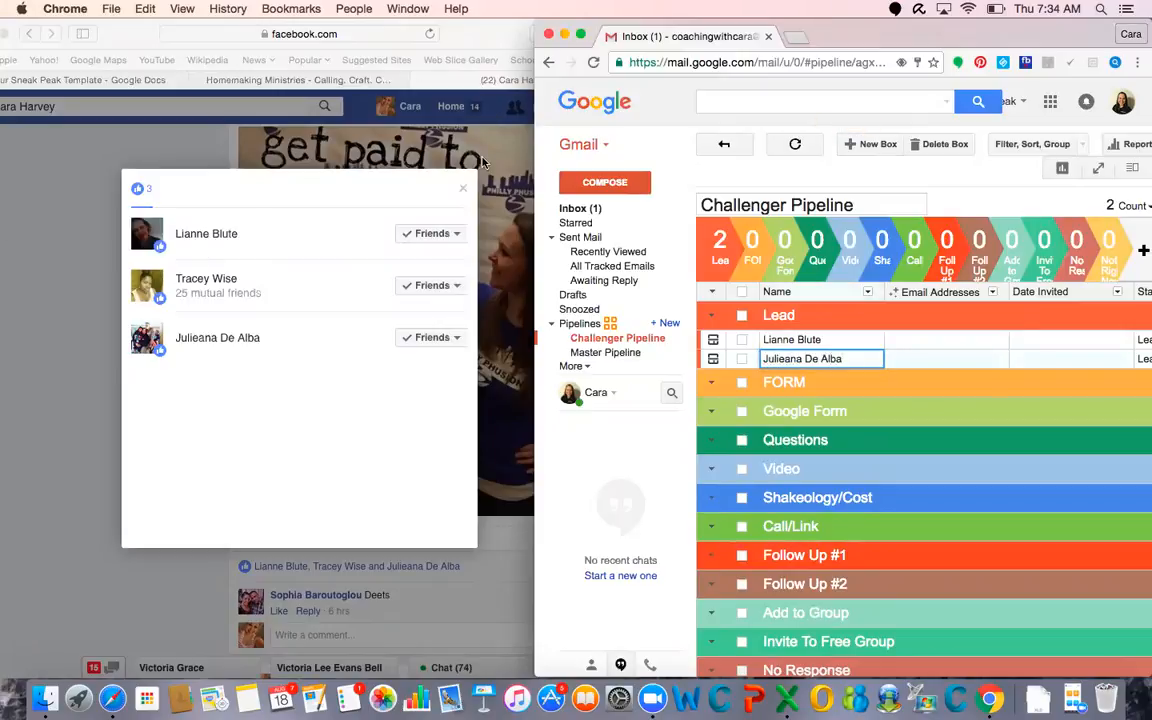
Close the likes list, like the "Deets" comment under the post, and reply "i'll shoot you a message asap!"
left_click(463, 188)
left_click(463, 188)
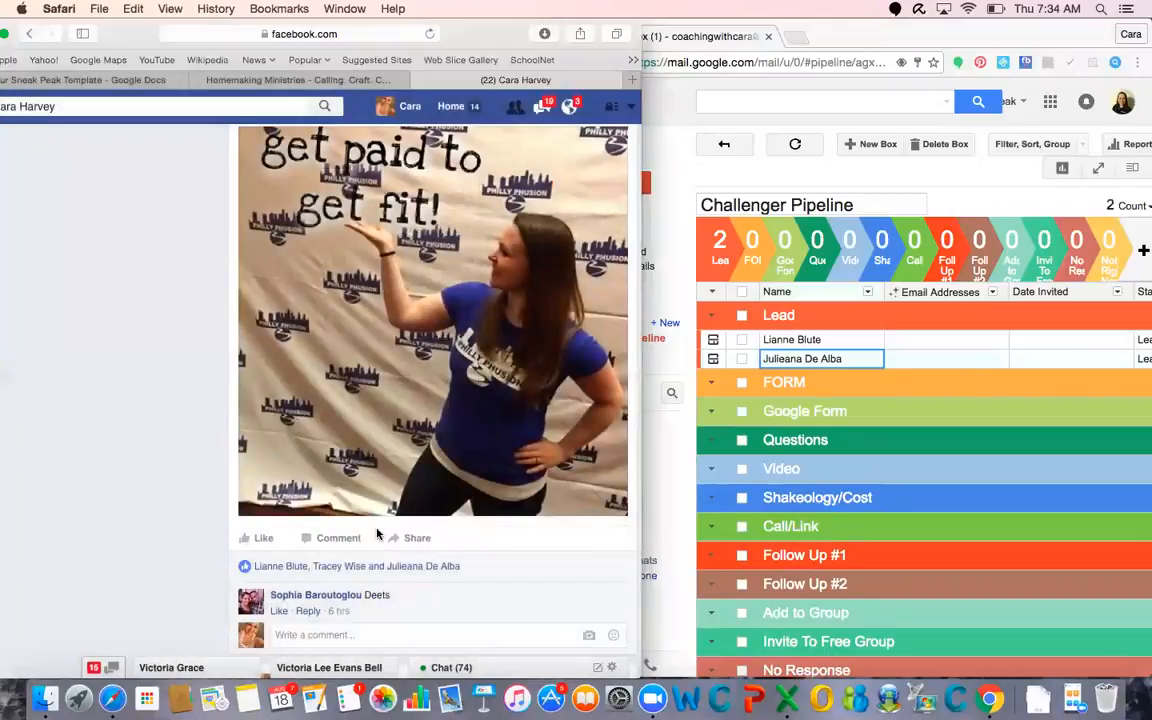
scroll(377, 535, "down", 1)
left_click(279, 591)
left_click(322, 592)
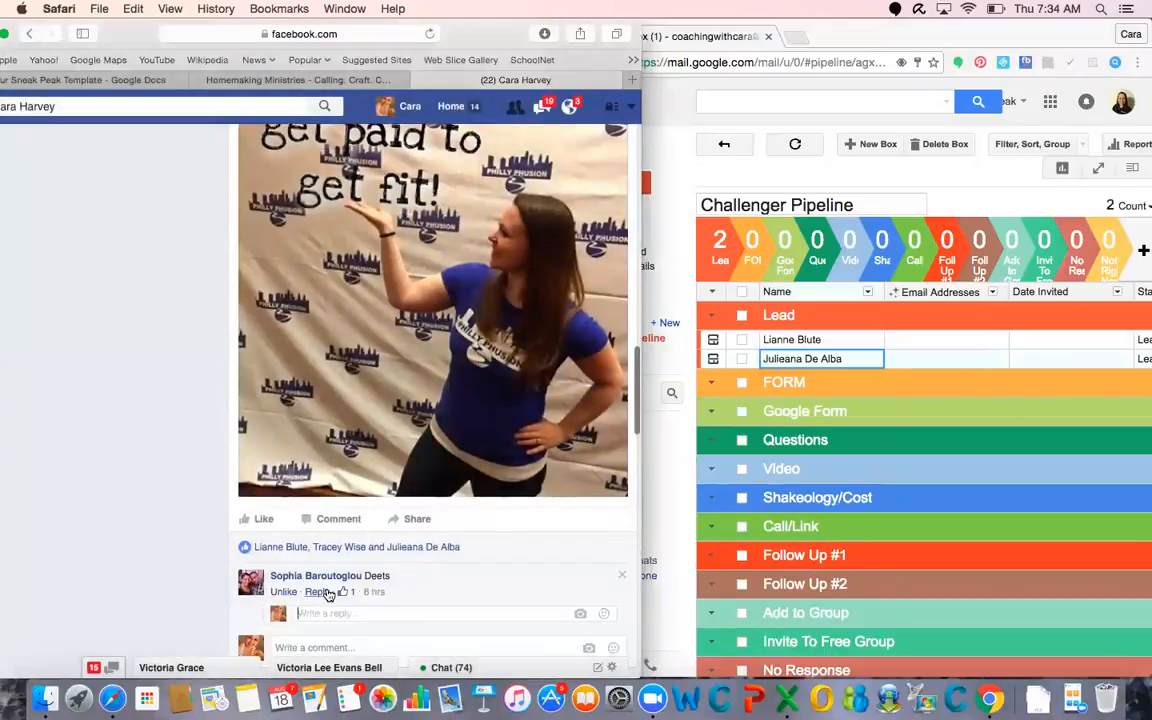
type("I'll shoot you a message asap")
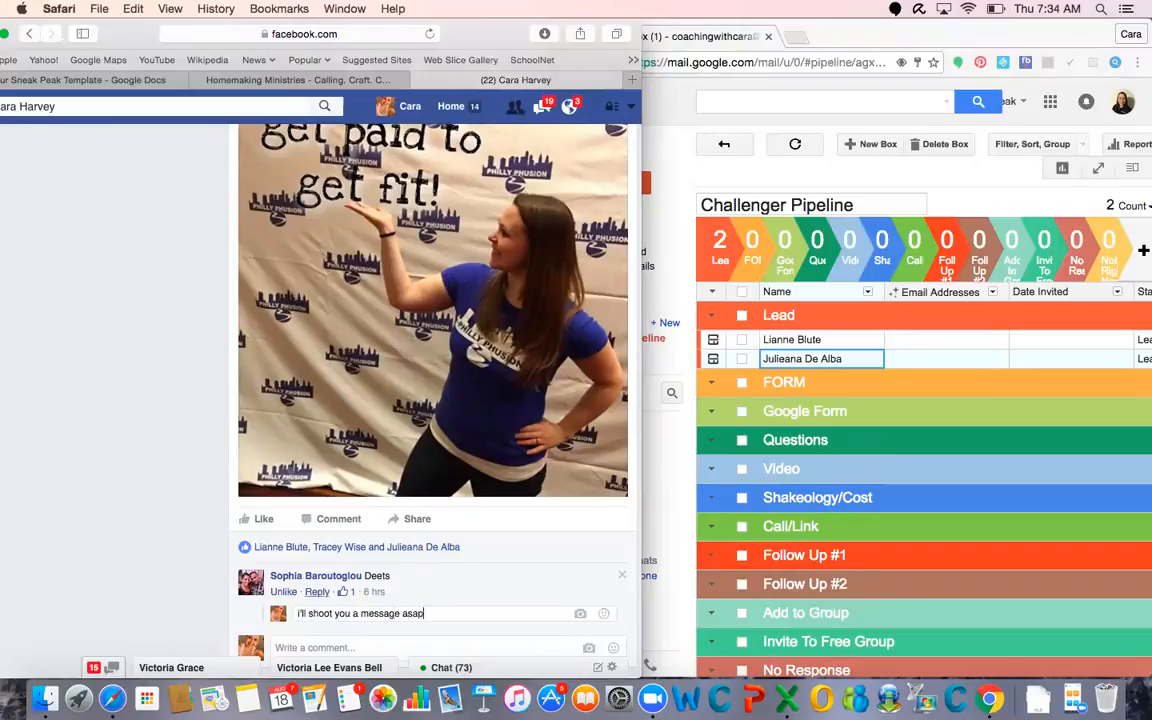
type("!")
key("Return")
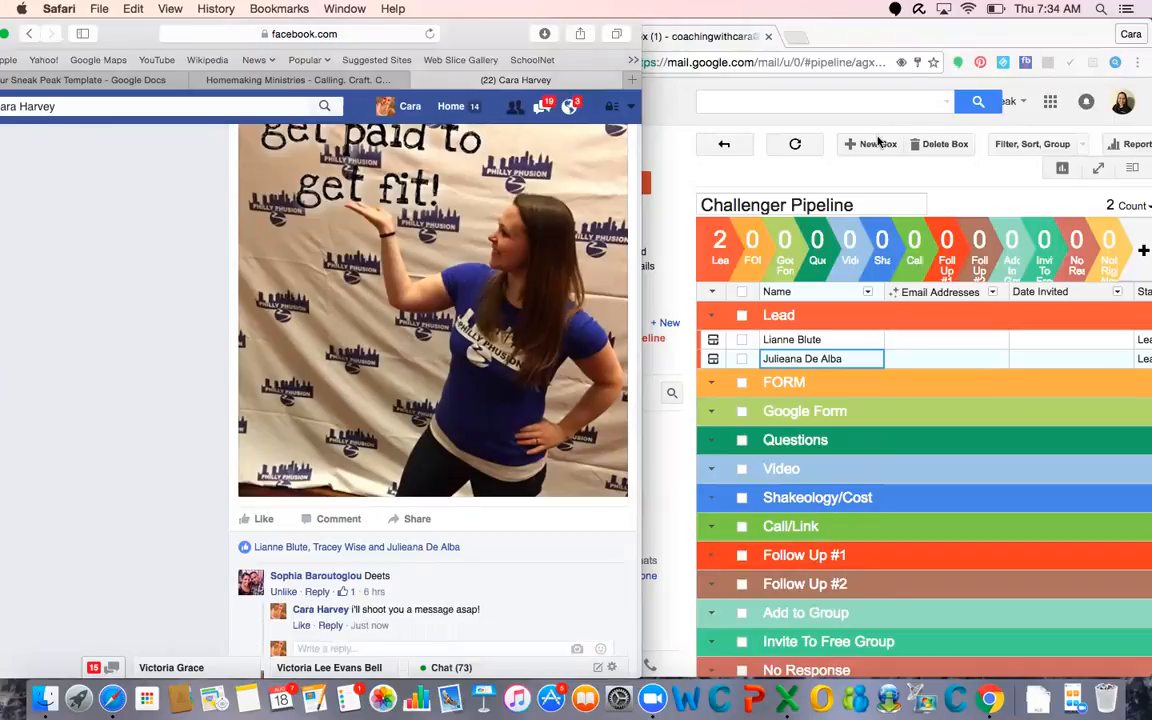
Add a new Lead box in the Challenger Pipeline with the full name of the person who commented "Deets"
left_click(878, 143)
left_click(860, 143)
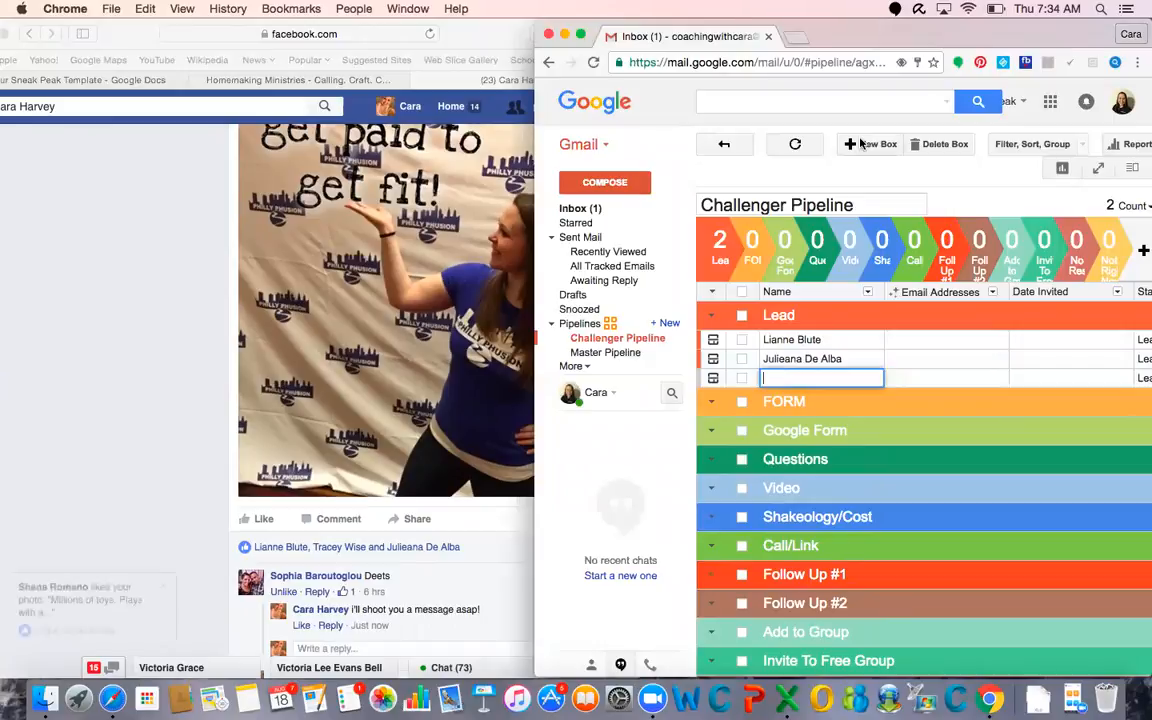
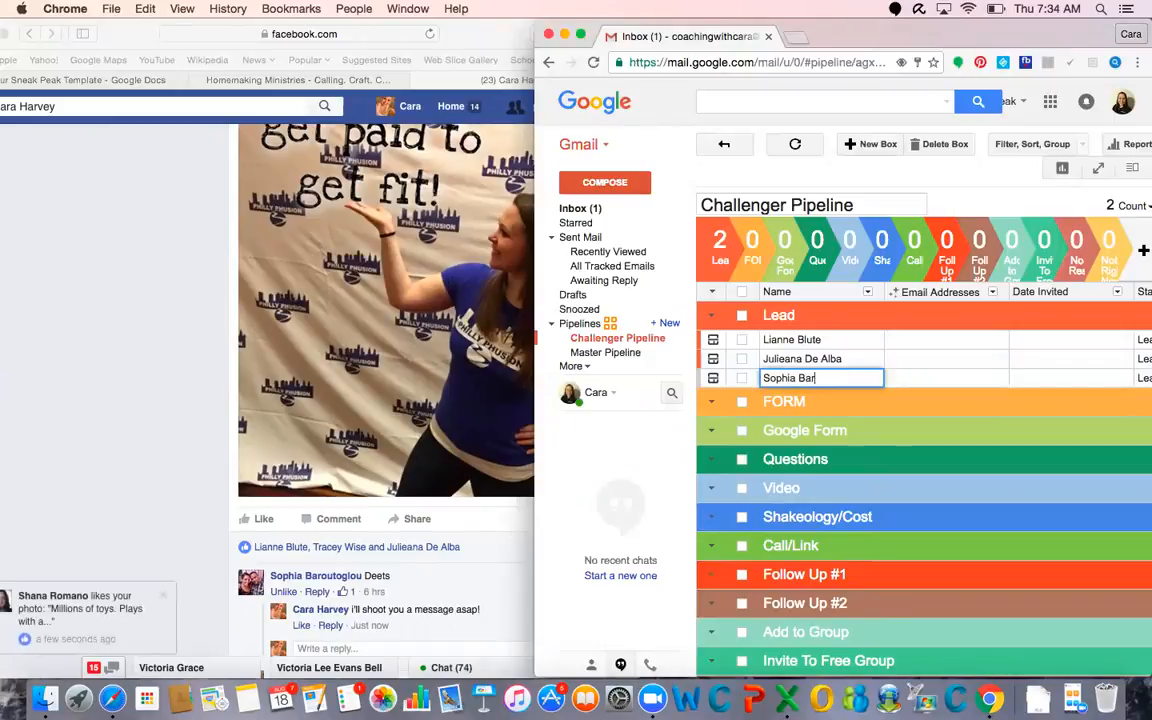
key("Return")
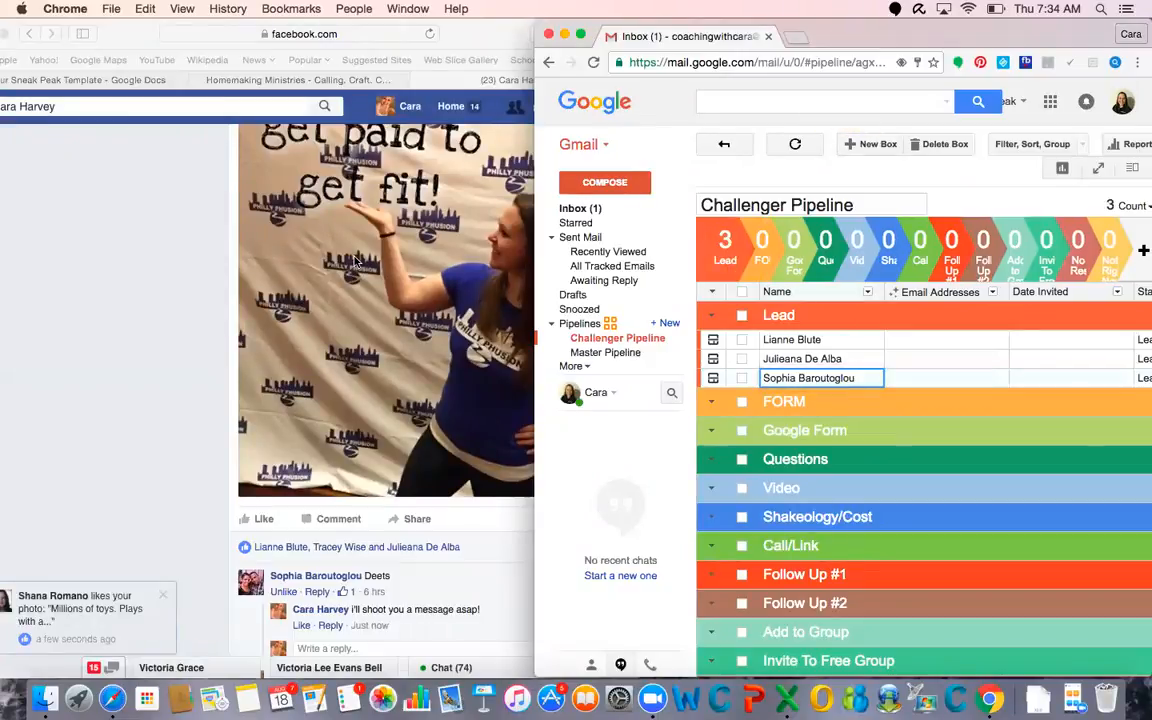
Open the Health Locker Room group from the Facebook home feed and fit its window beside the pipeline
scroll(354, 262, "down", 10)
scroll(354, 262, "up", 10)
left_click(450, 107)
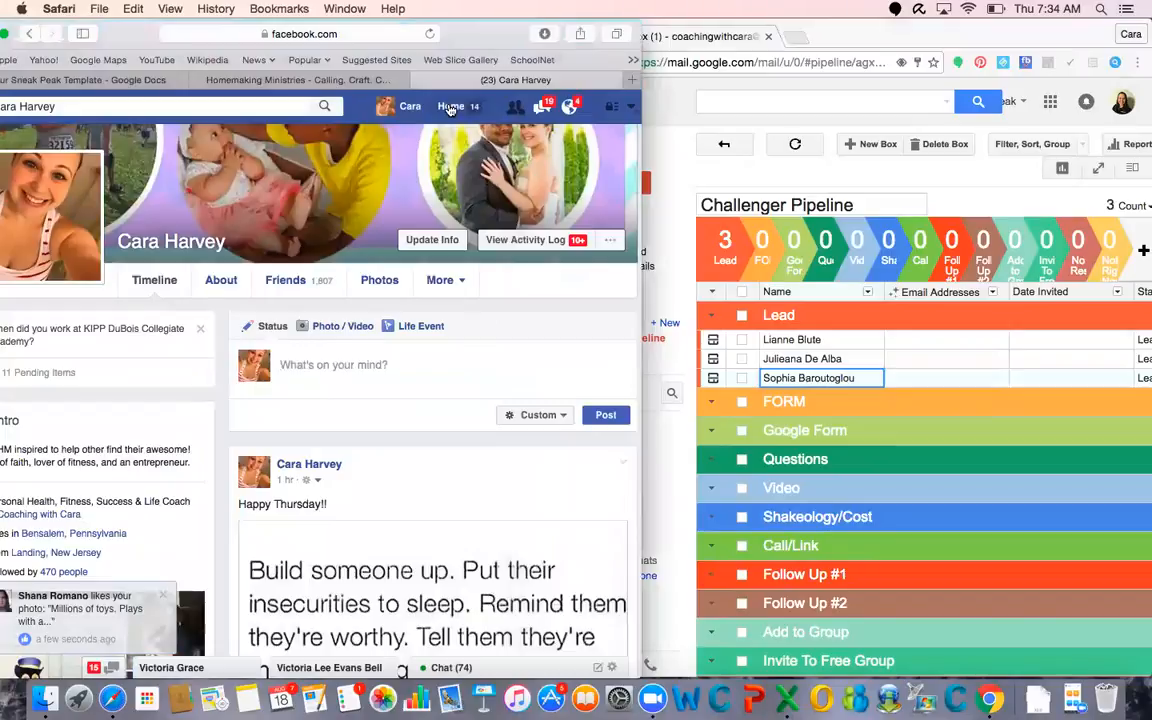
left_click(450, 107)
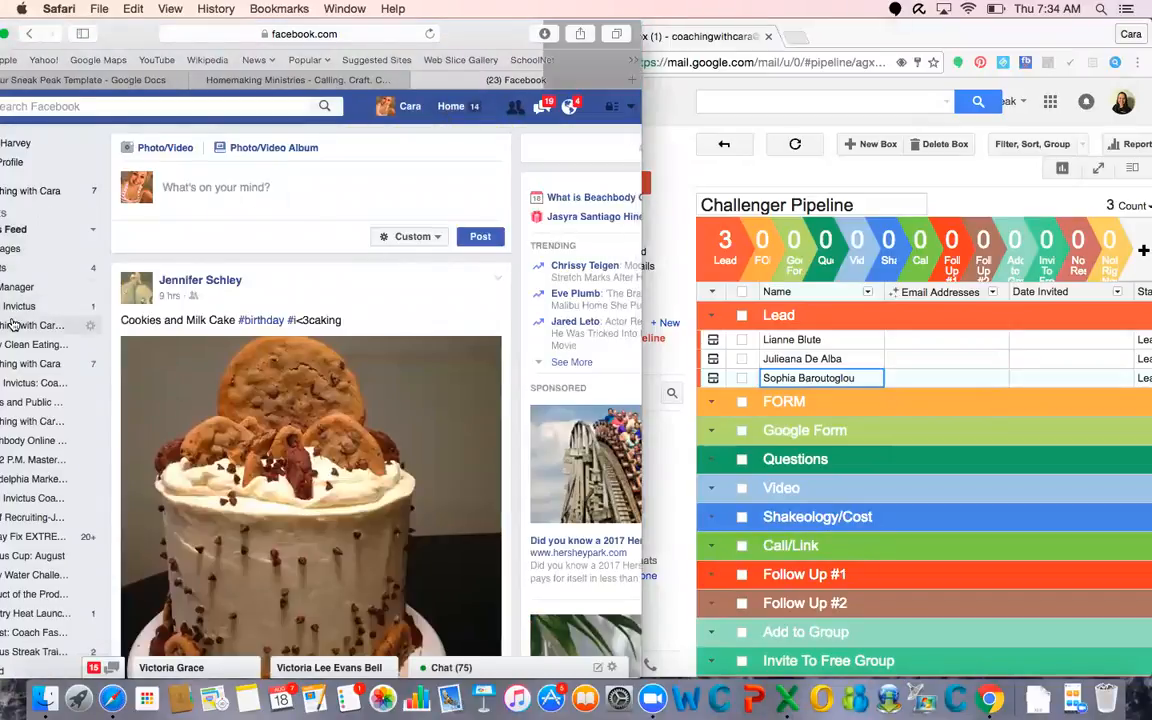
left_click_drag(118, 33, 142, 33)
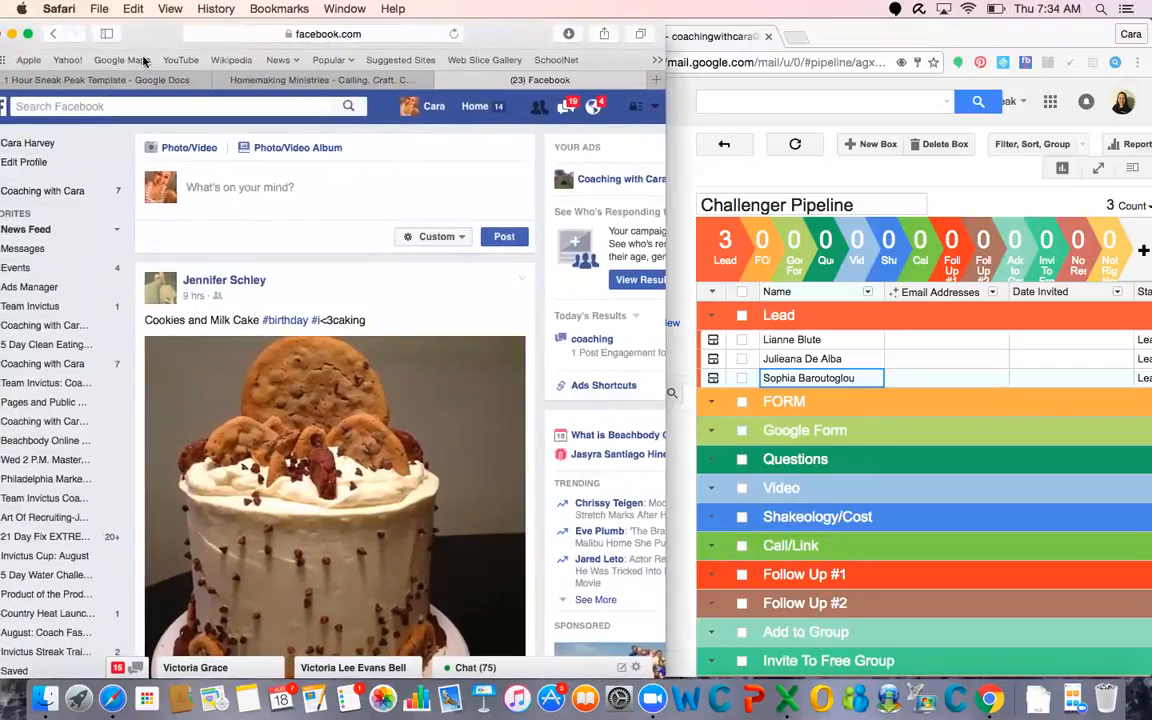
left_click(40, 324)
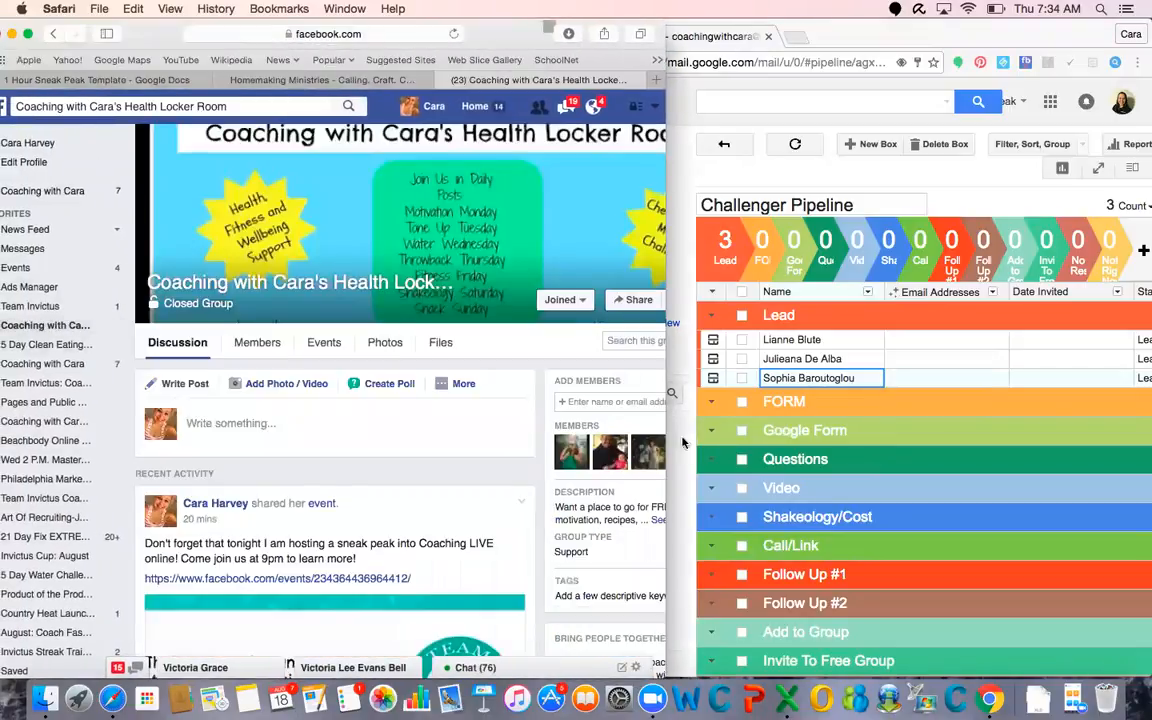
left_click_drag(663, 435, 603, 421)
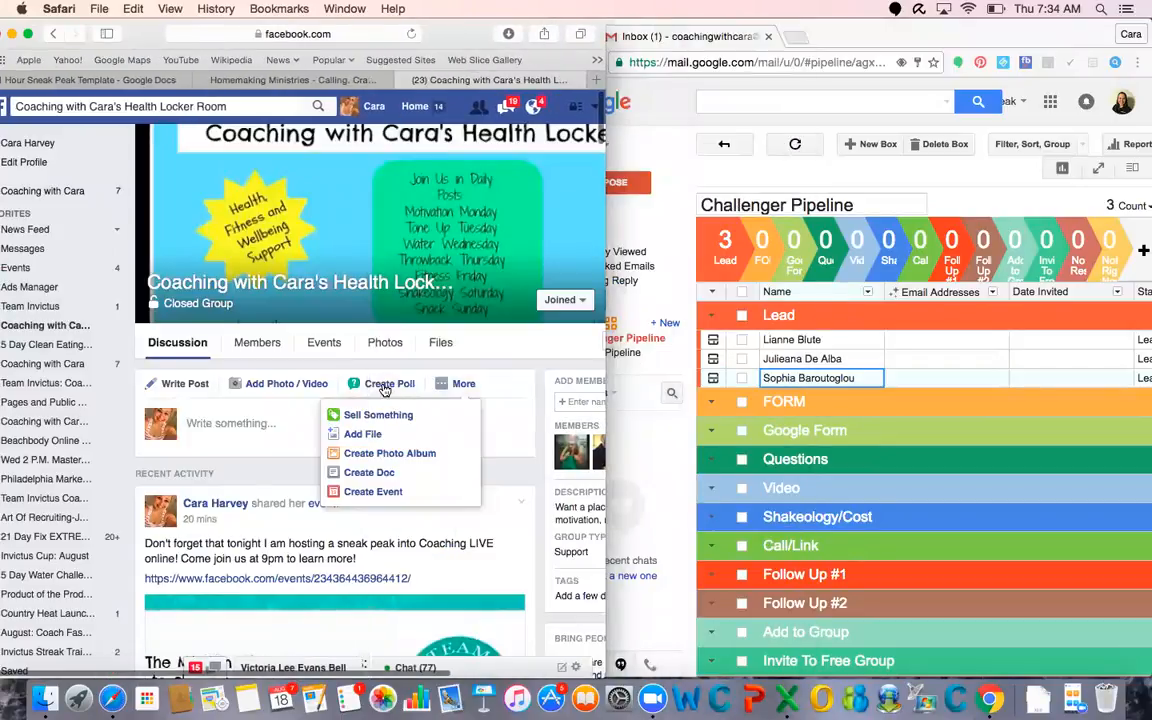
Find the "get paid to get fit!" post in the group, show its remaining comment, and open its likes list
scroll(383, 389, "down", 1)
scroll(333, 460, "down", 15)
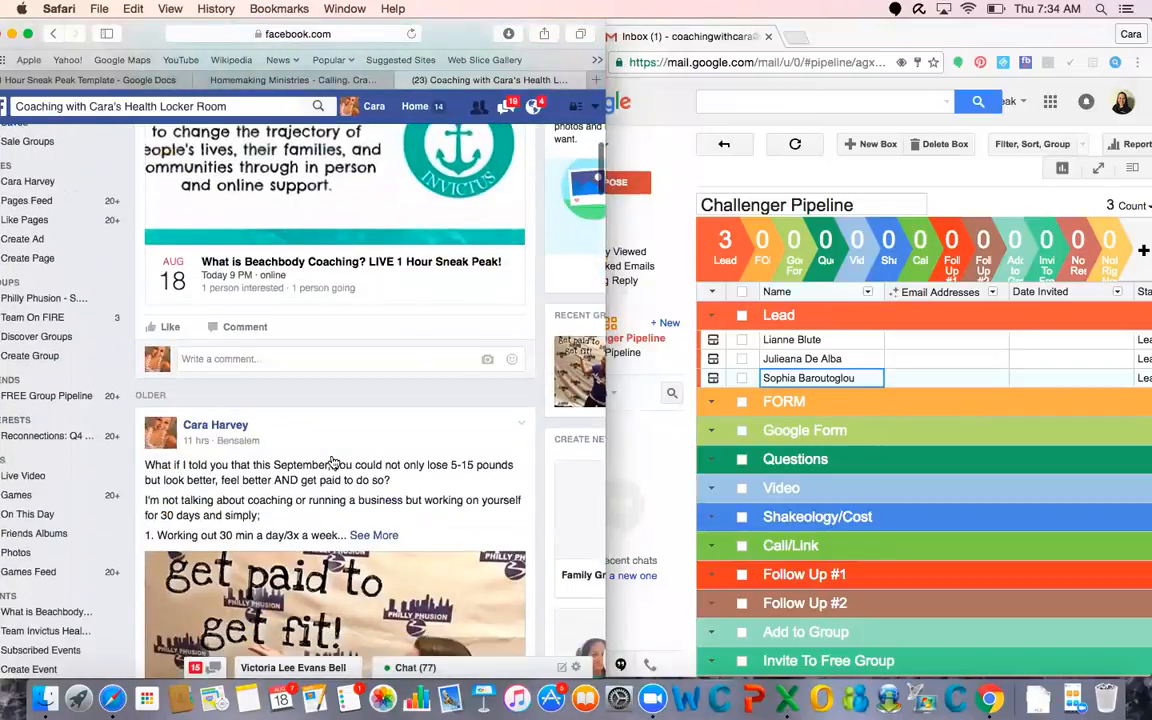
scroll(333, 460, "down", 5)
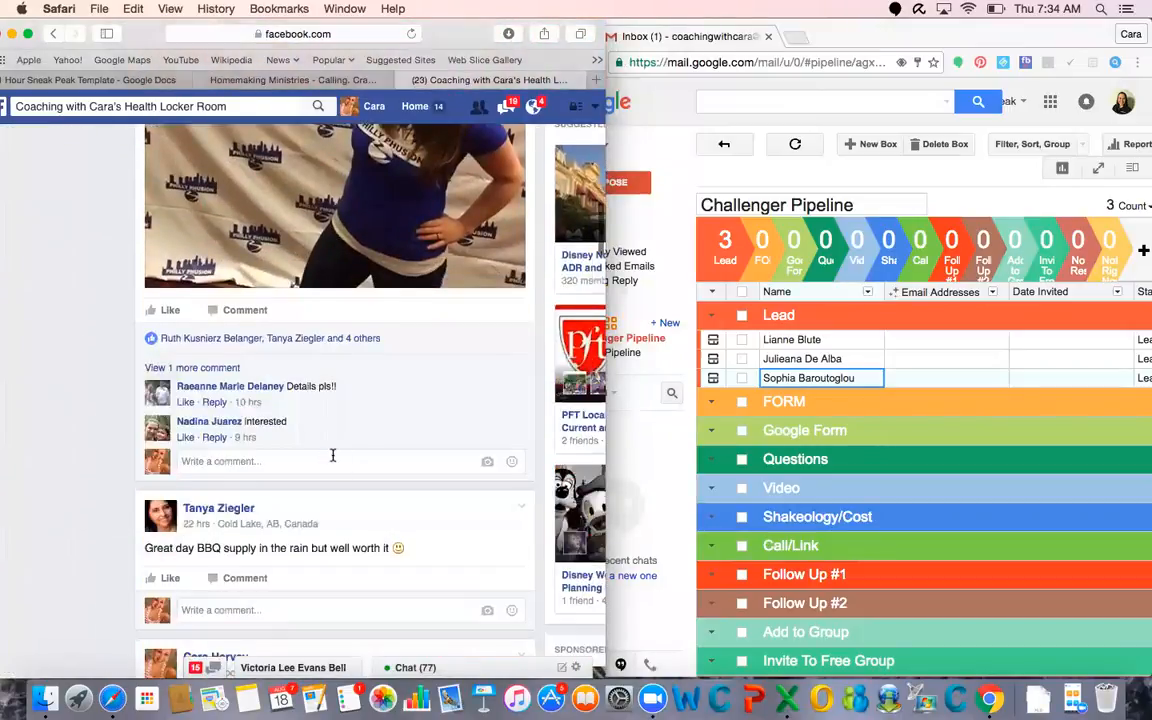
left_click(215, 368)
left_click(316, 340)
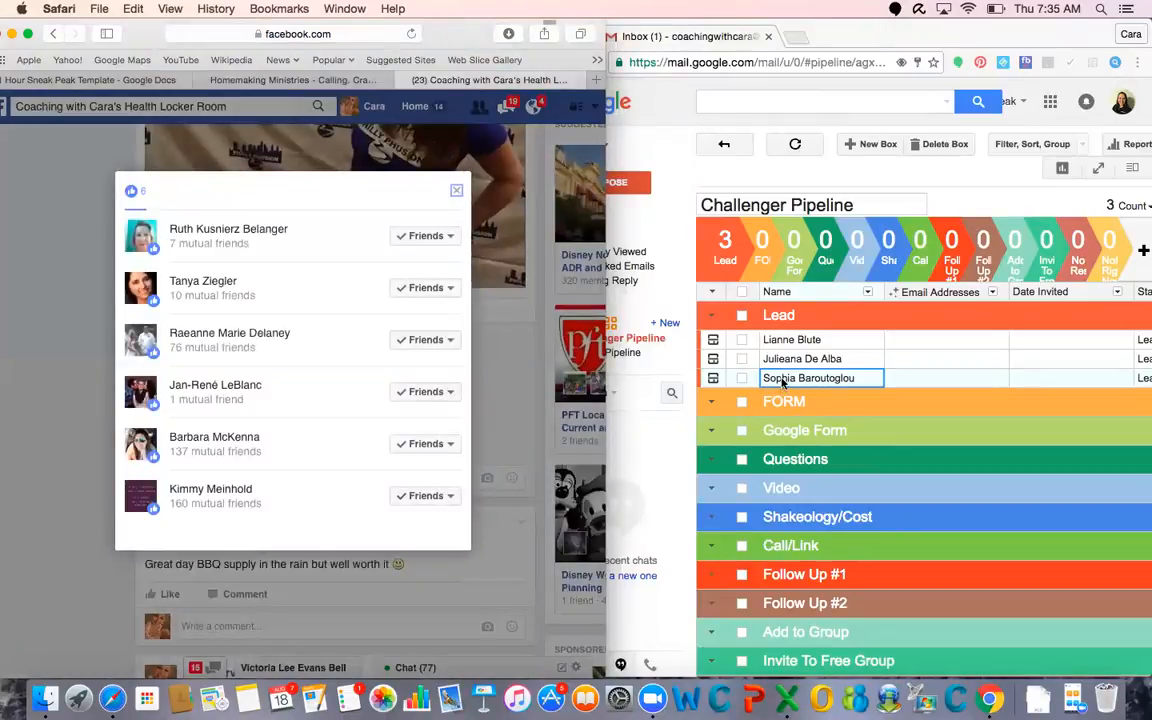
Add a new Lead box in the Challenger Pipeline with the full name of the second person in the group post's likes list
left_click(706, 350)
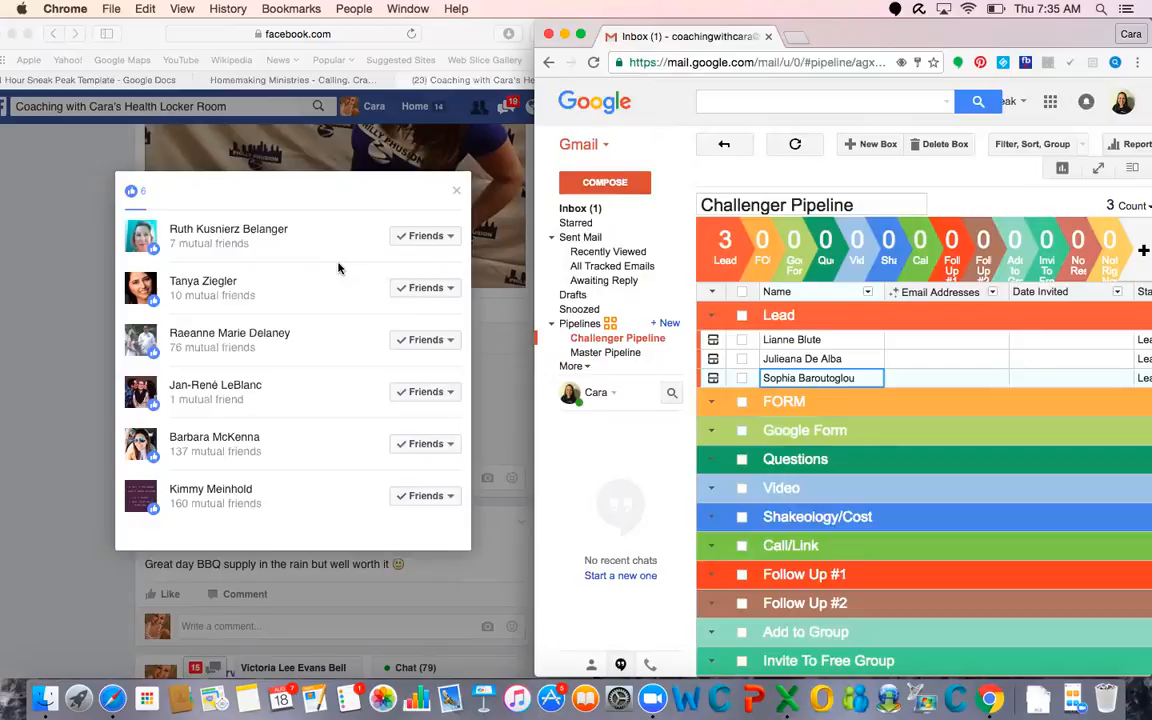
left_click(857, 146)
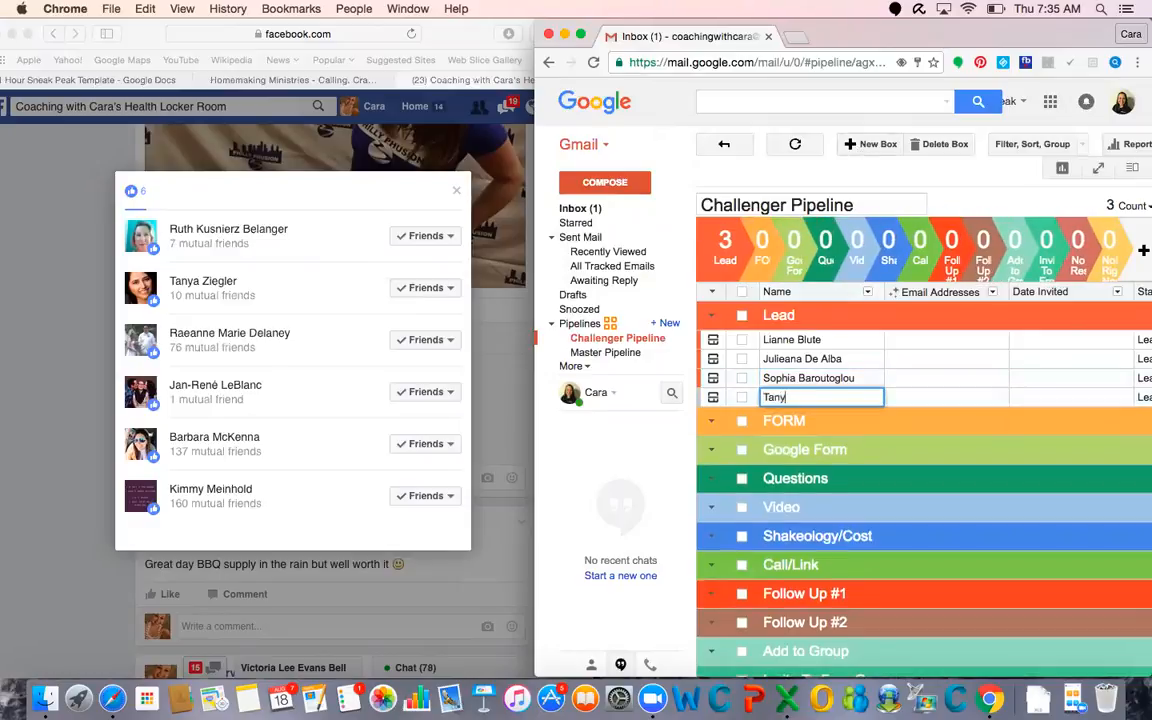
key("Return")
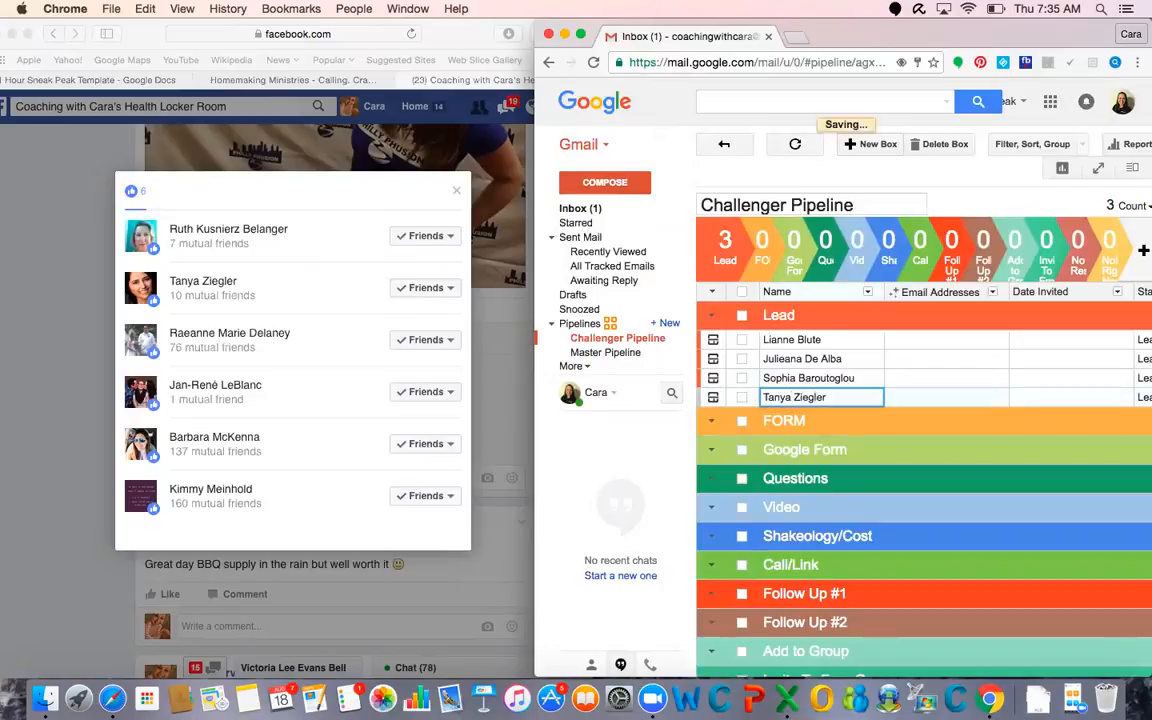
Add a new Lead box with the full name of the third person in the likes list, capitalizing the middle name
left_click(870, 146)
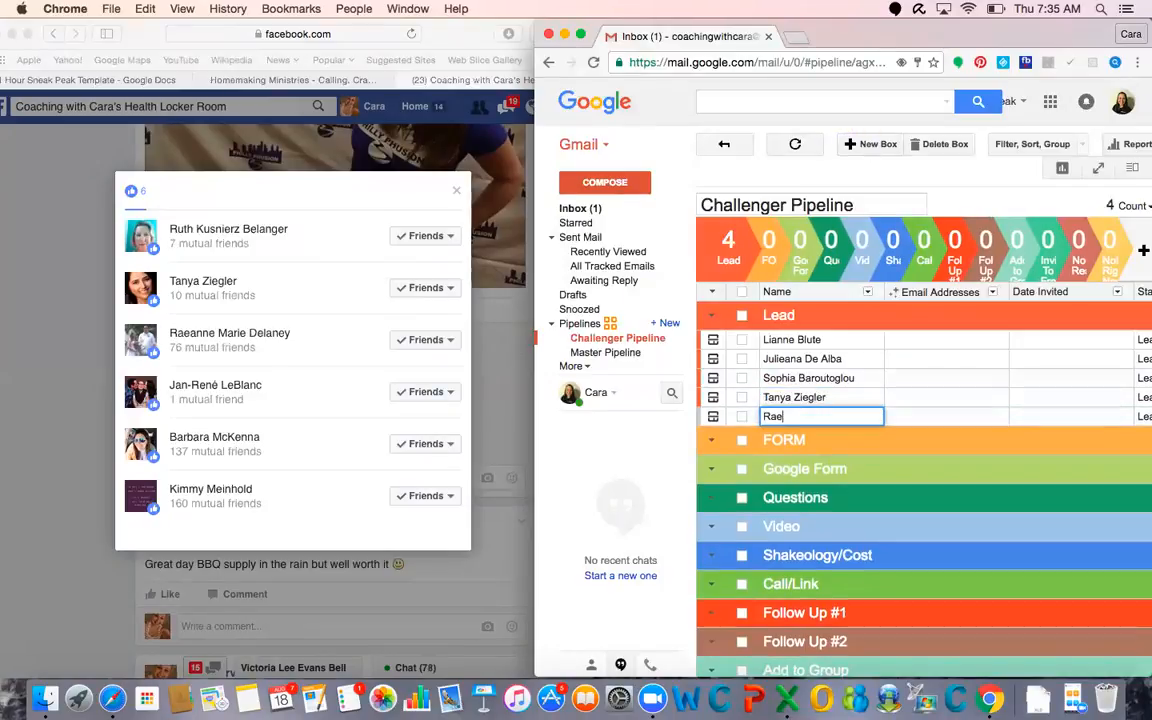
key("Return")
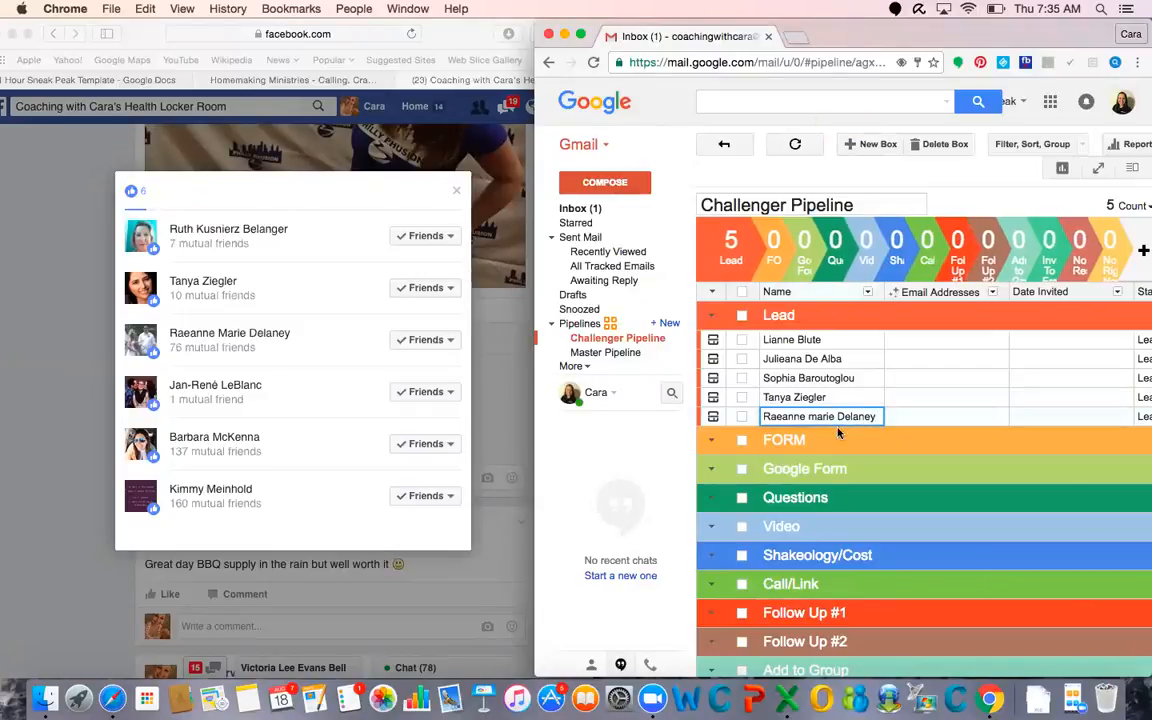
left_click(817, 416)
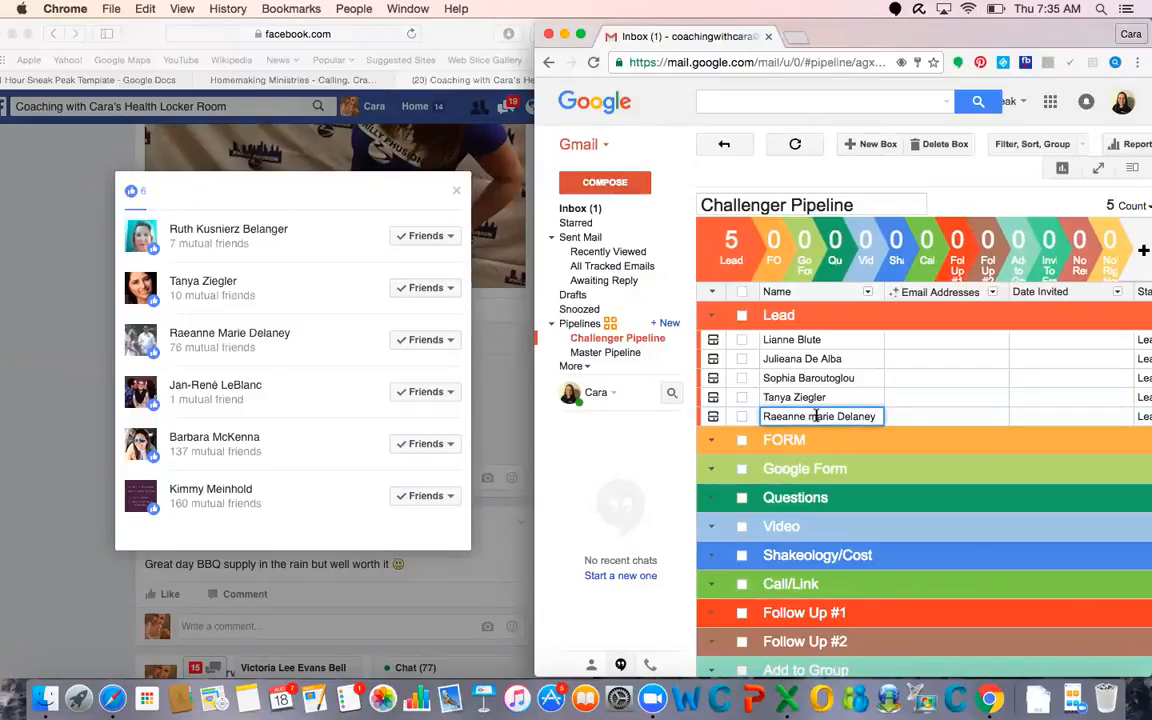
key("BackSpace")
type("M")
Close the group post's likes list and expand the Challenger Pipeline window to full screen
left_click(338, 443)
left_click(456, 190)
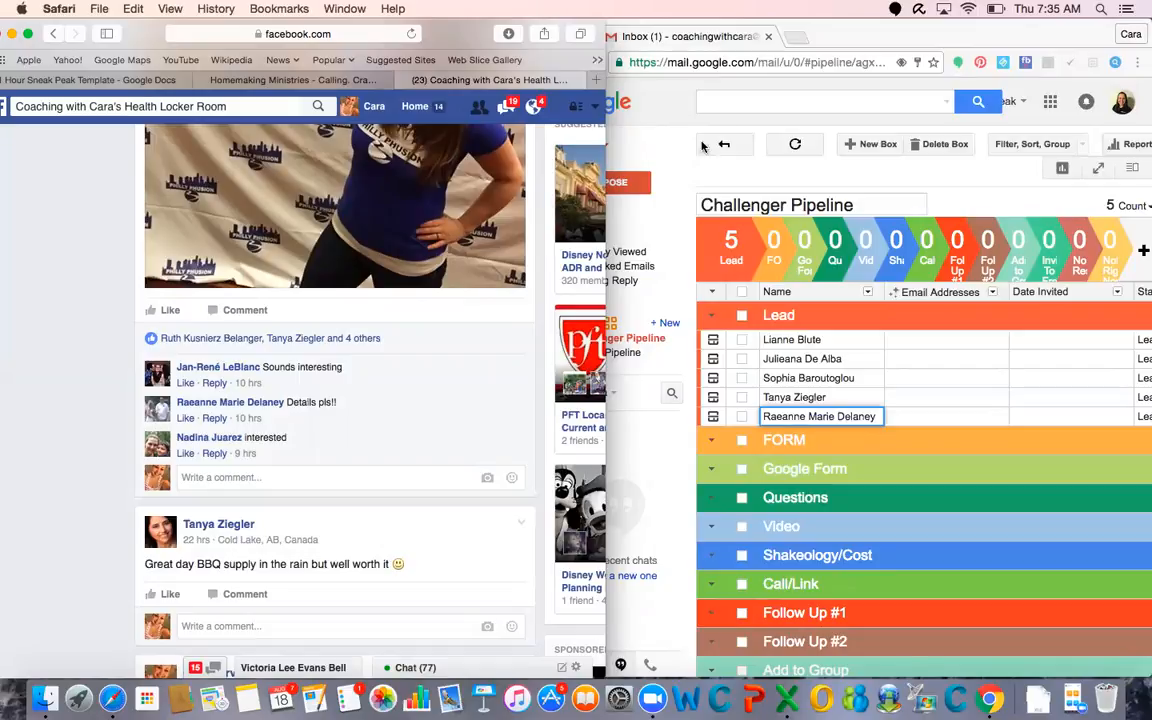
left_click(860, 34)
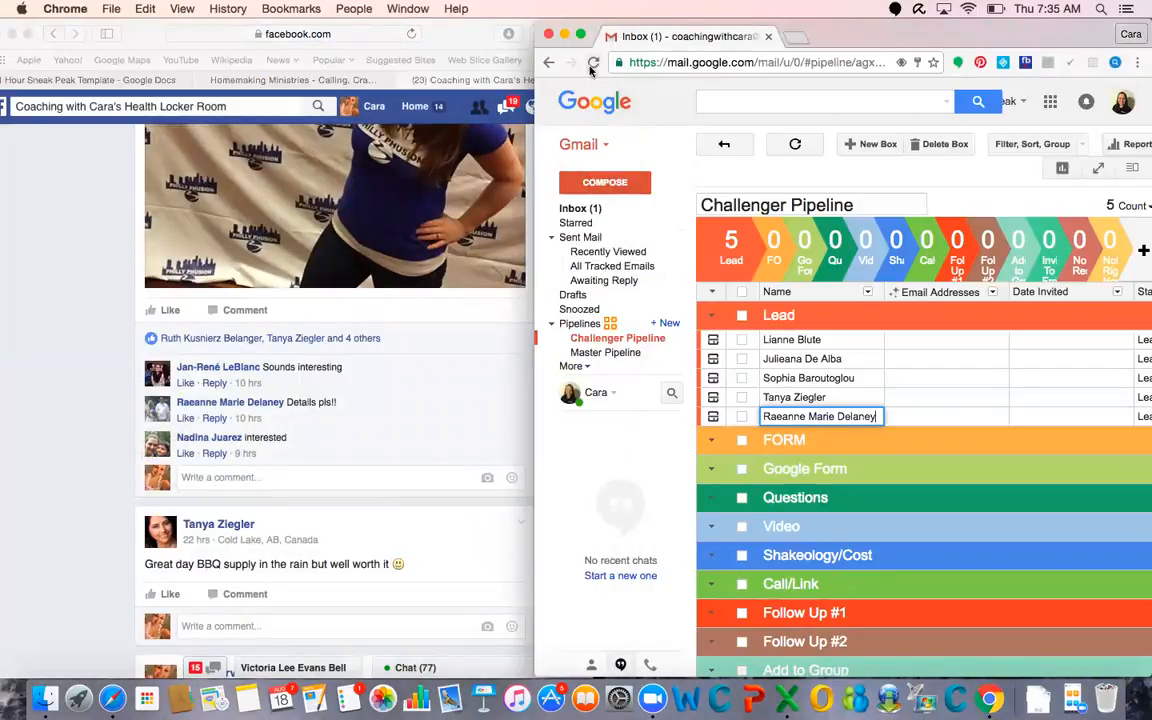
left_click_drag(766, 37, 765, 122)
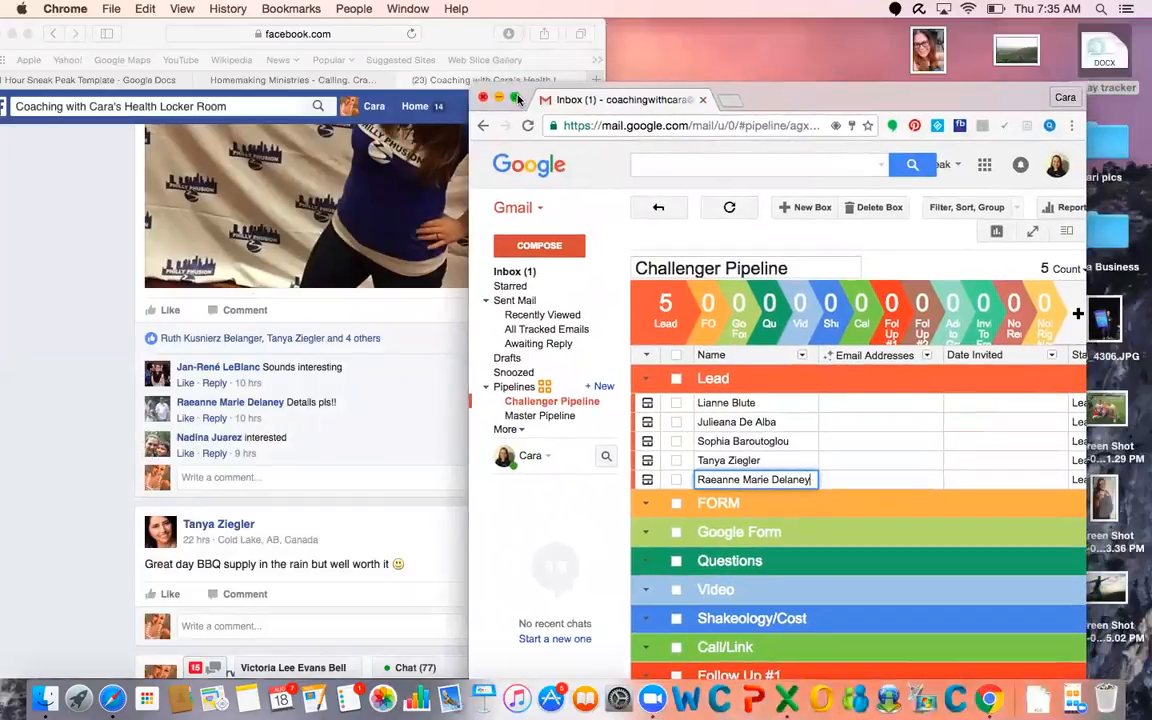
left_click(517, 97)
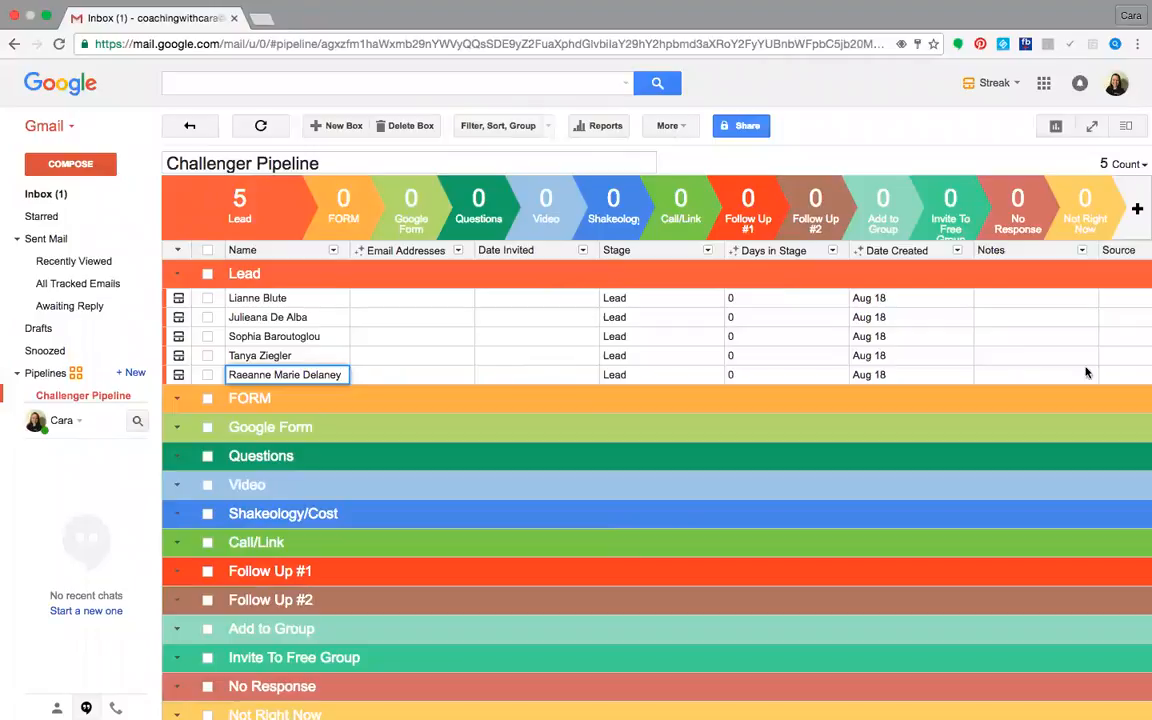
Collapse the Lead group in the pipeline and expand it again
left_click(1113, 301)
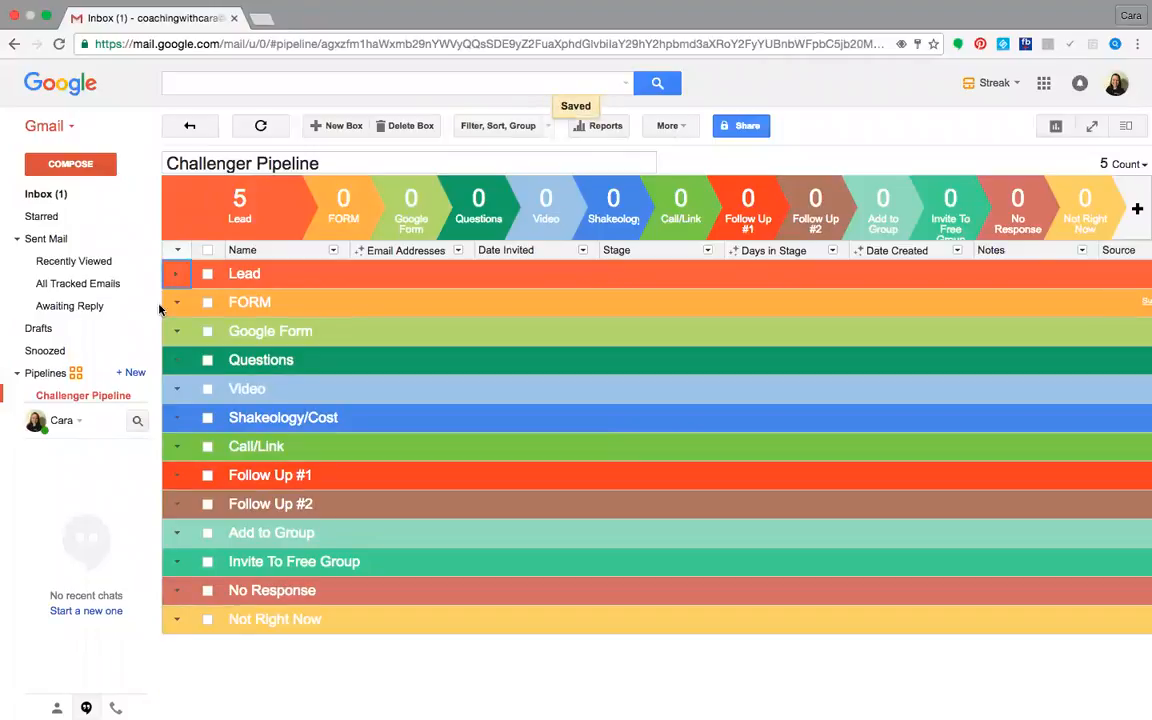
left_click(176, 279)
left_click(175, 279)
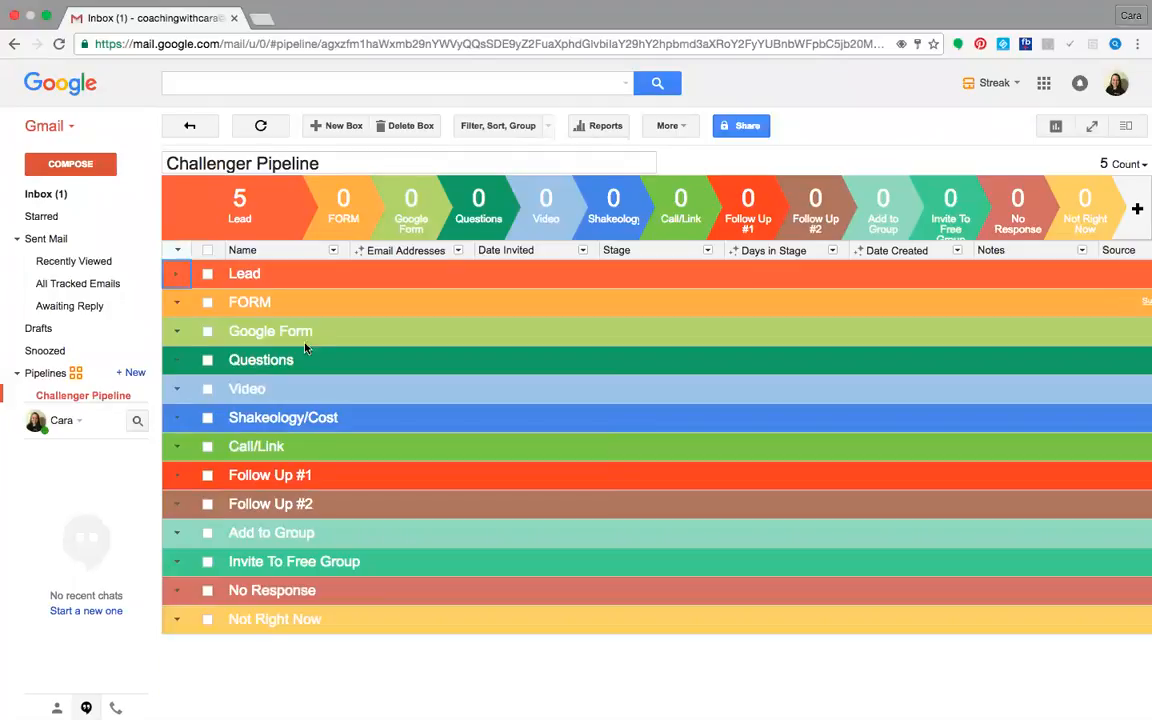
left_click(184, 275)
left_click(175, 273)
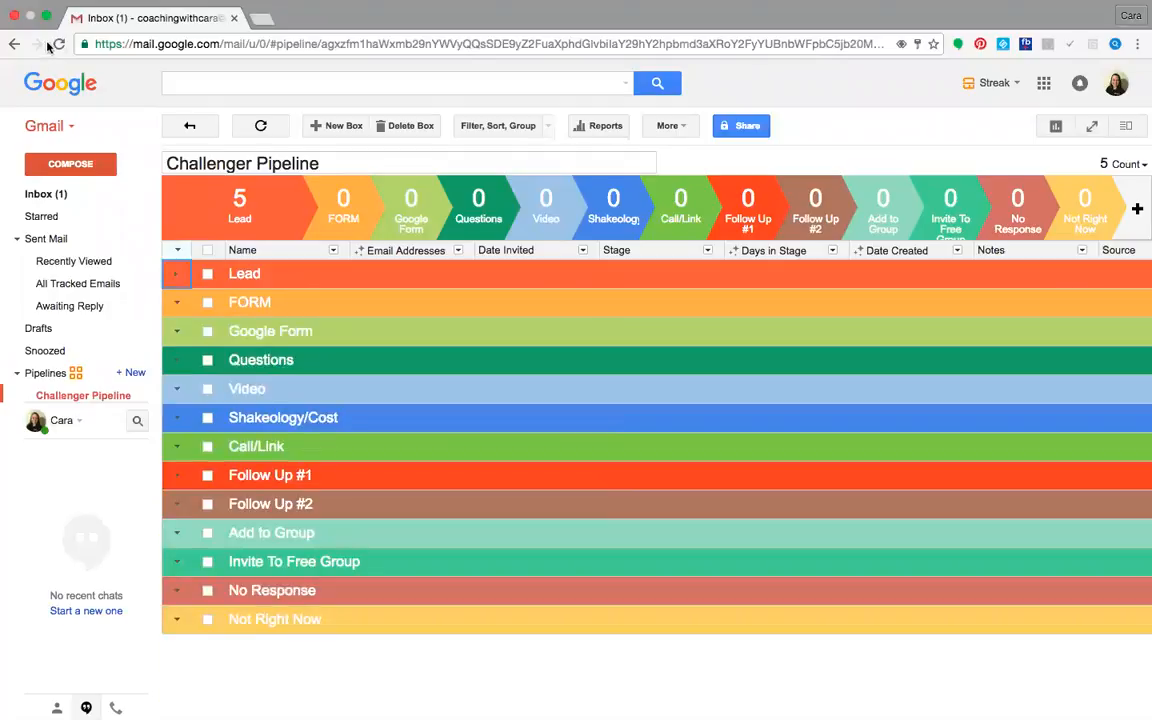
Reload the pipeline page, dismiss the Column Formatting tip and expand the Lead group
left_click(57, 44)
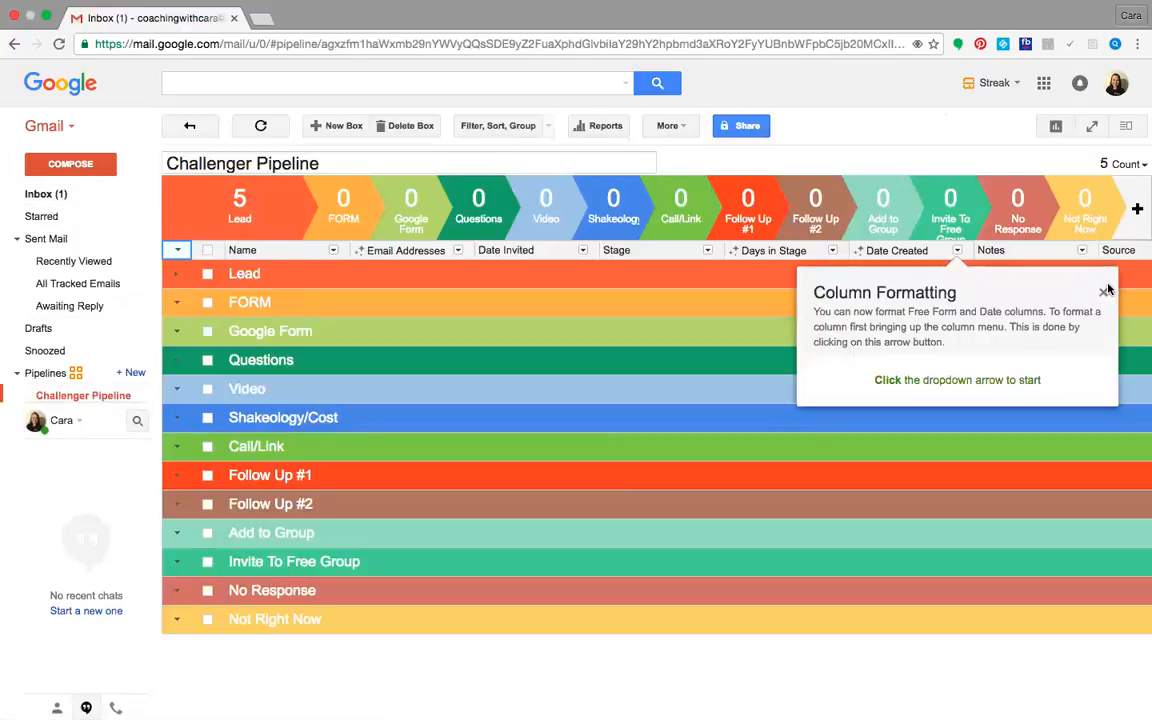
left_click(1104, 295)
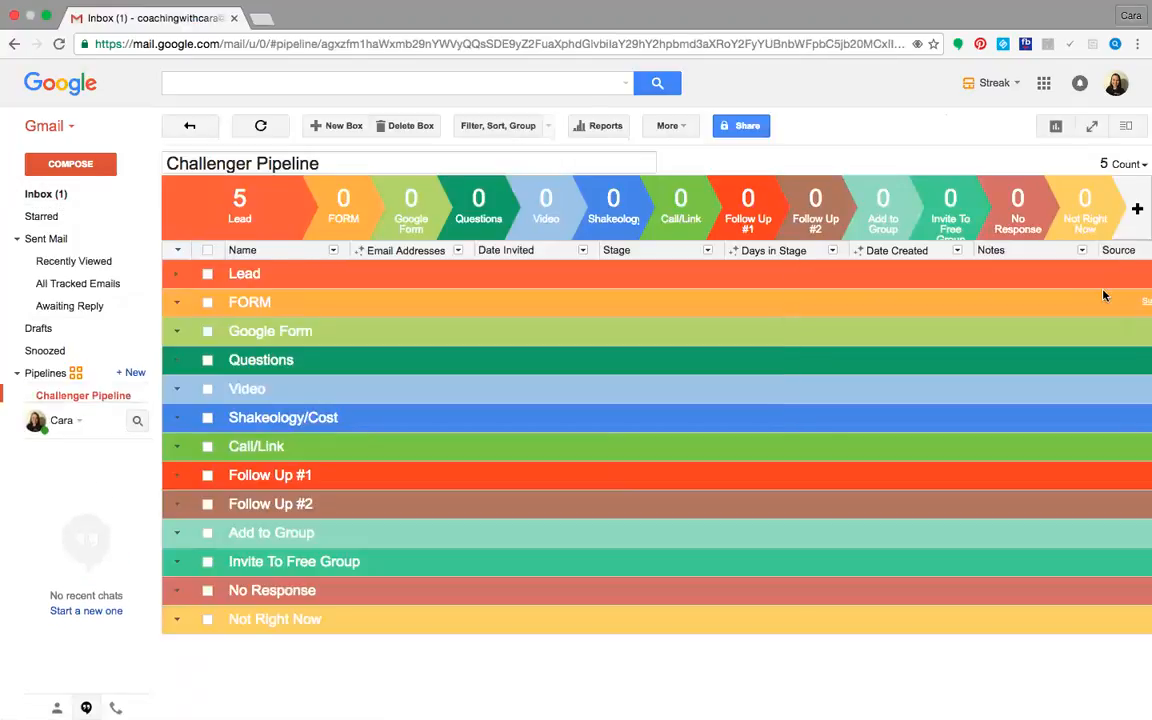
left_click(180, 276)
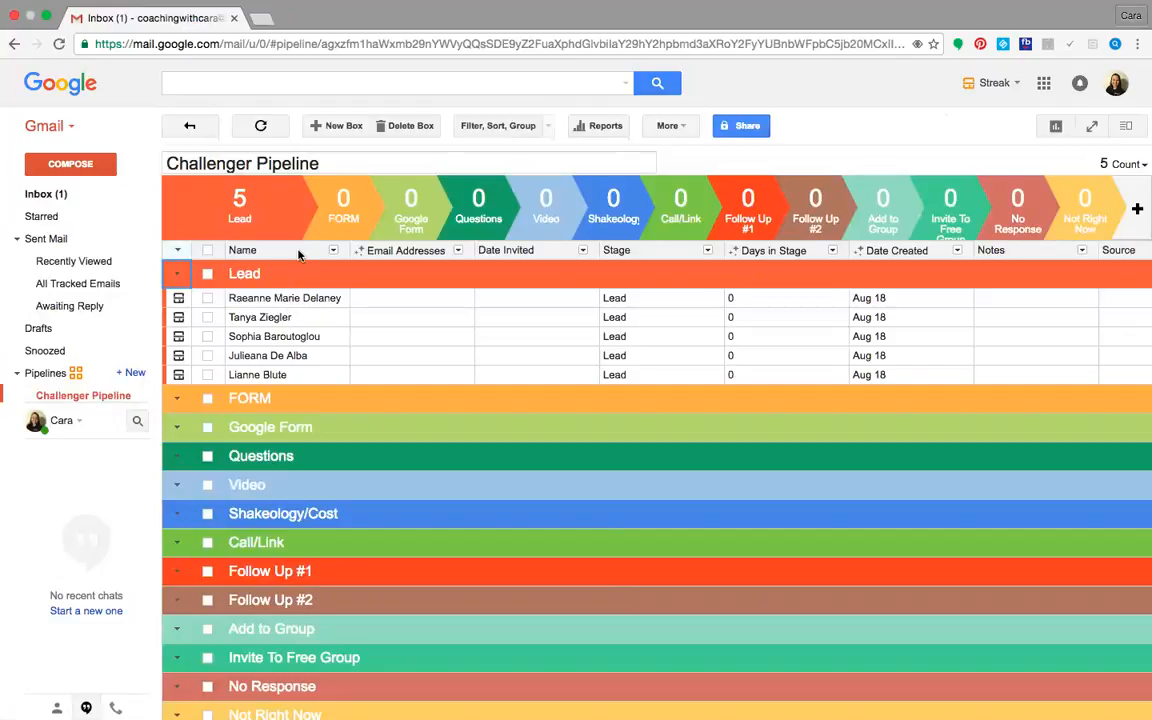
Examine the columns across the first Lead row and return to the start of the row
left_click(293, 304)
key("Tab")
key("Tab")
key("Tab")
key("Tab")
key("Tab")
key("Tab")
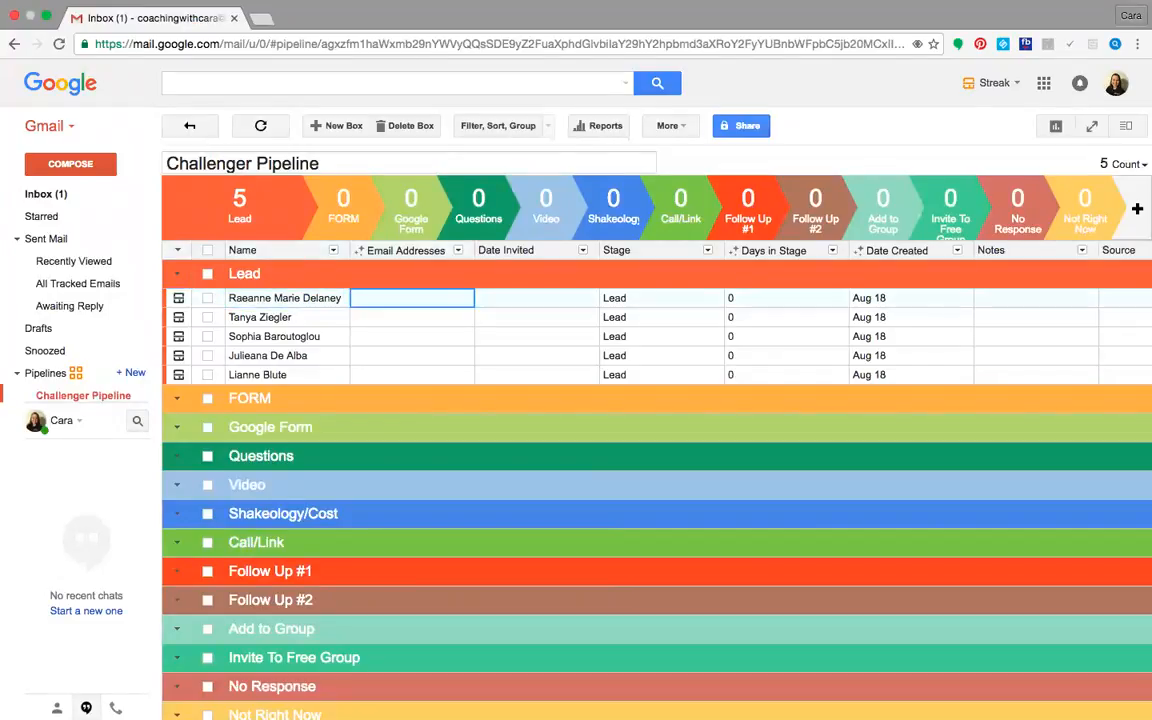
key("Tab")
key("Tab")
key("shift+Tab")
key("shift+Tab")
key("shift+Tab")
key("shift+Tab")
key("shift+Tab")
key("shift+Tab")
key("shift+Tab")
key("shift+Tab")
key("shift+Tab")
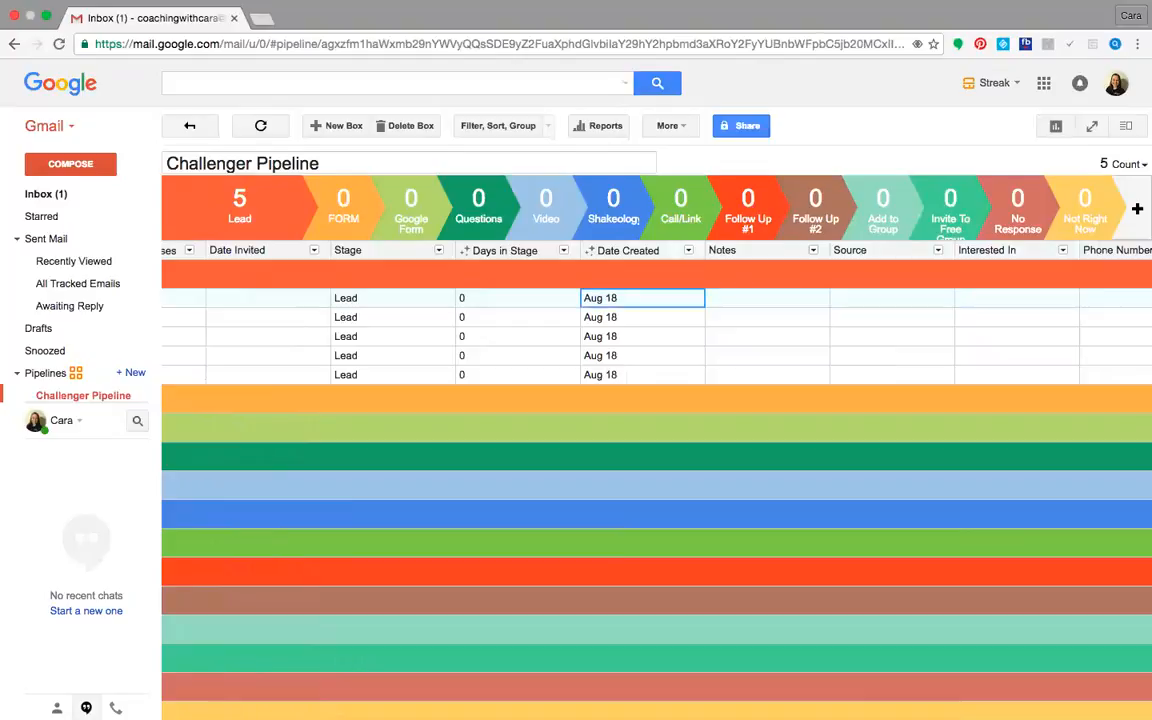
key("shift+Tab")
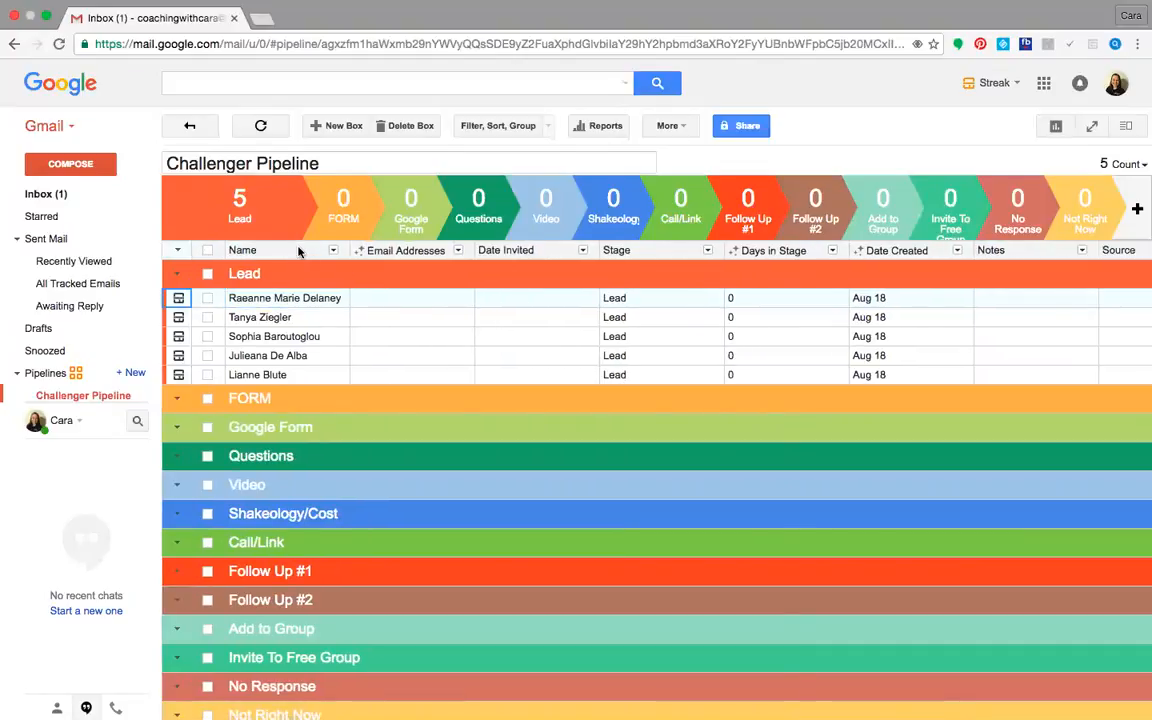
Freeze the pipeline's Name column and move across the third Lead row to the Phone Number column
left_click(297, 251)
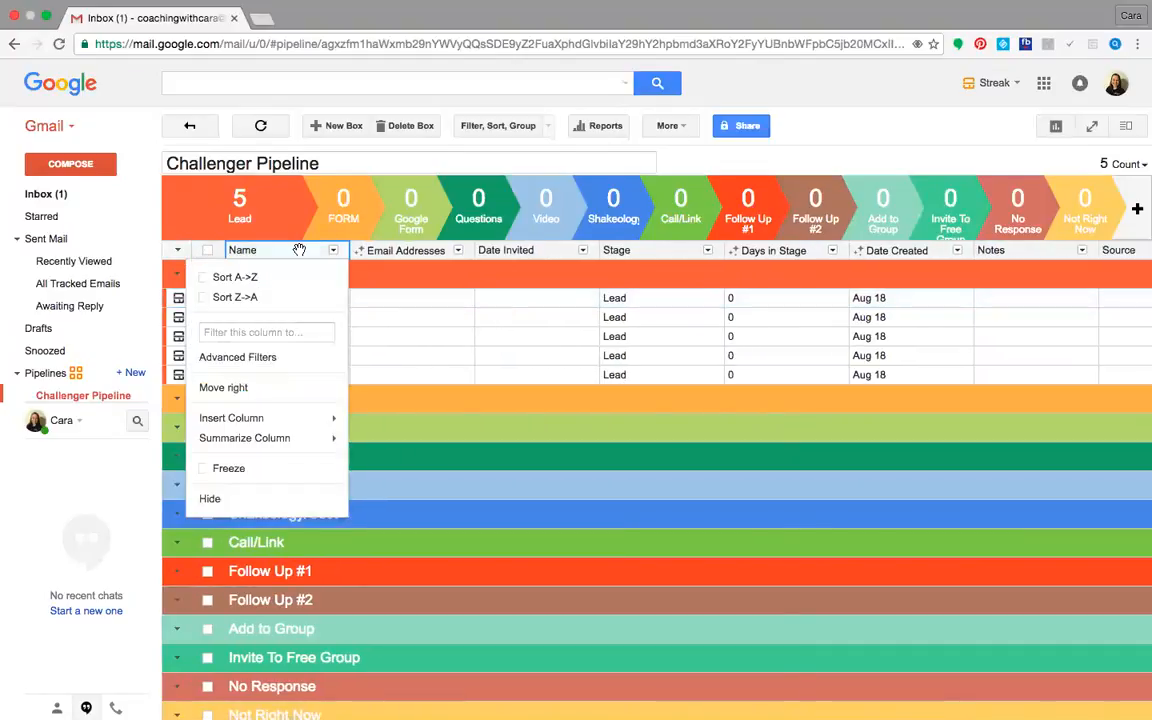
left_click(265, 466)
left_click(270, 337)
key("Tab")
key("Tab")
key("Tab")
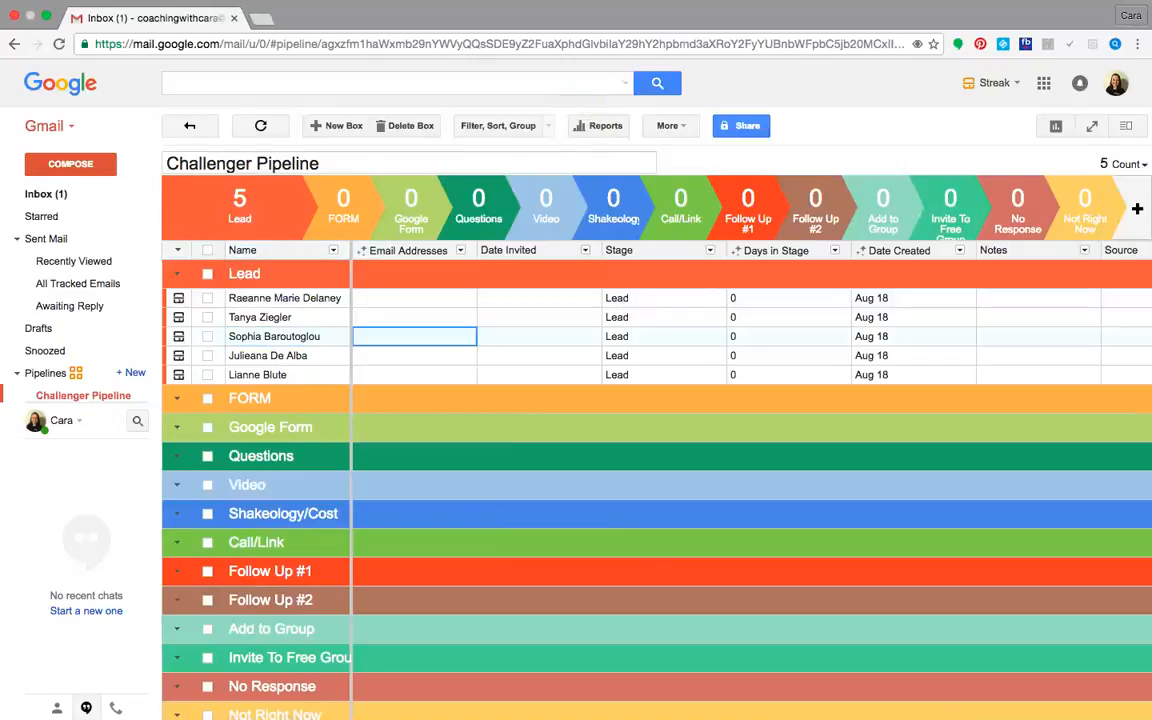
key("Tab")
key("Tab")
key("Tab")
key("Tab")
key("Tab")
key("Tab")
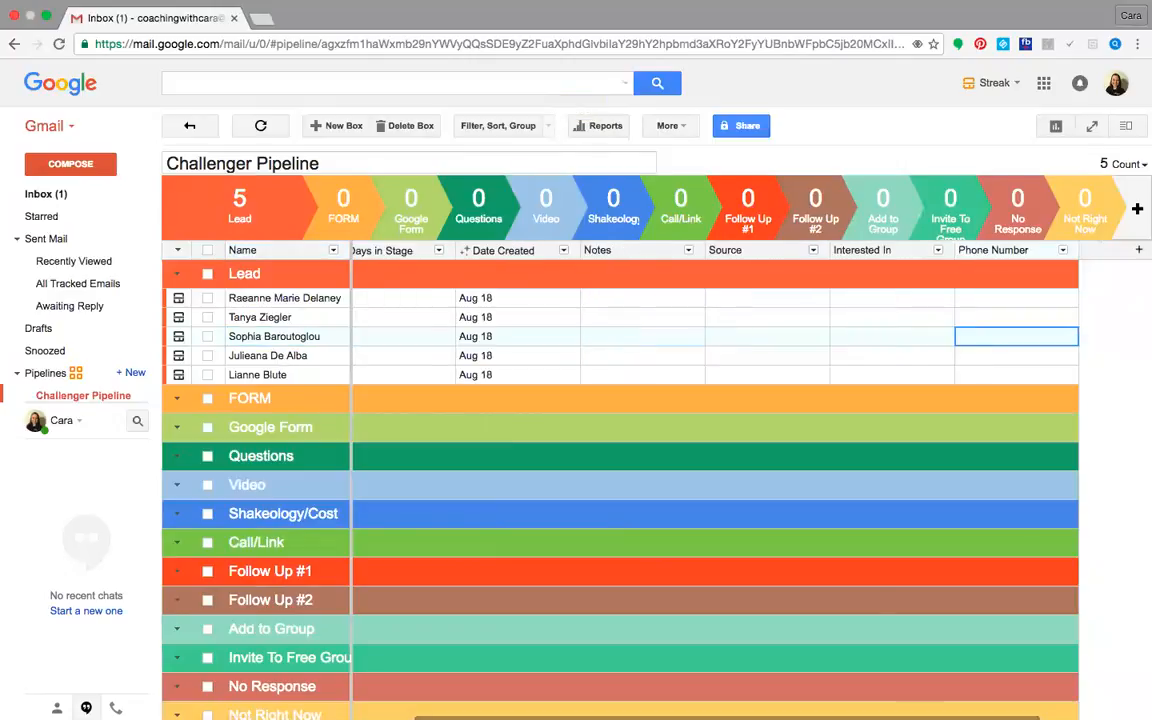
Create a "Facebook" tag in the Source column of the first Lead row
left_click(755, 303)
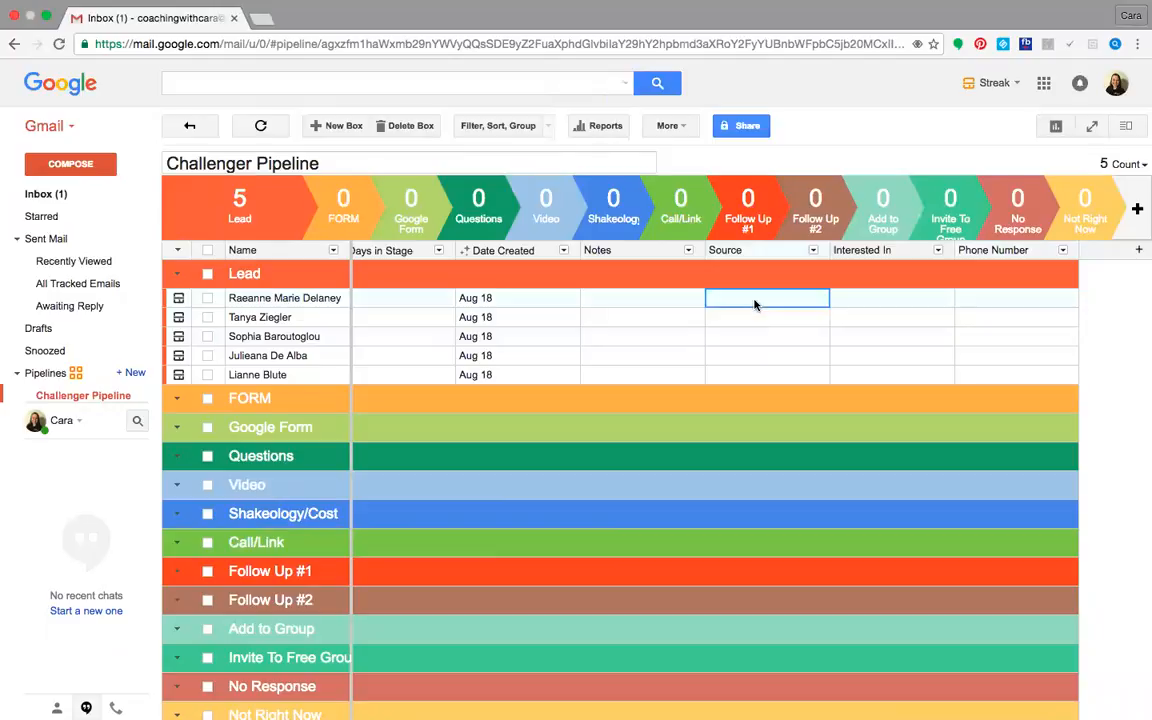
type("Facebook")
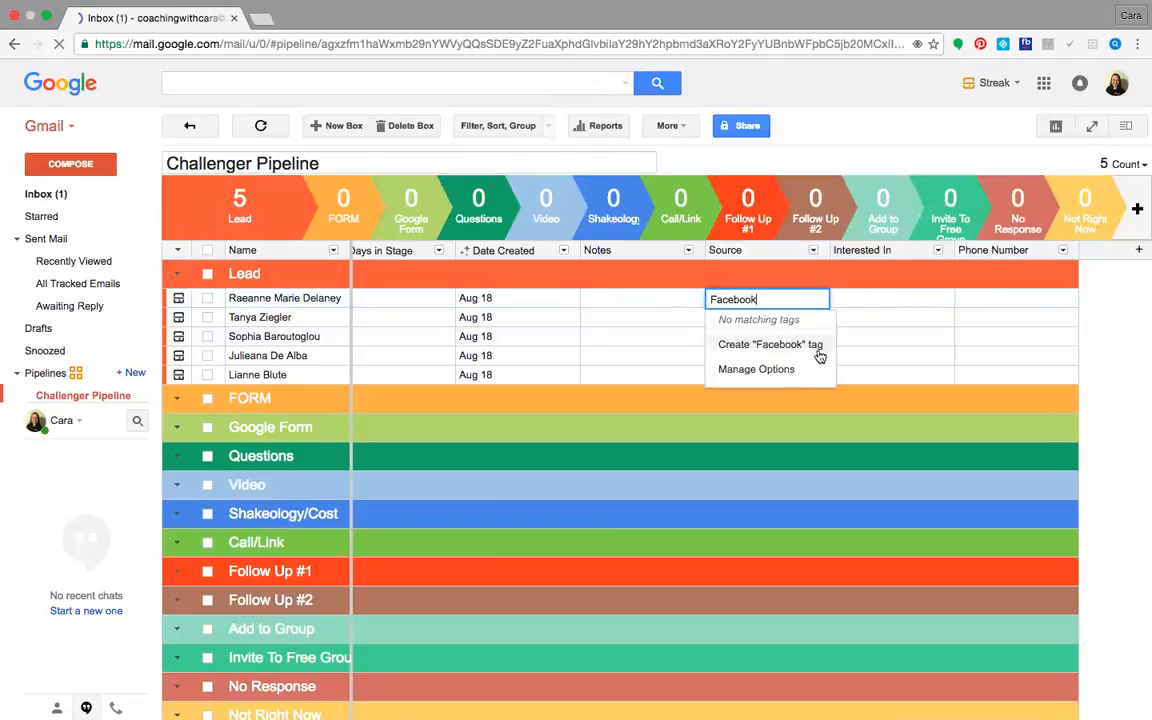
left_click(818, 346)
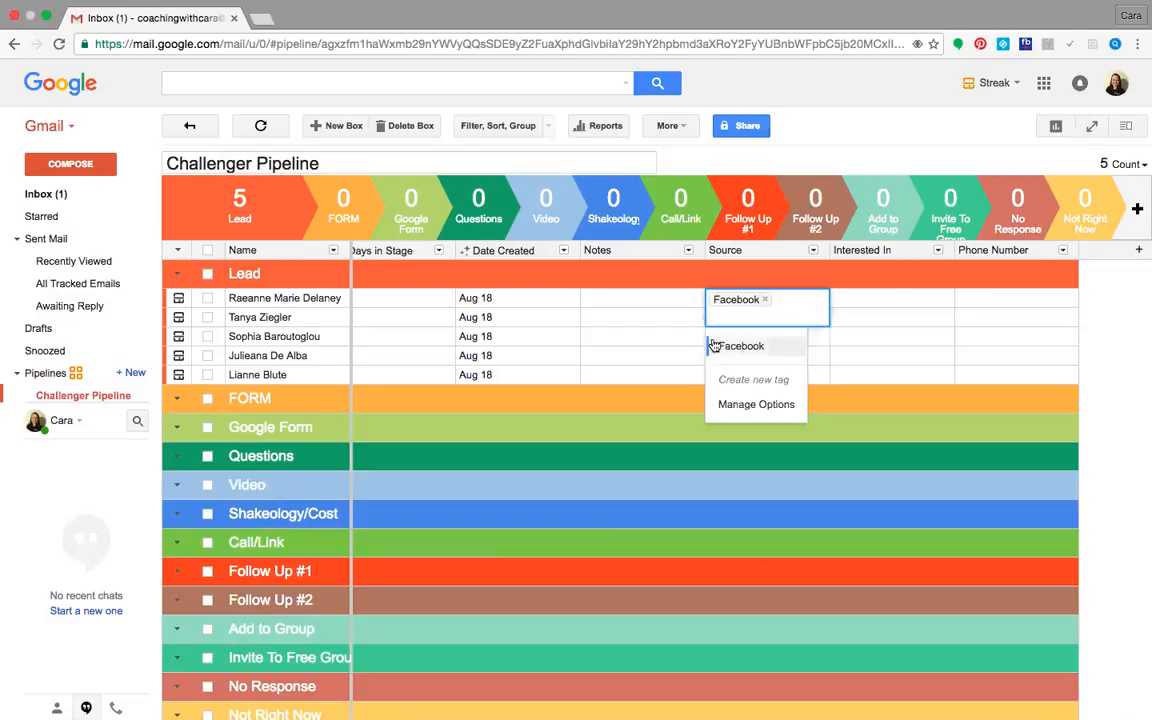
left_click(640, 337)
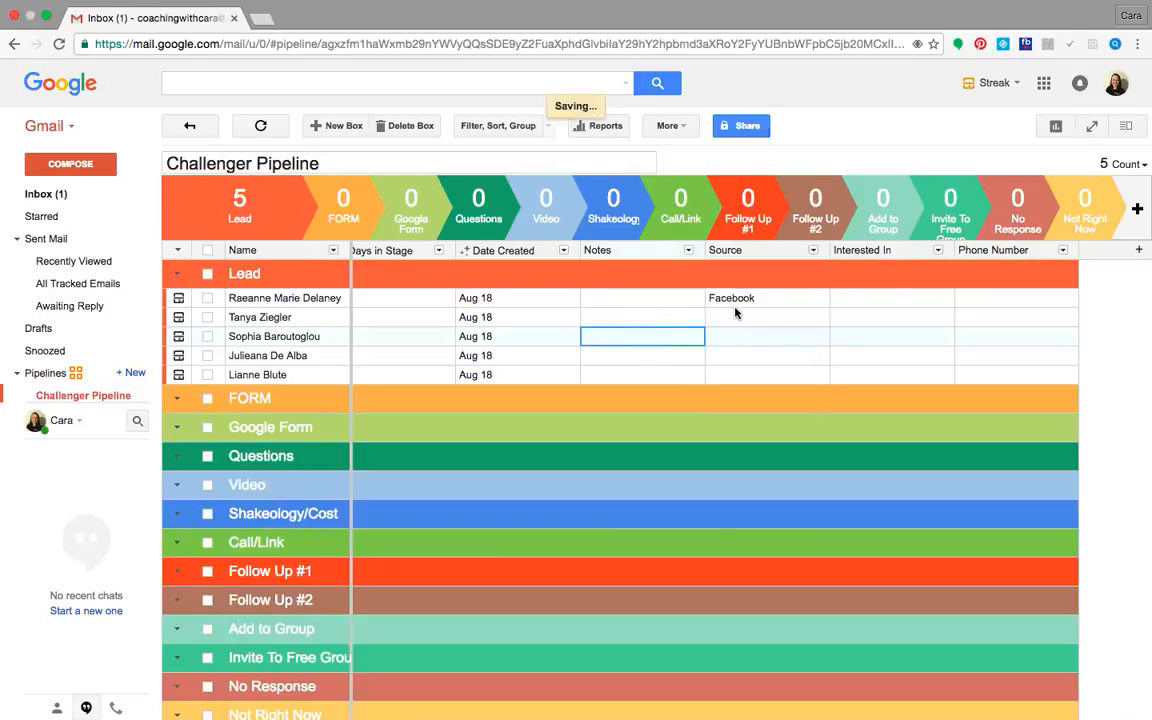
Assign the existing Facebook tag as the Source of the second Lead row
left_click(735, 316)
type("f")
left_click(736, 347)
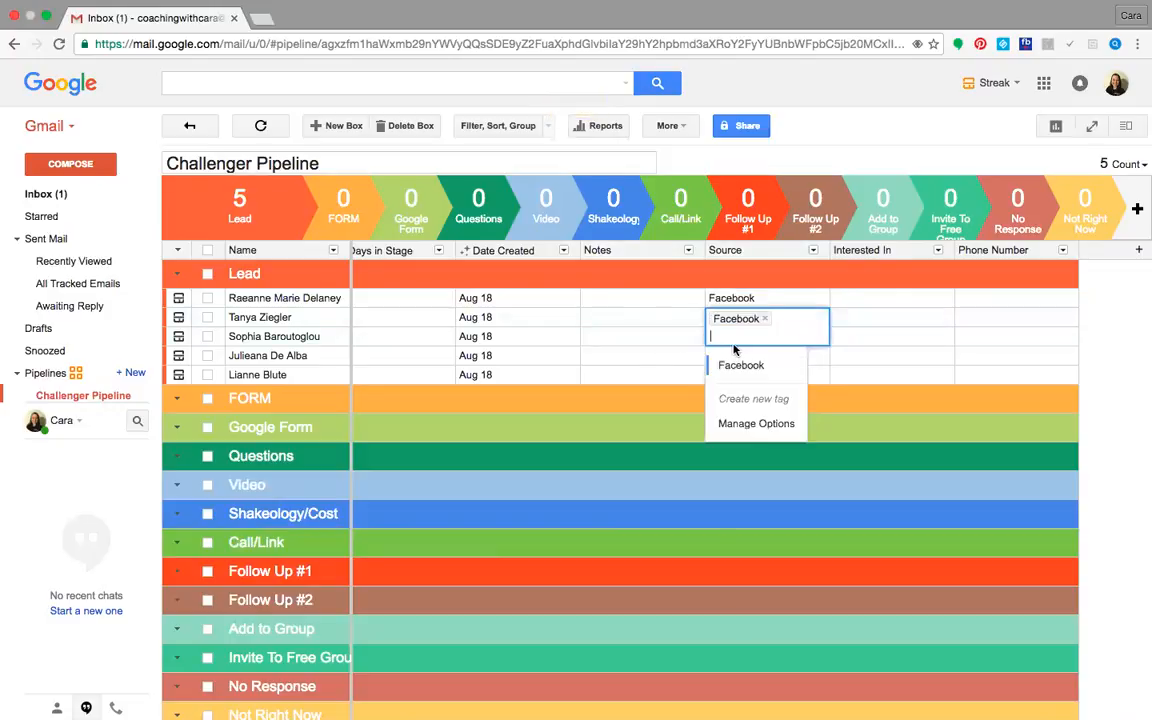
left_click(671, 354)
Copy the second lead's Facebook source into the Source cells of the remaining three Lead rows
left_click(735, 318)
key("super+c")
key("Down")
key("super+v")
key("Down")
key("super+v")
key("Down")
key("super+v")
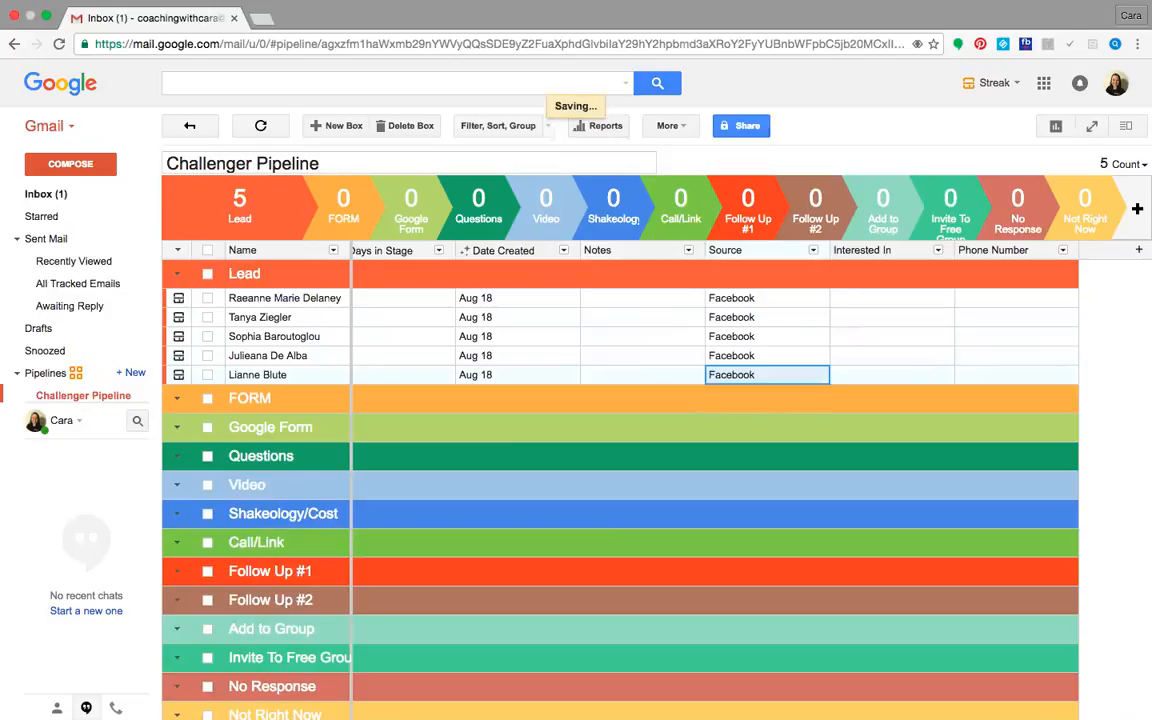
Take the pipeline window out of full screen and open your own Facebook profile in Safari
key("Left")
key("Left")
key("Left")
key("Left")
key("Left")
key("Left")
key("Left")
key("Left")
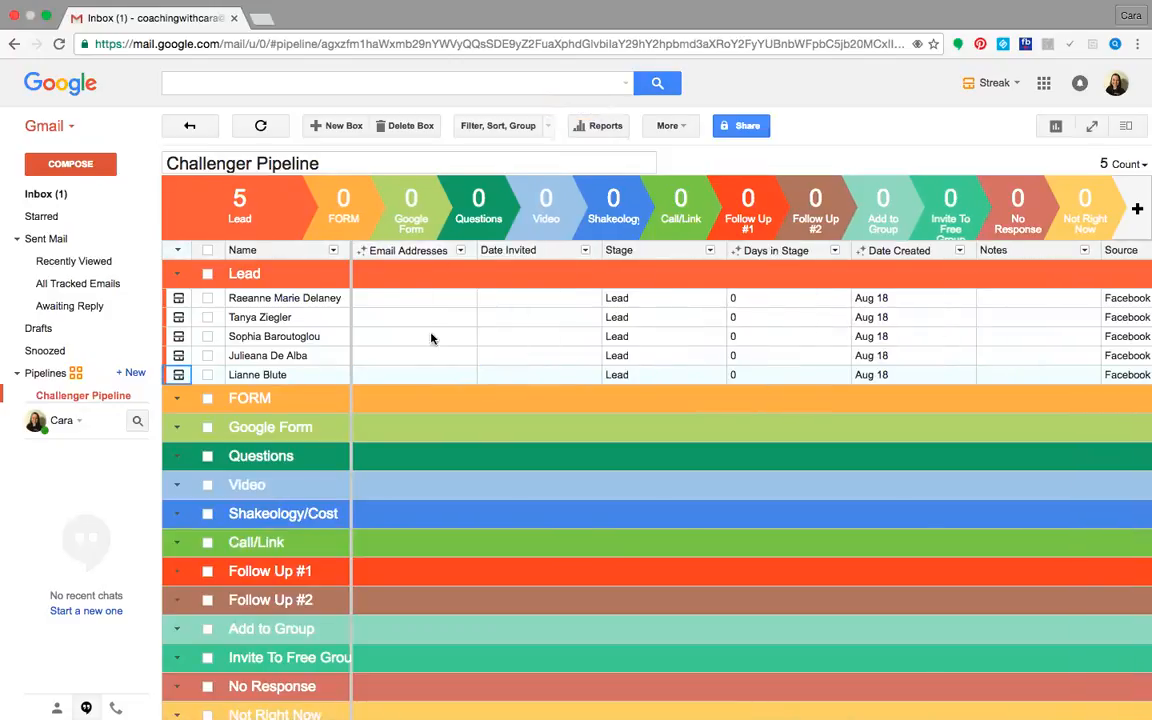
left_click(46, 17)
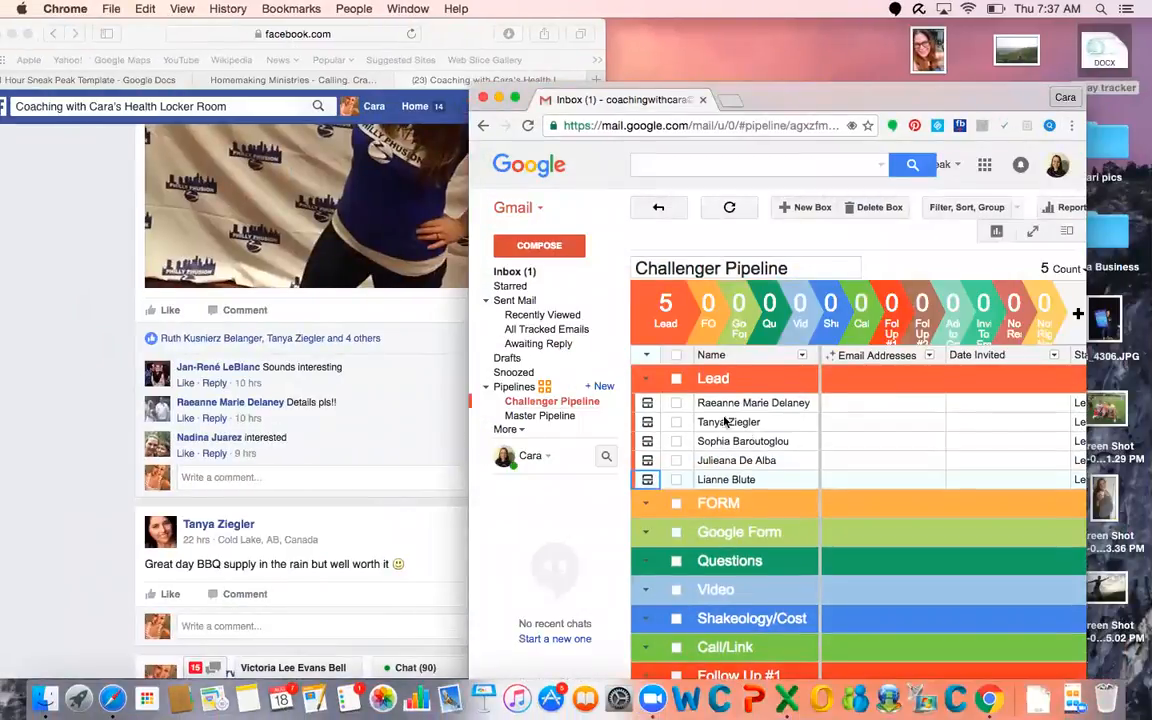
left_click(407, 106)
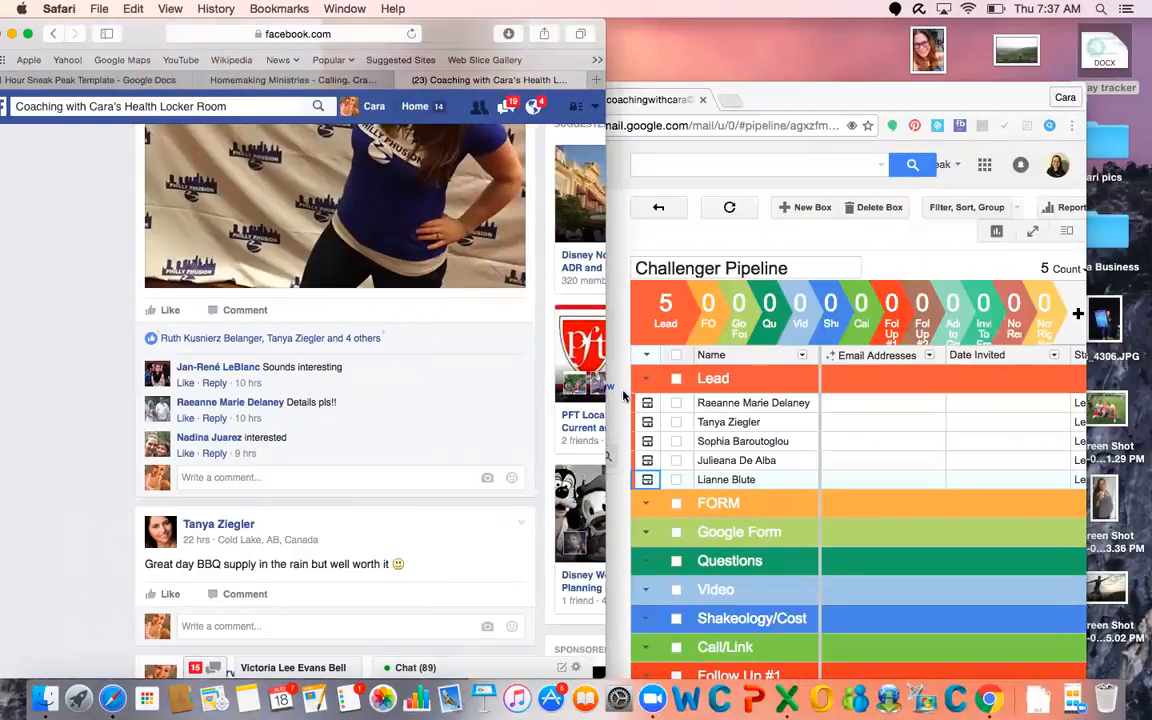
left_click(415, 106)
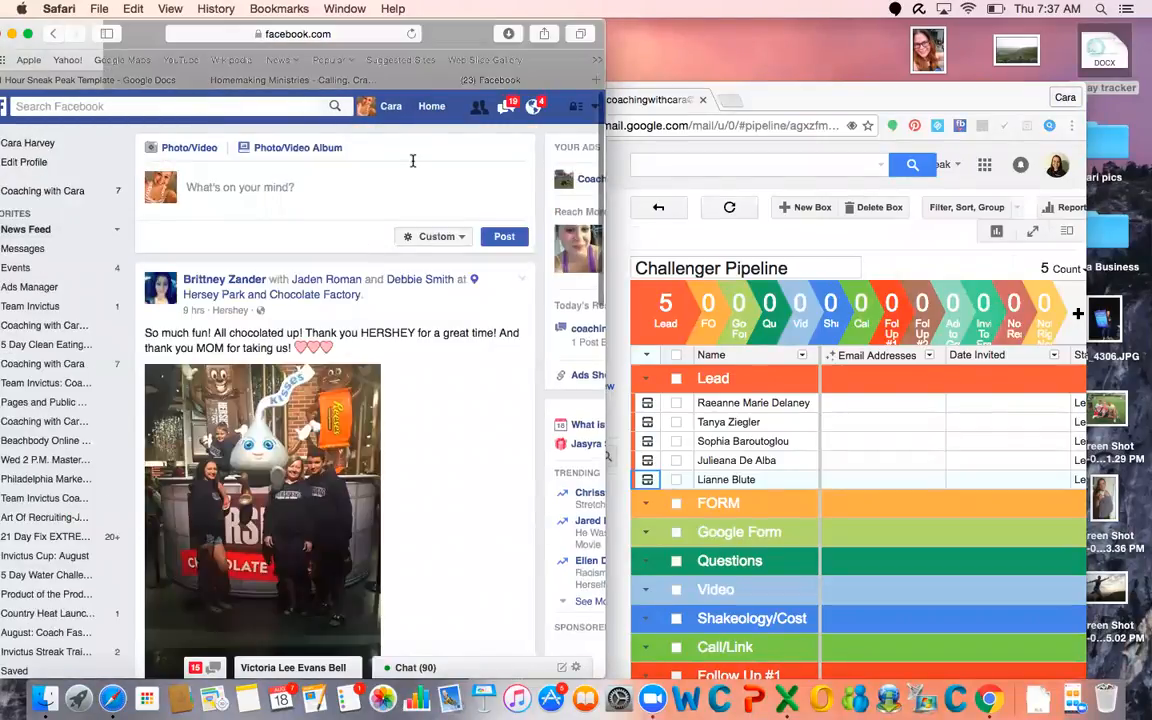
left_click(384, 108)
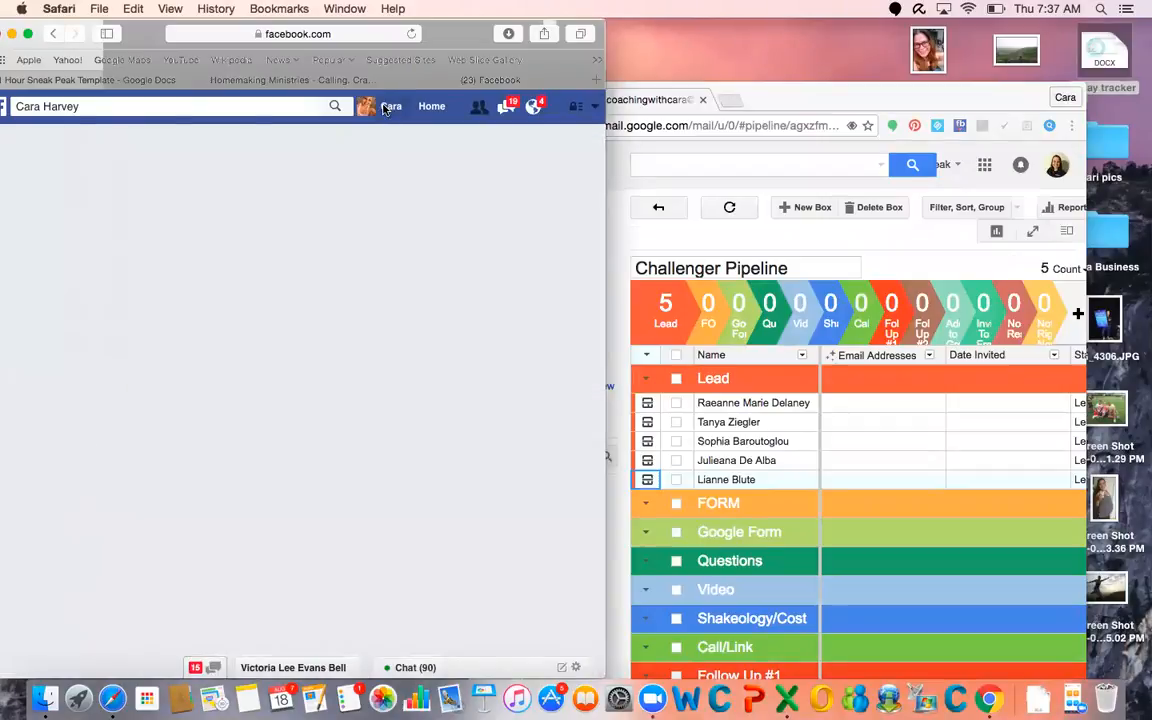
Open the profile of the first person in the likes list of the profile's "get paid to get fit!" post
scroll(396, 482, "down", 5)
scroll(356, 425, "down", 8)
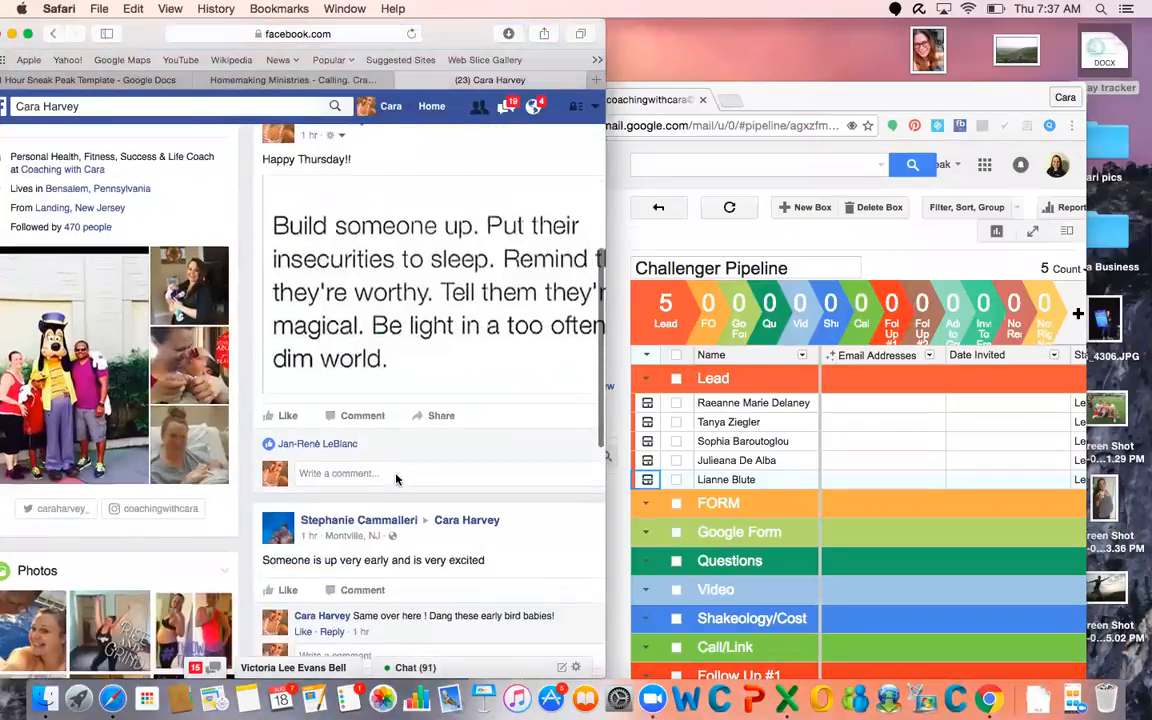
scroll(338, 443, "down", 4)
scroll(338, 443, "down", 7)
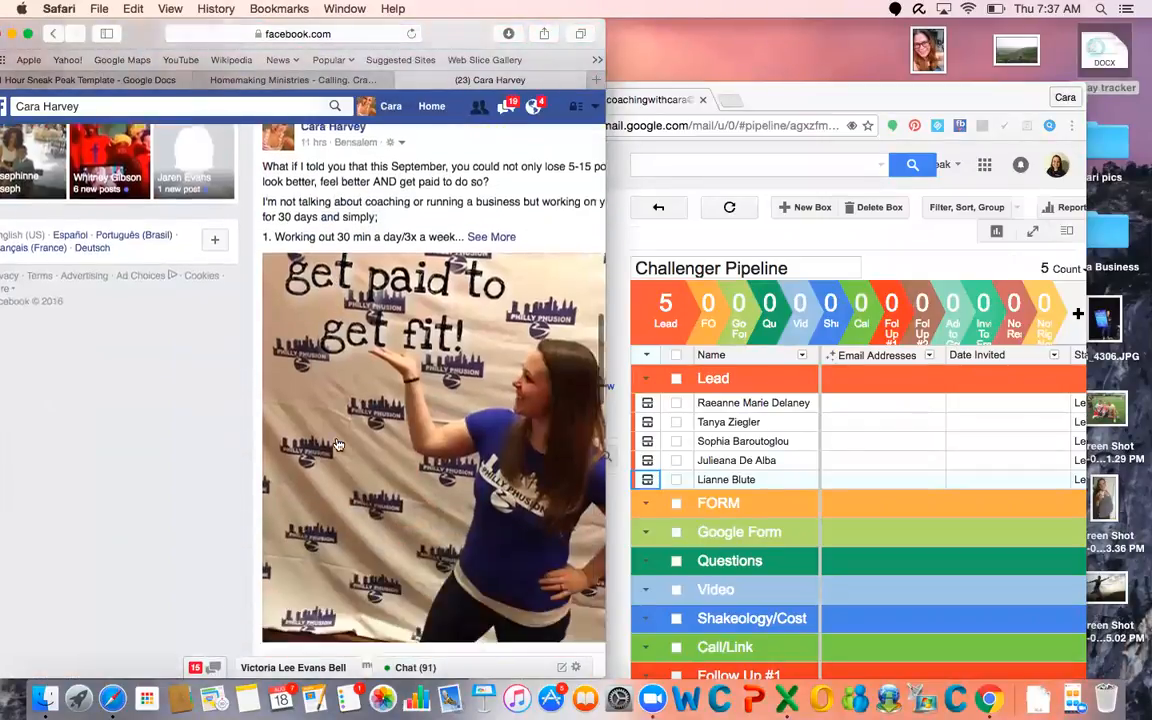
left_click(326, 561)
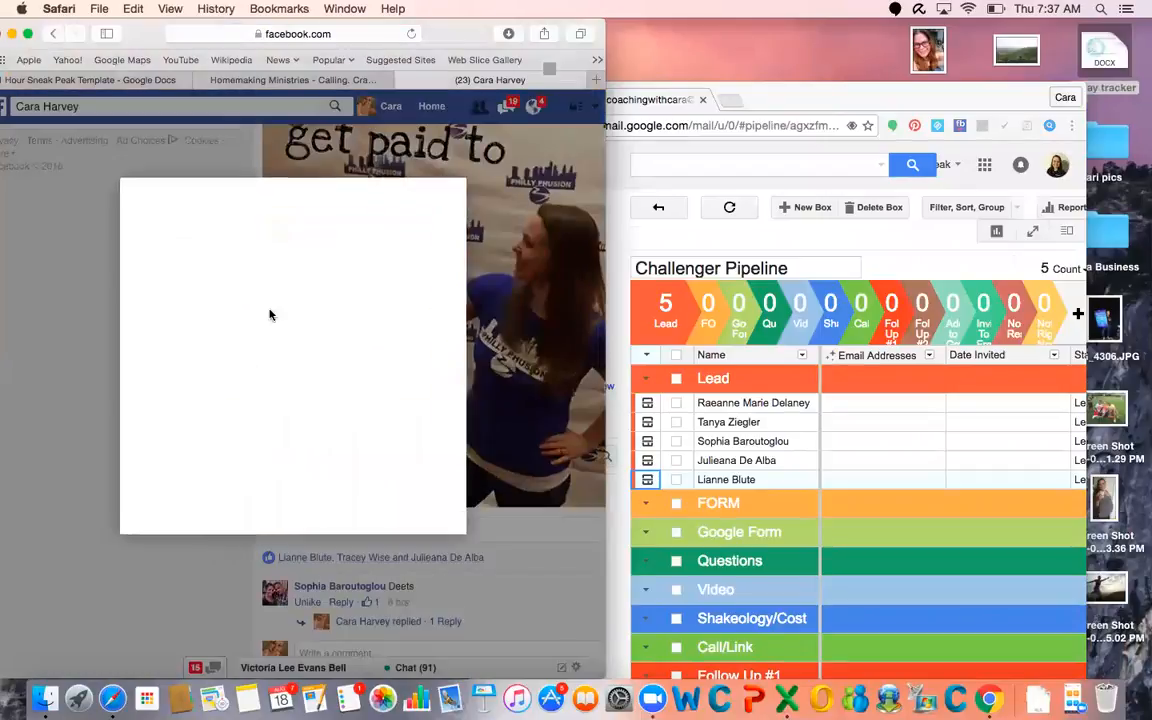
mouse_move(218, 238)
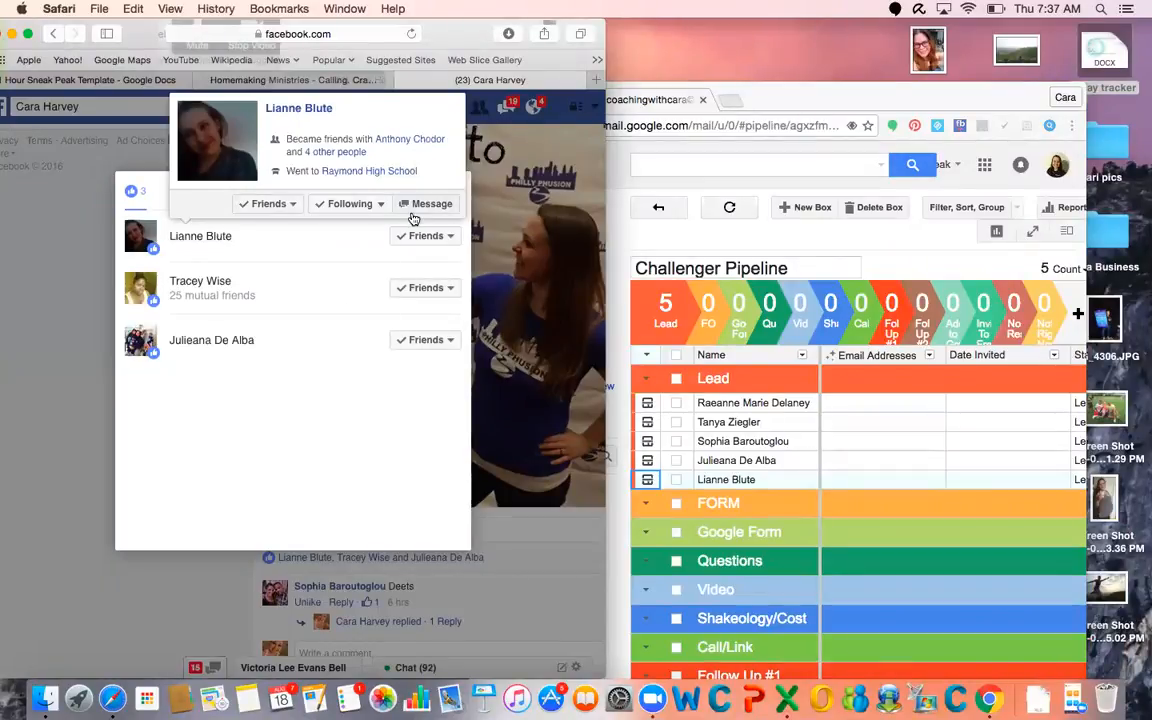
left_click(216, 237)
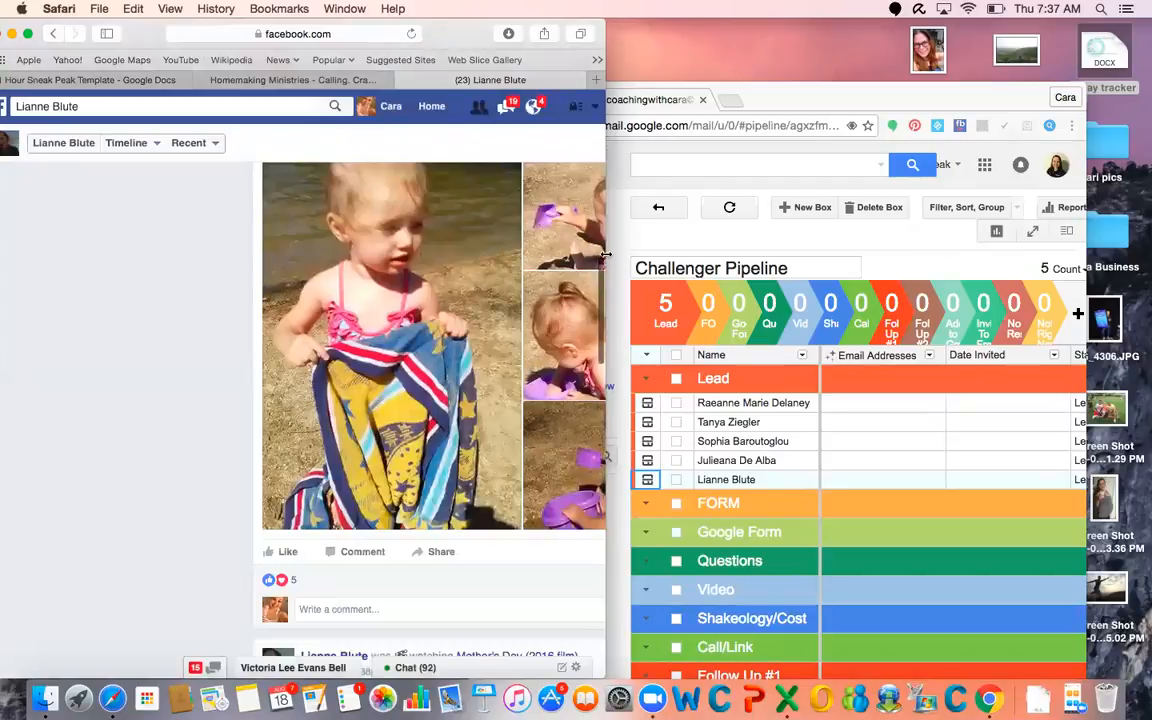
mouse_move(655, 291)
left_mouse_down()
mouse_move(671, 299)
mouse_move(657, 292)
left_mouse_up()
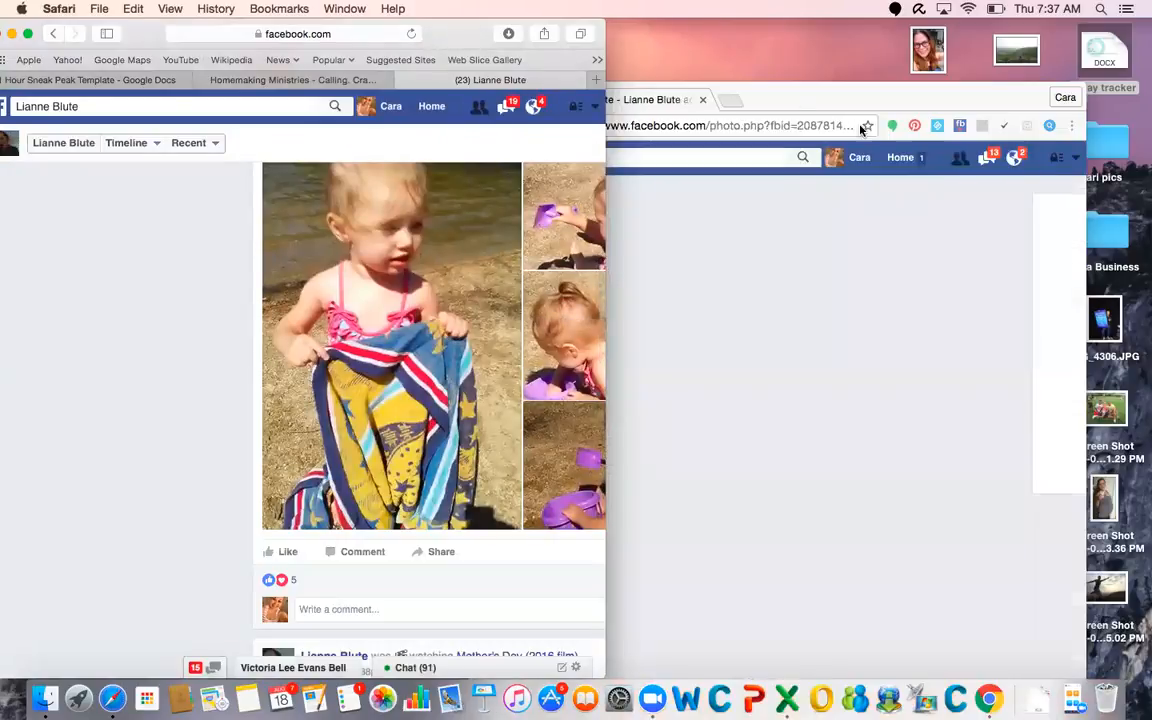
left_click(826, 102)
left_click(484, 125)
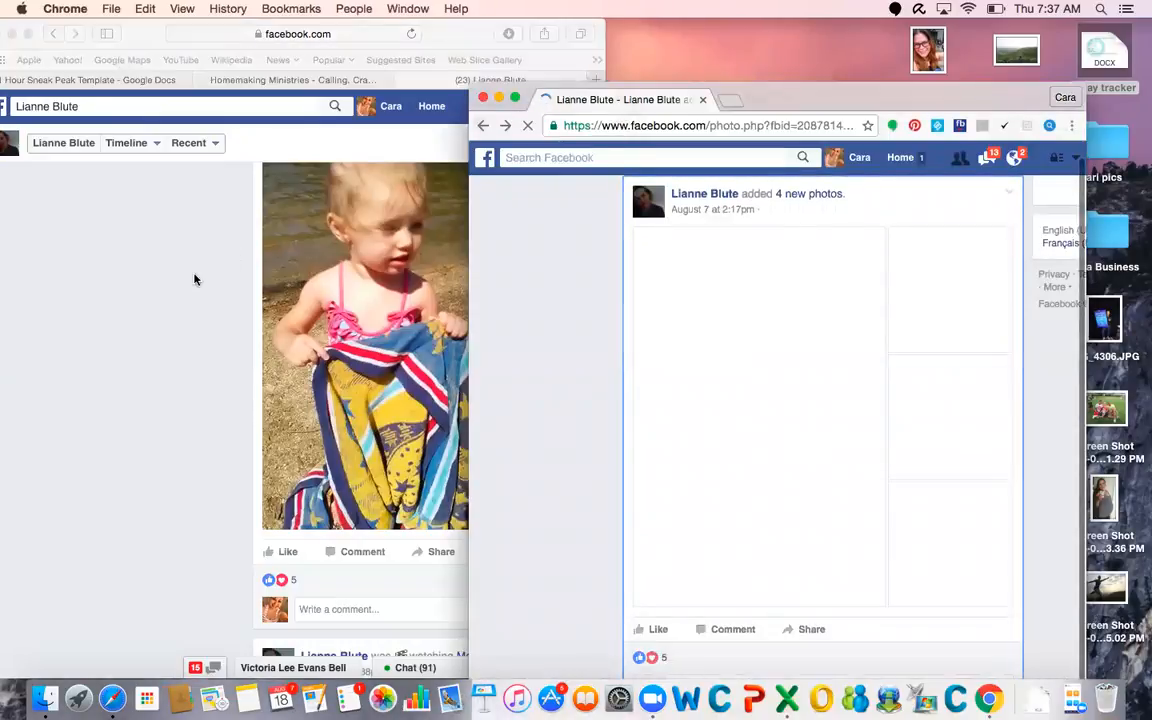
Look through the posts and intro details on the lead's Facebook timeline
left_click(195, 279)
scroll(468, 311, "down", 5)
scroll(466, 311, "down", 10)
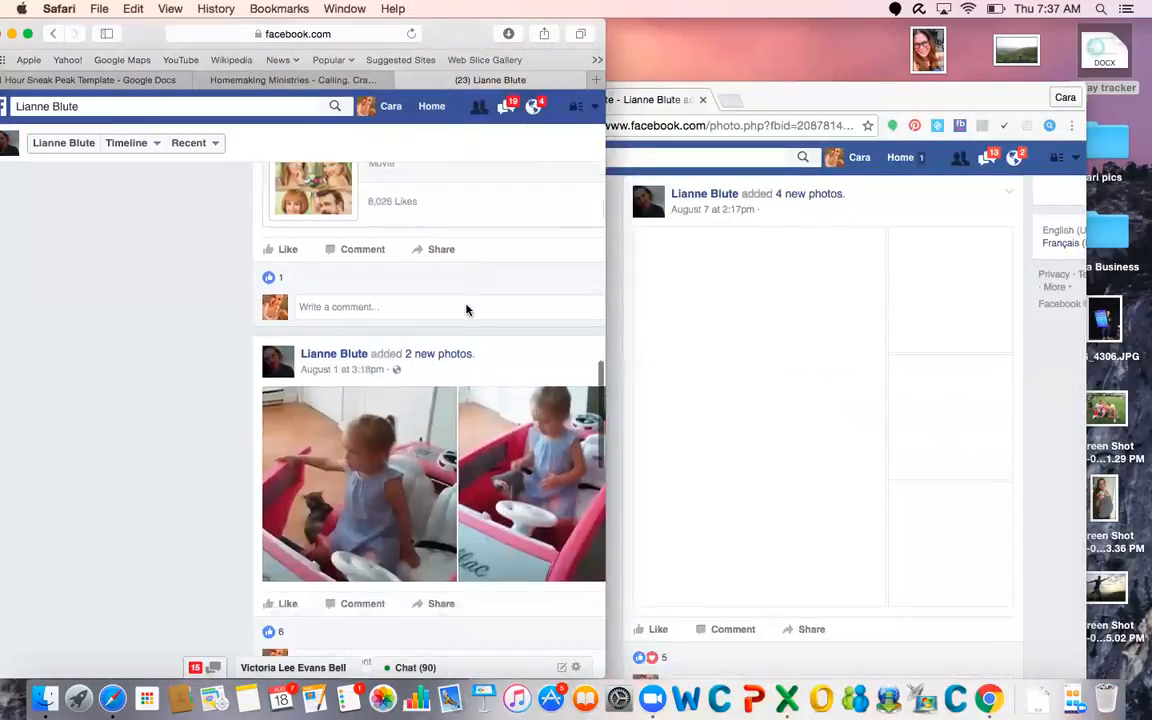
scroll(466, 211, "down", 15)
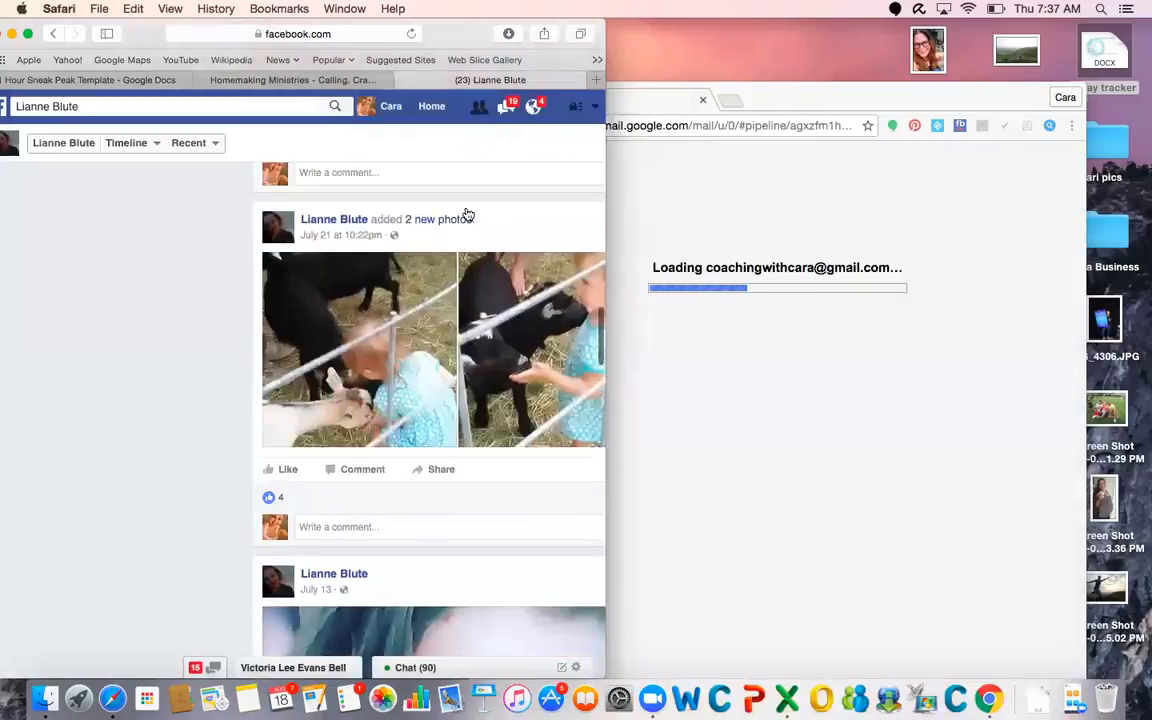
scroll(468, 213, "up", 20)
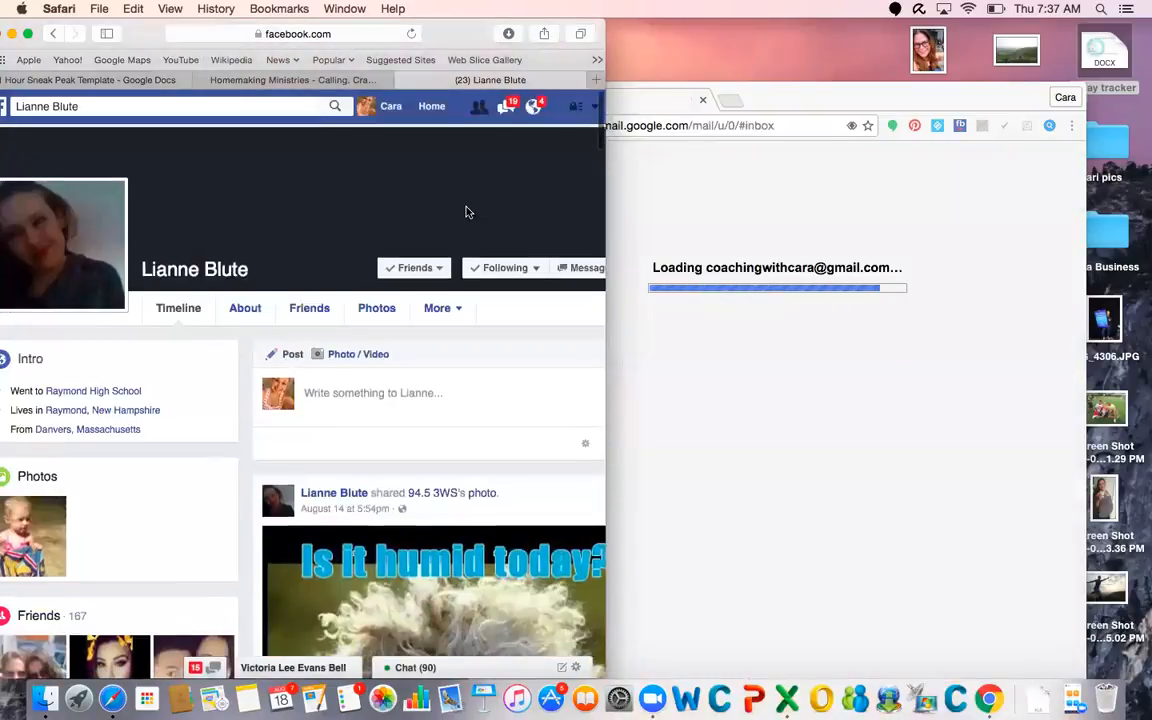
scroll(407, 445, "down", 3)
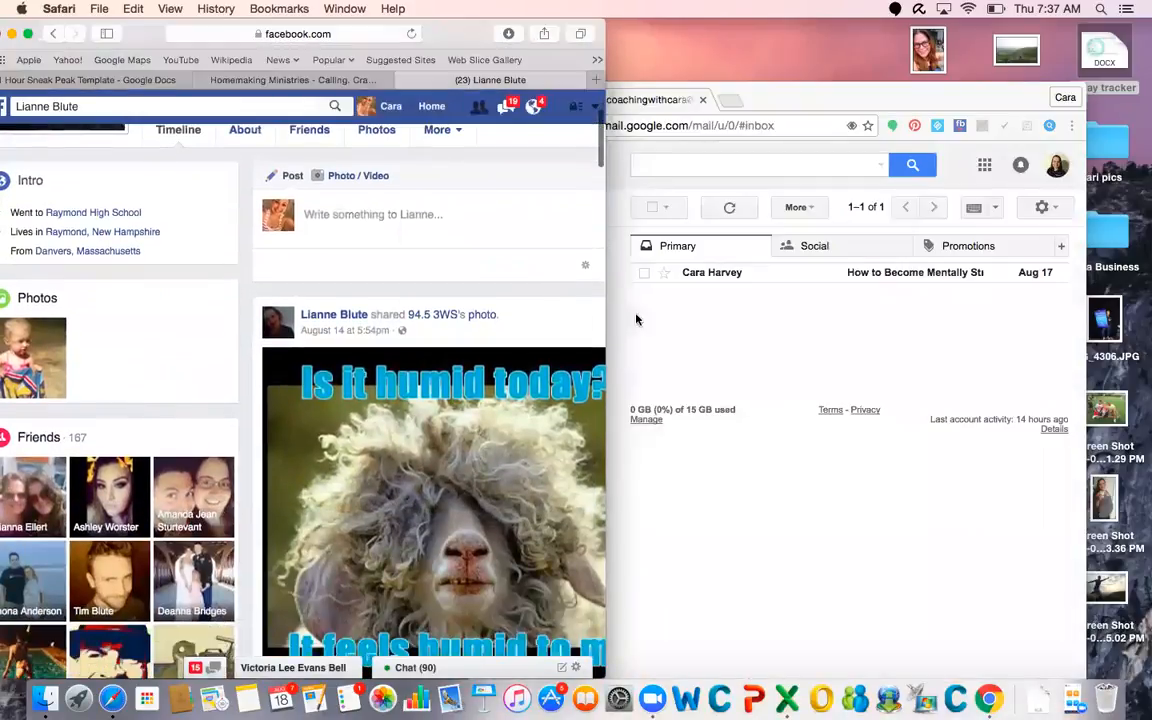
Return to the reloading Gmail window in Chrome and dismiss the Pipeline Visualizations introduction over the Challenger Pipeline
left_click(777, 106)
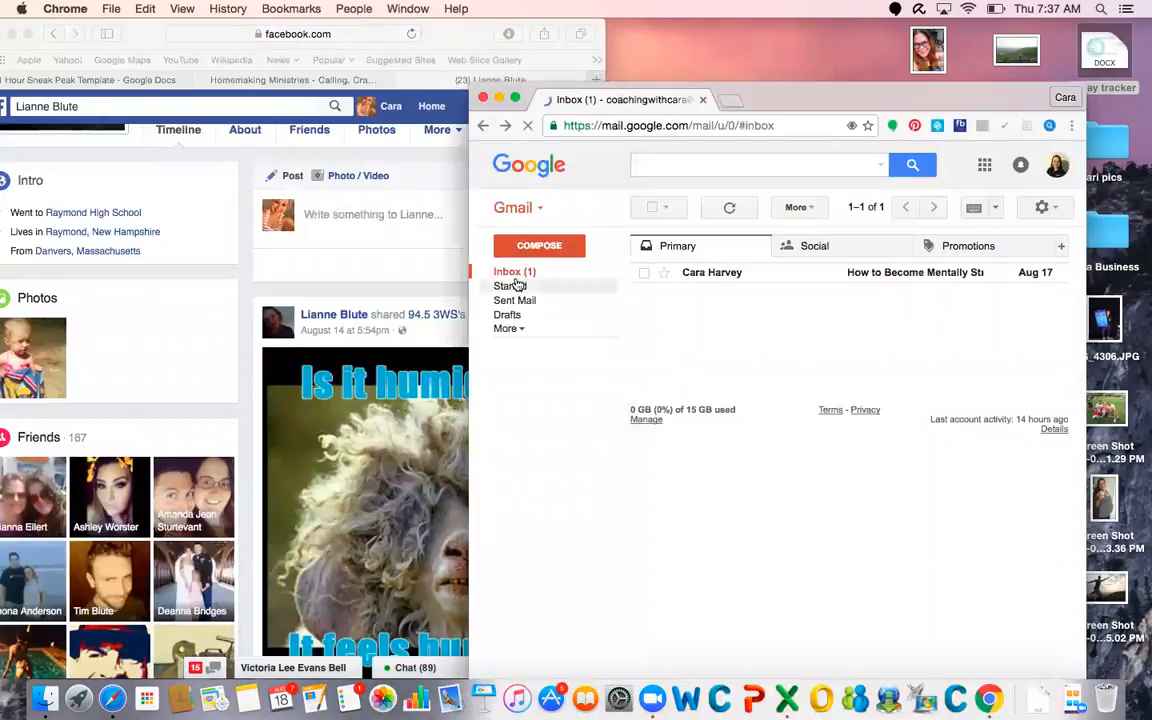
left_click(516, 273)
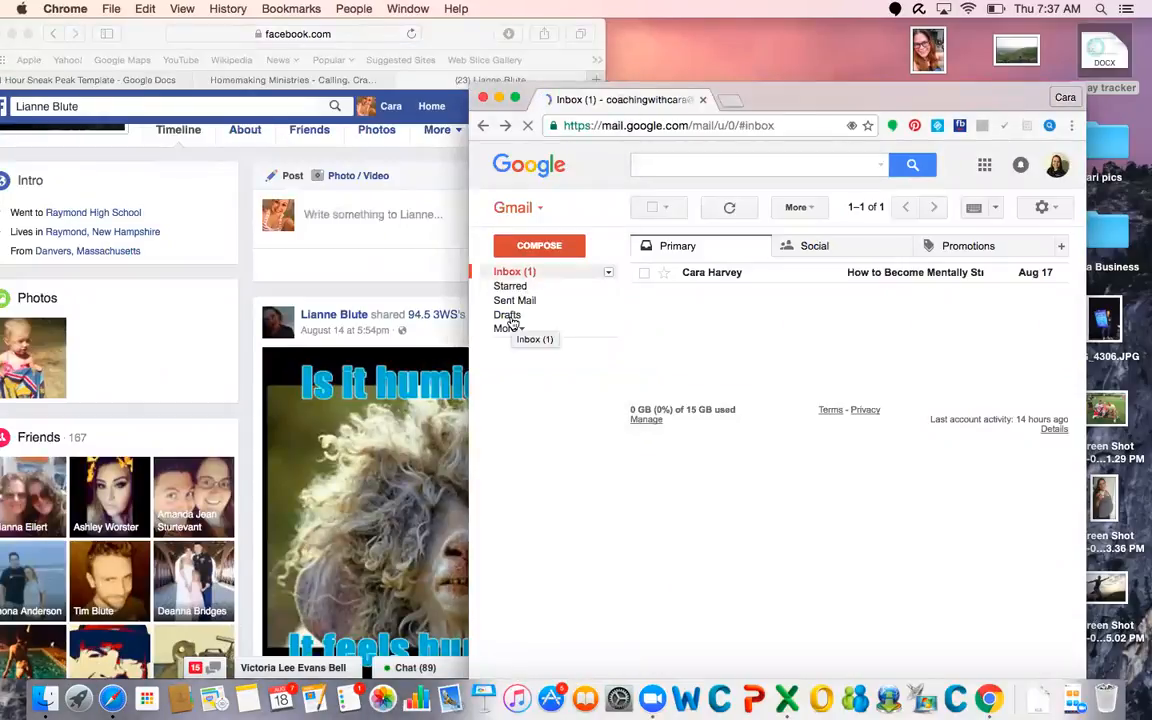
left_click(368, 254)
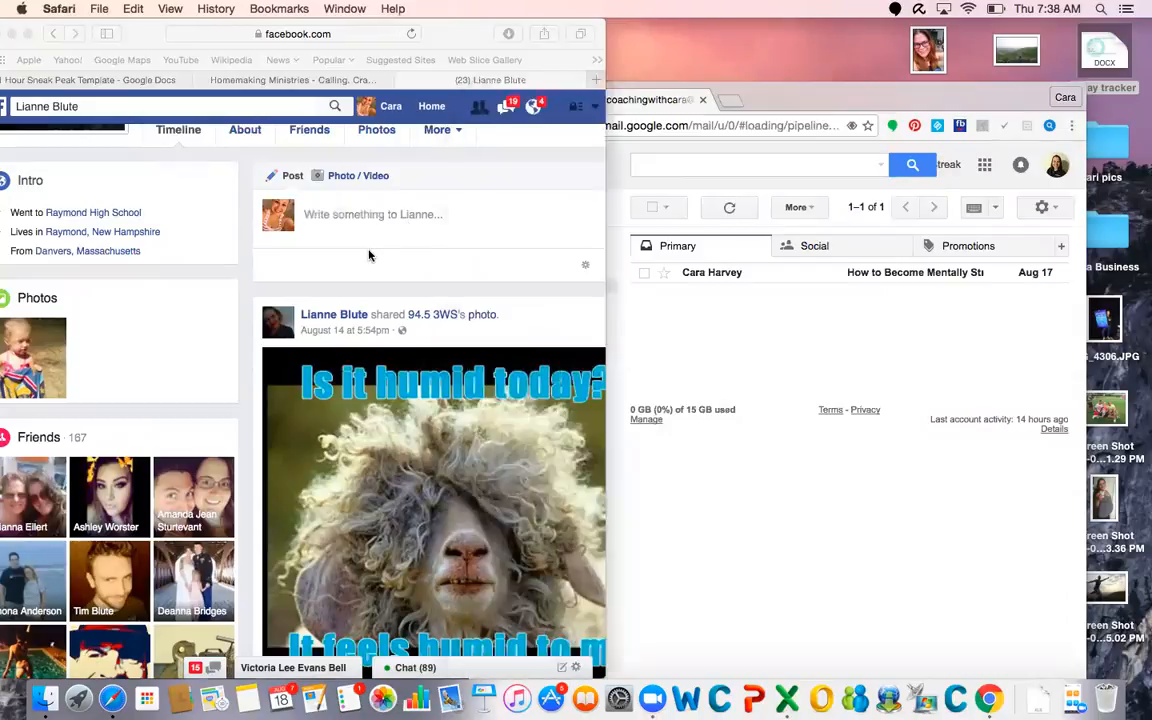
scroll(487, 209, "down", 5)
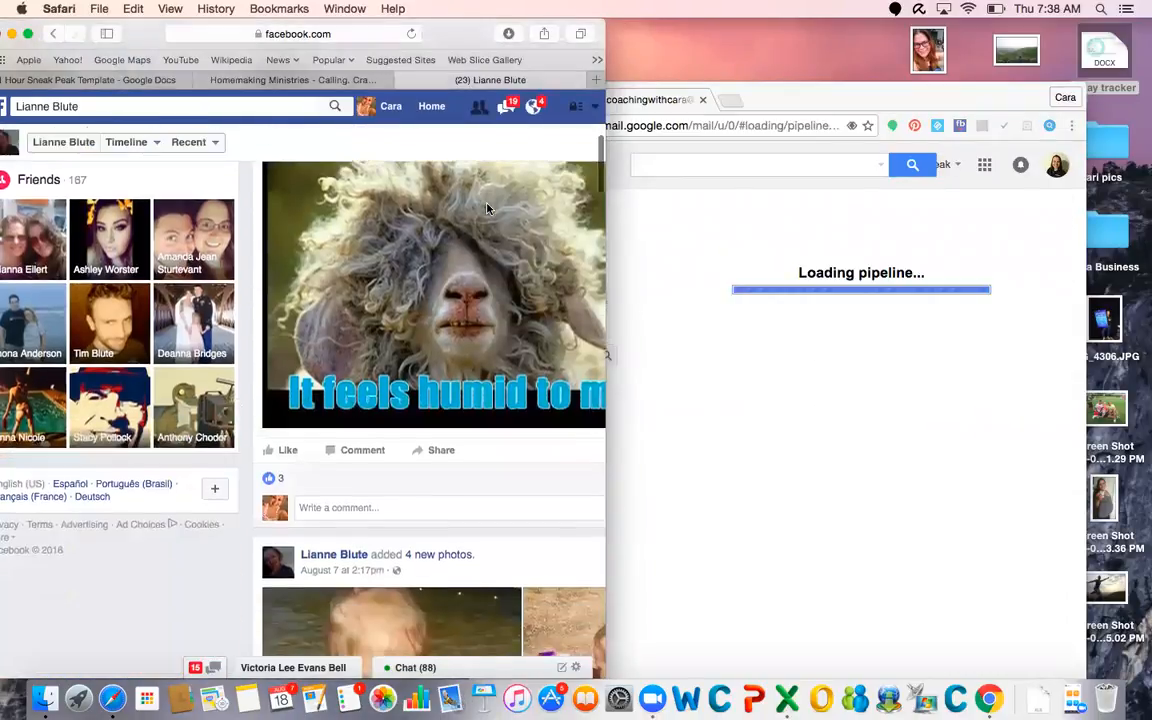
scroll(487, 209, "up", 7)
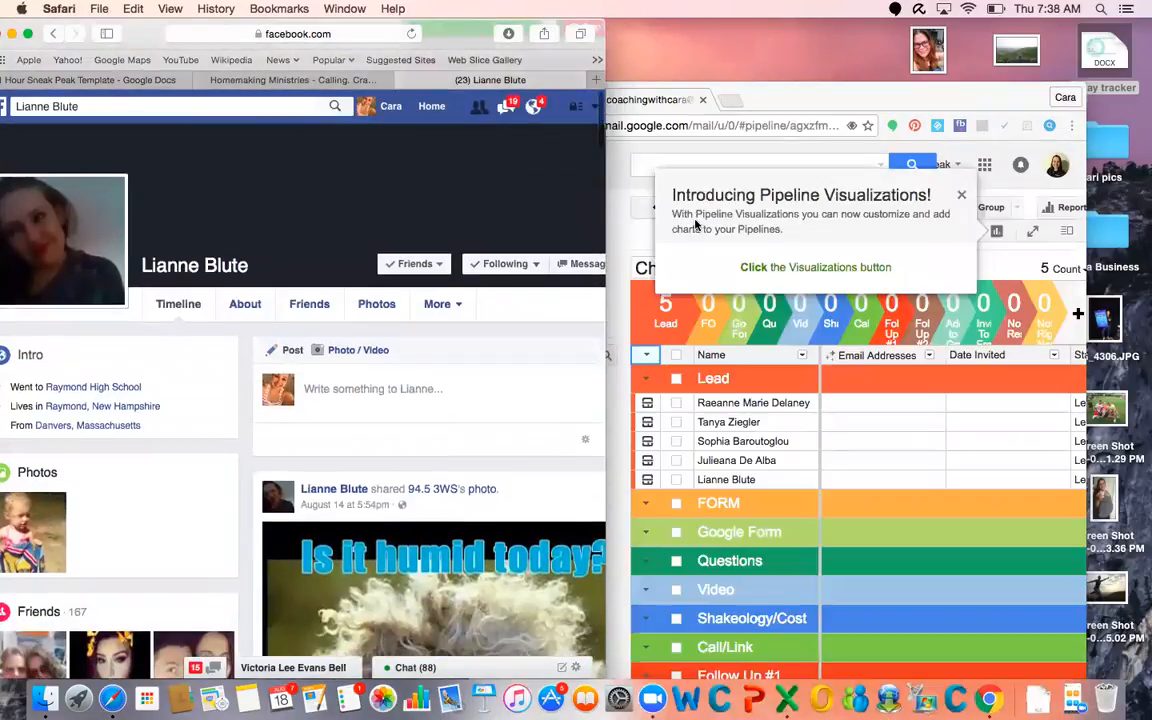
left_click(962, 196)
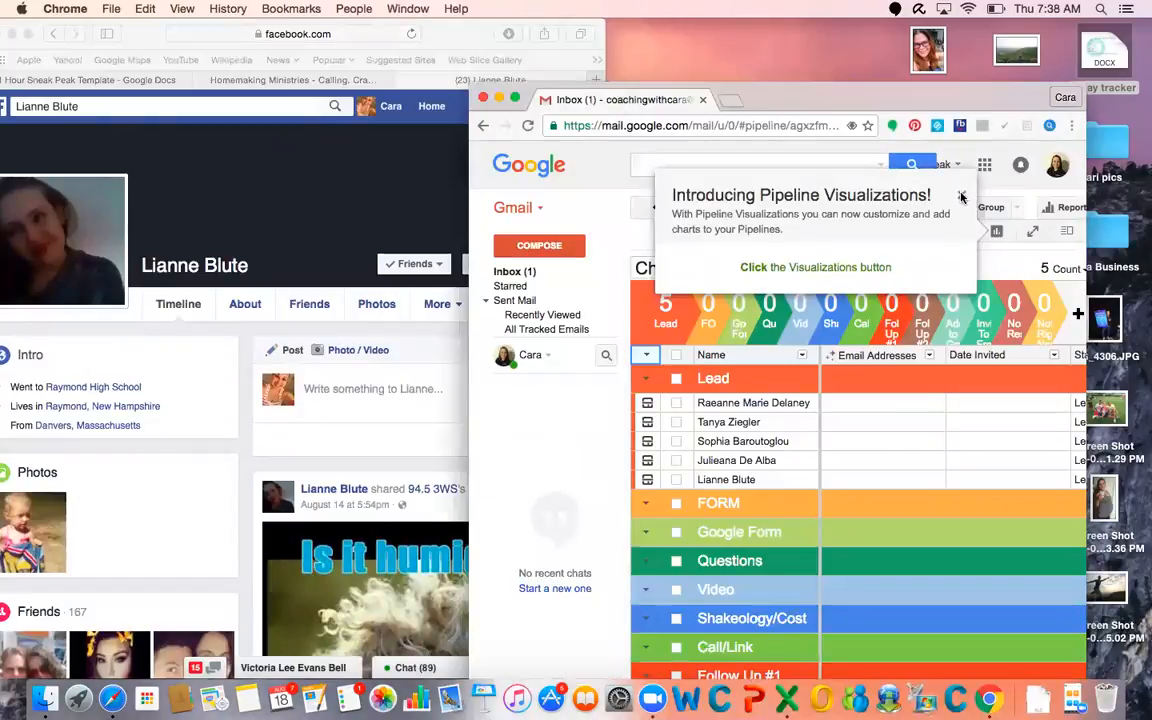
left_click(962, 197)
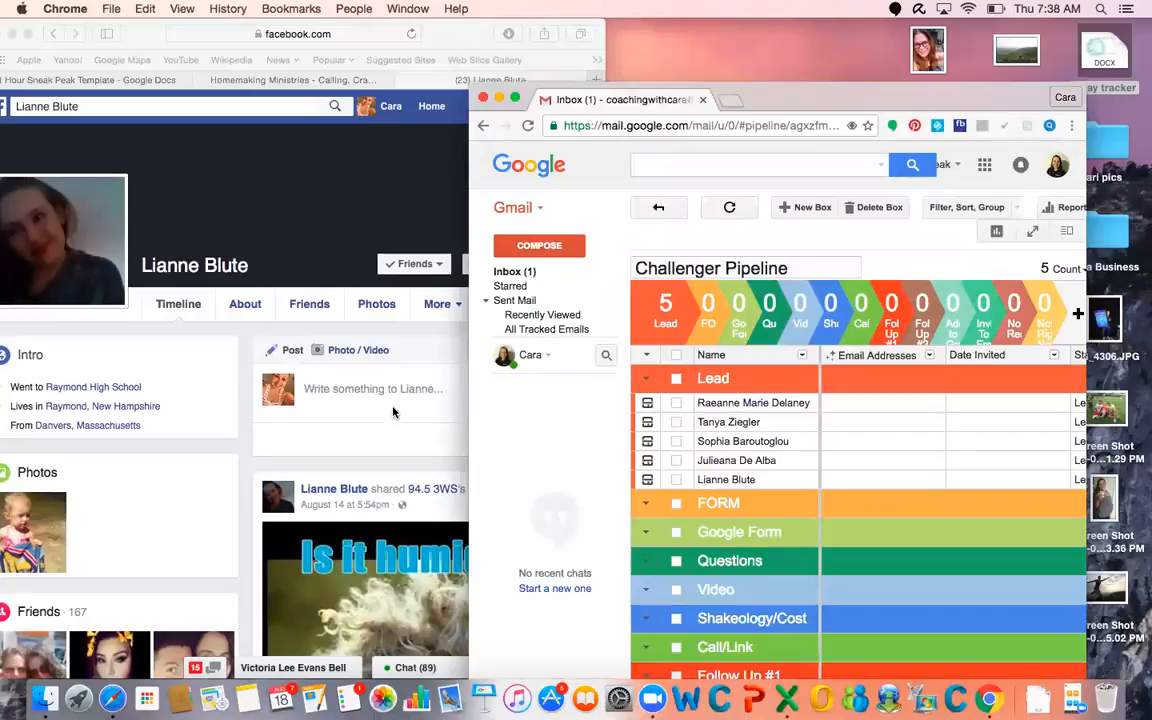
Create a new Facebook friend list named Health Bet from the open lead's profile, adding that lead to it
scroll(393, 411, "down", 5)
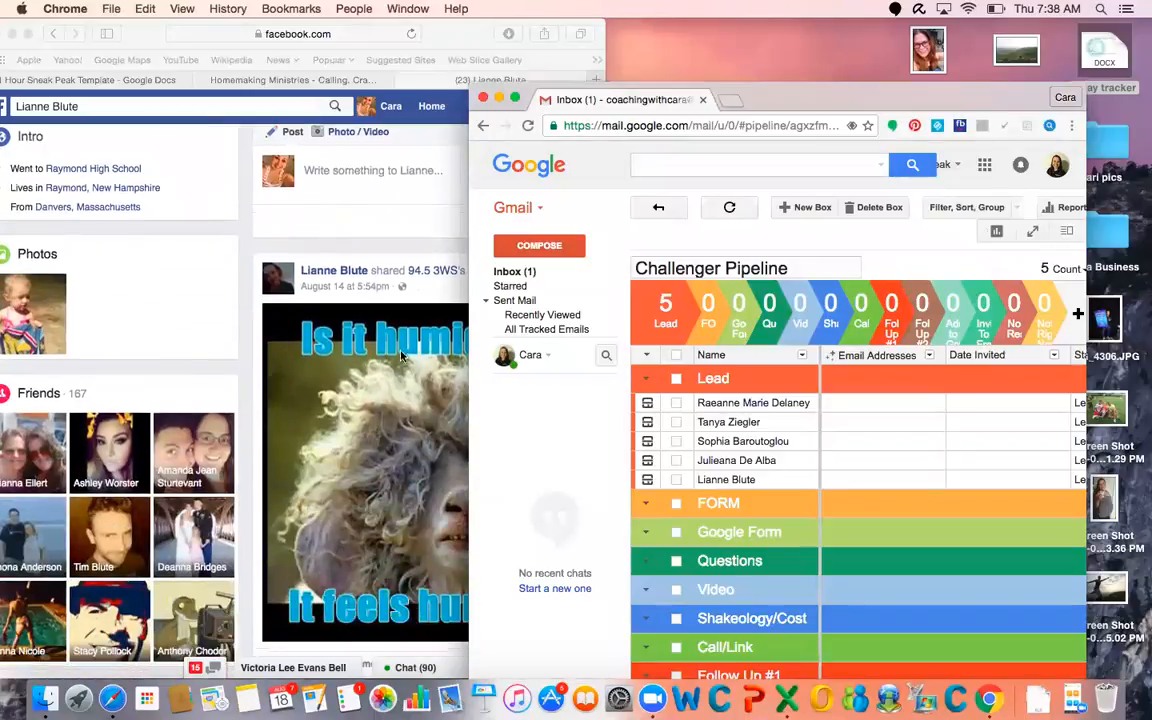
left_click(377, 220)
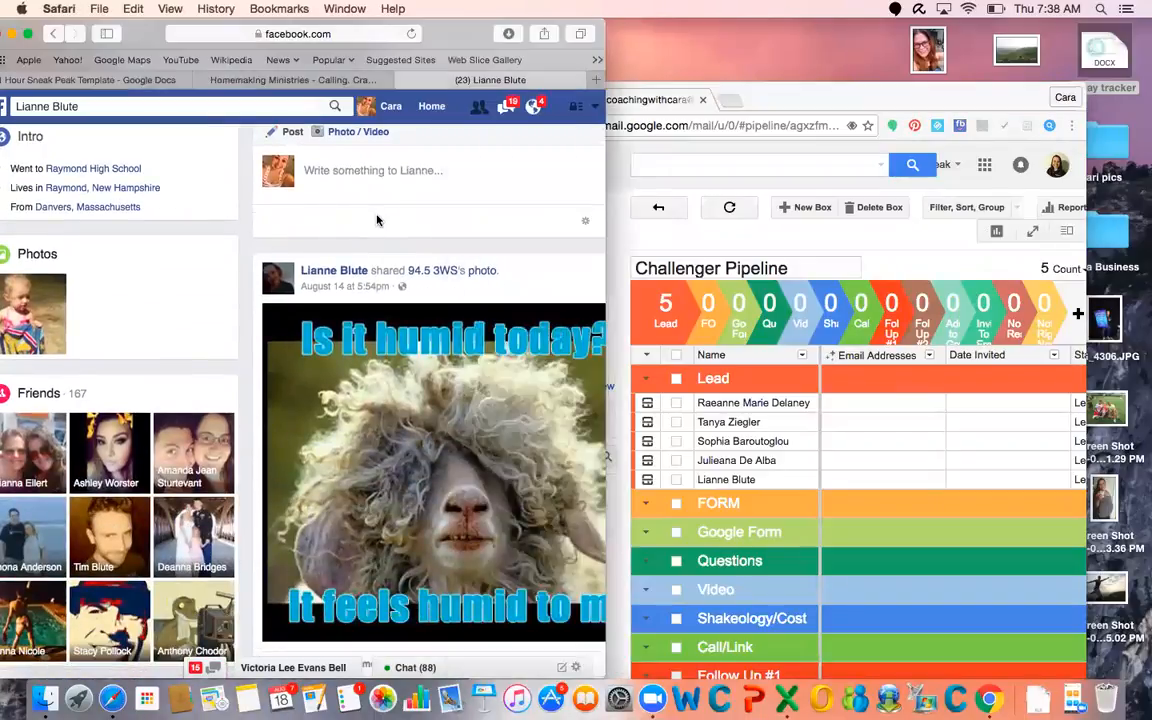
scroll(405, 260, "up", 5)
left_click(423, 271)
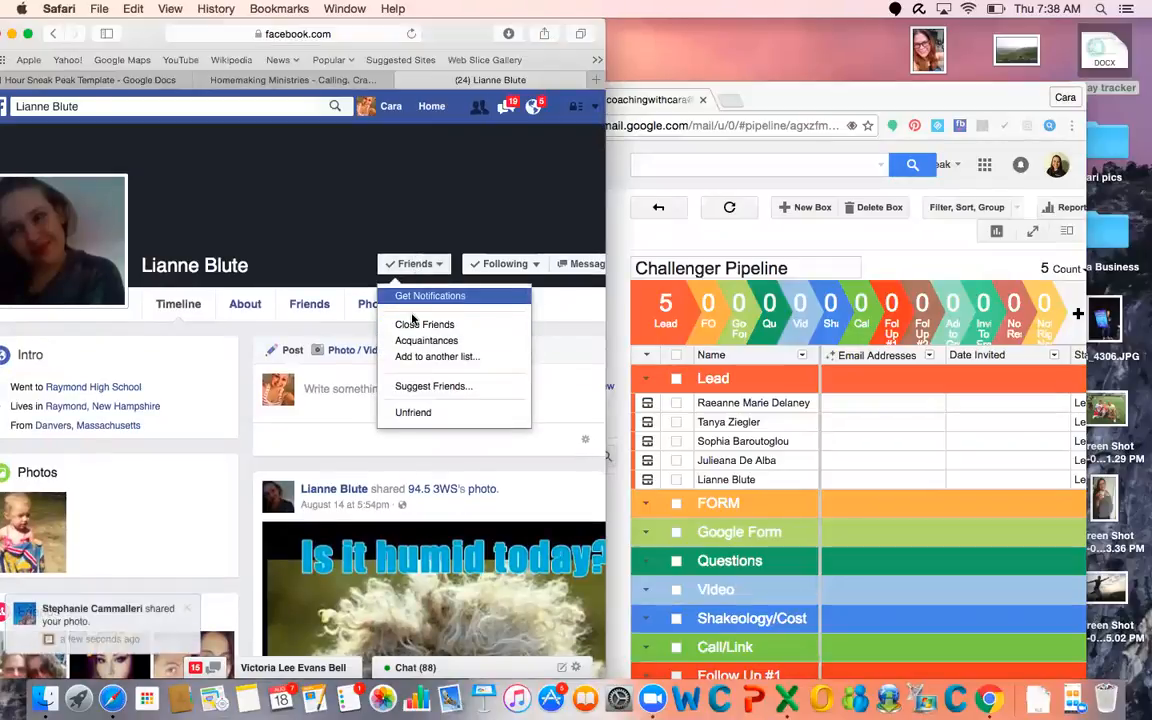
left_click(417, 358)
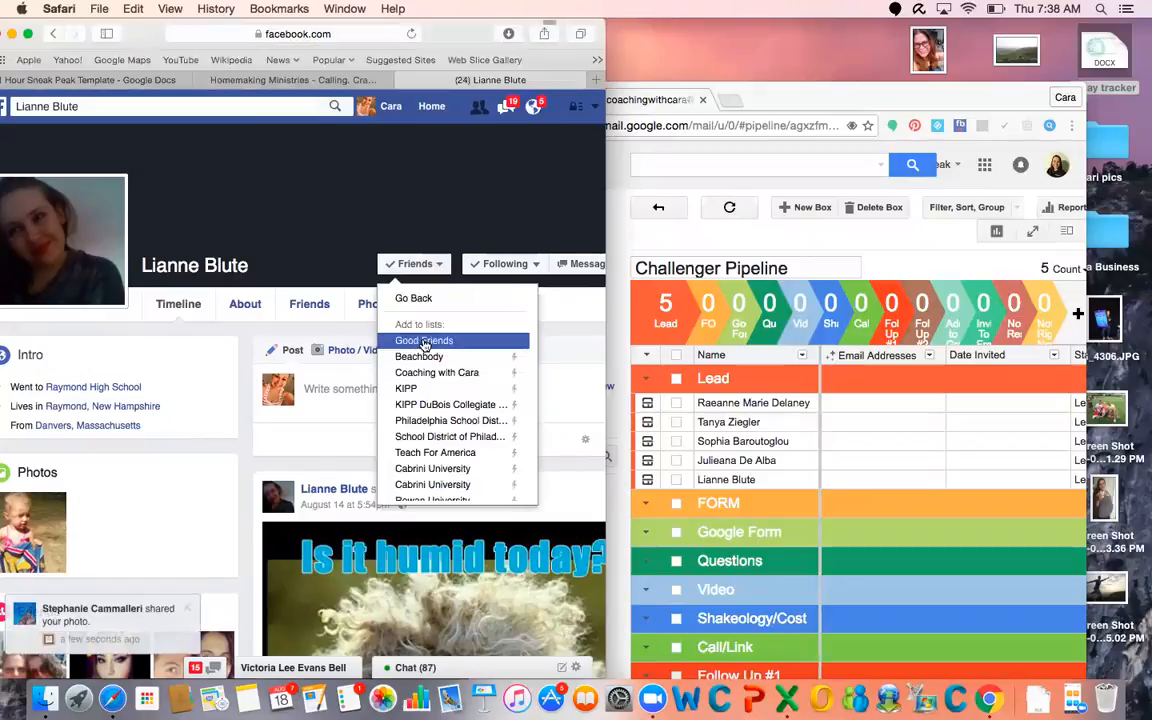
scroll(422, 340, "down", 5)
left_click(416, 489)
type("H")
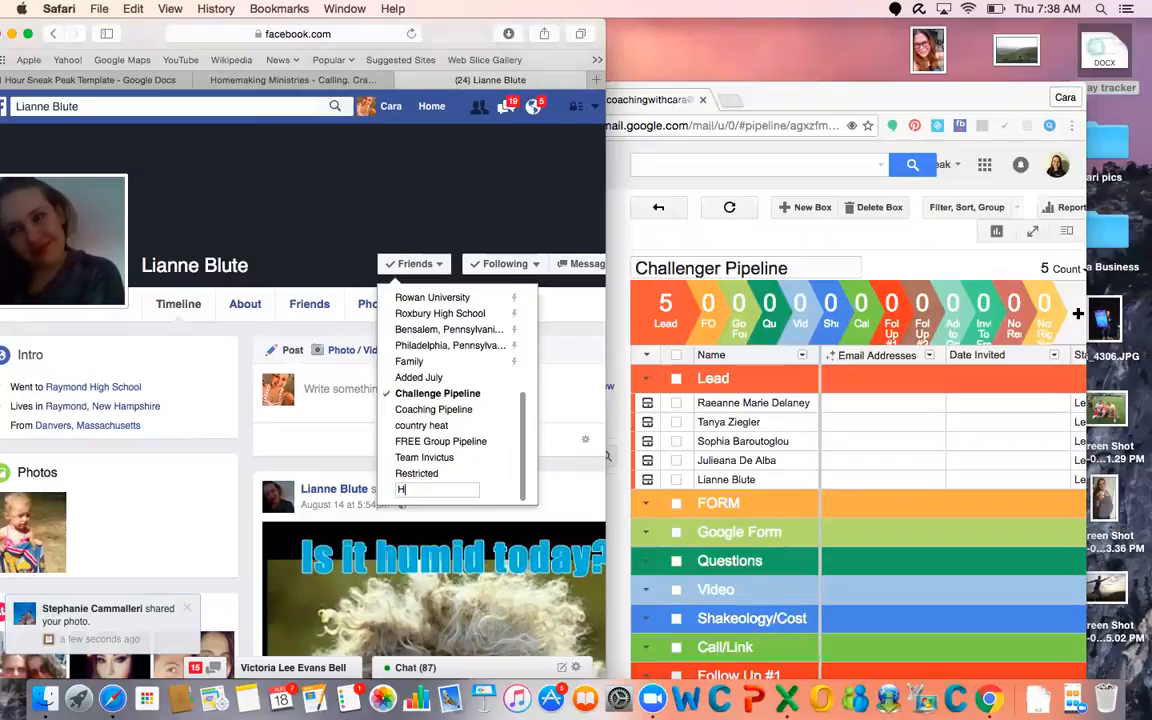
type("ealth Bet")
key("Return")
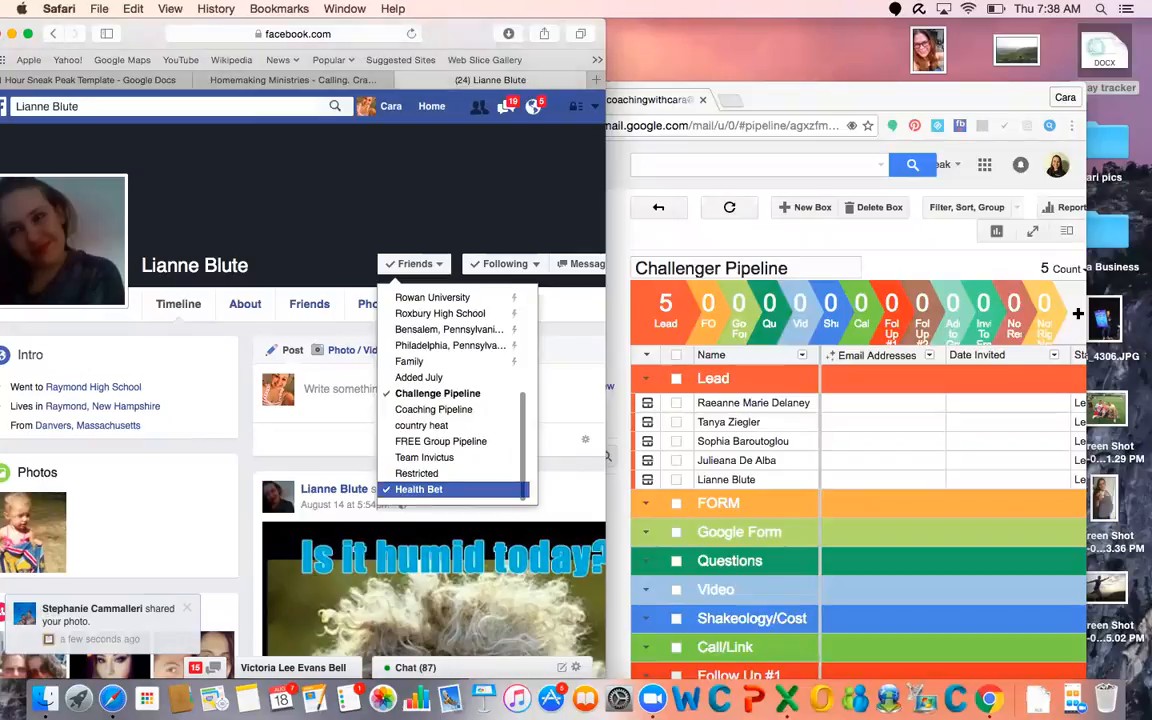
left_click(453, 506)
Reopen the lead's friend-list options and check which lists the lead belongs to
left_click(414, 263)
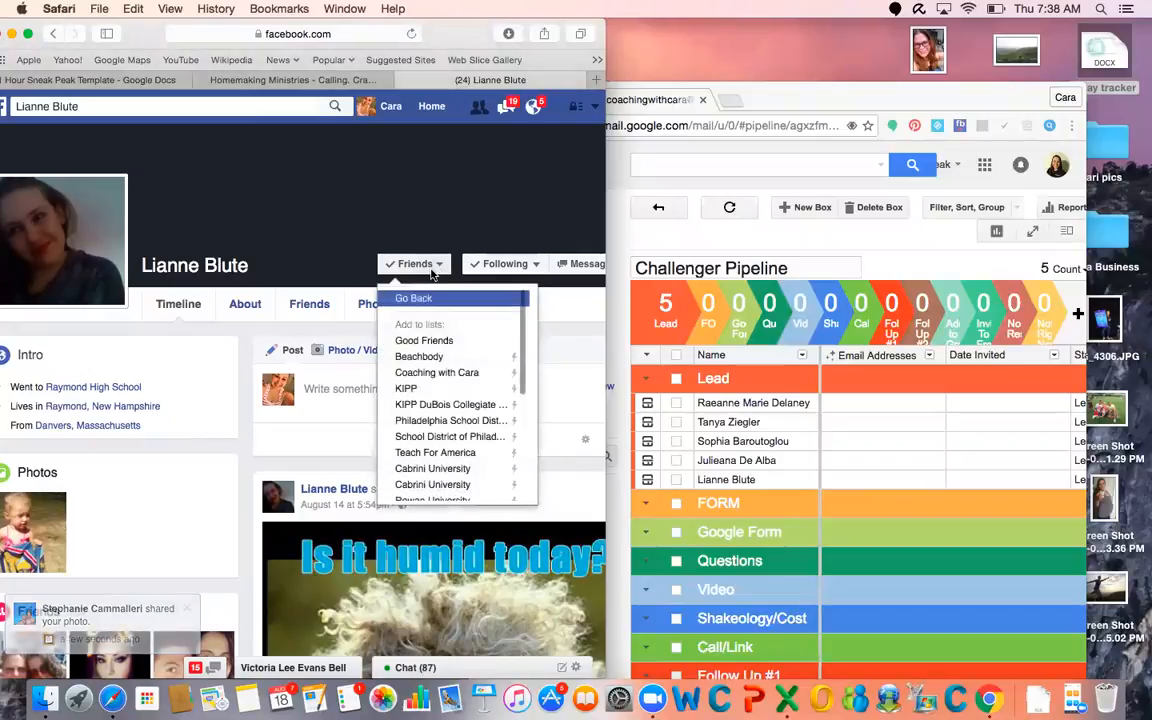
scroll(440, 362, "down", 3)
scroll(440, 362, "down", 8)
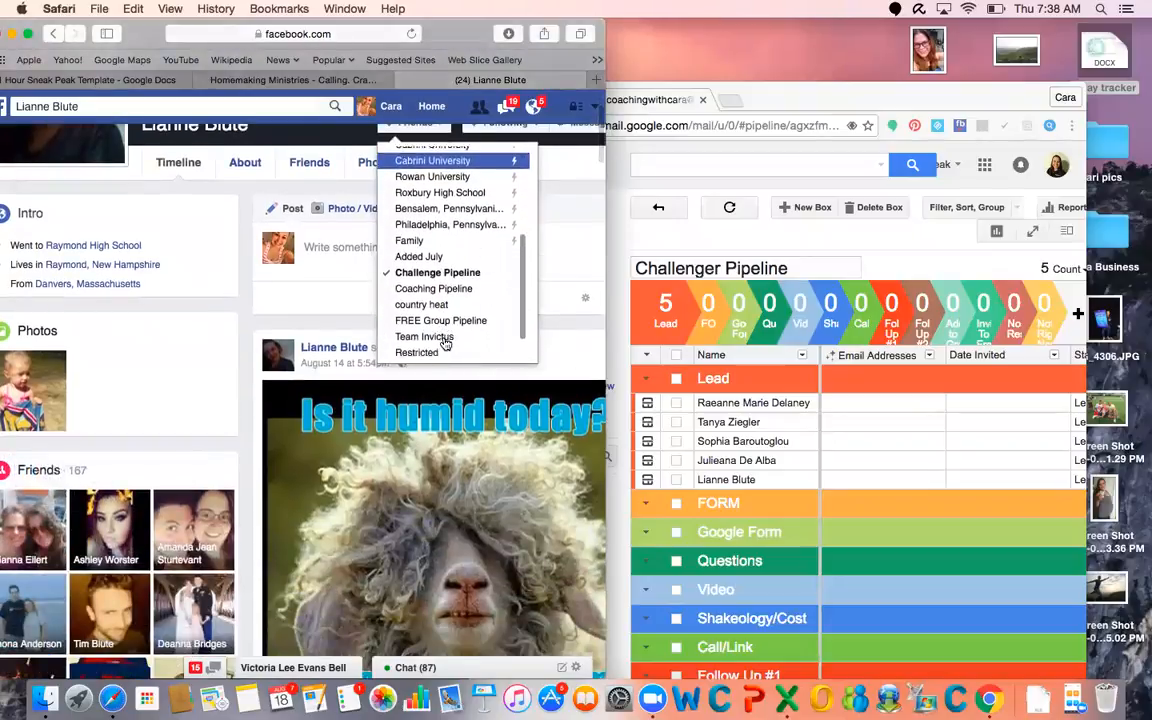
Go to the Facebook home page and open the Health Bet list from the full overview of friend lists
left_click(432, 106)
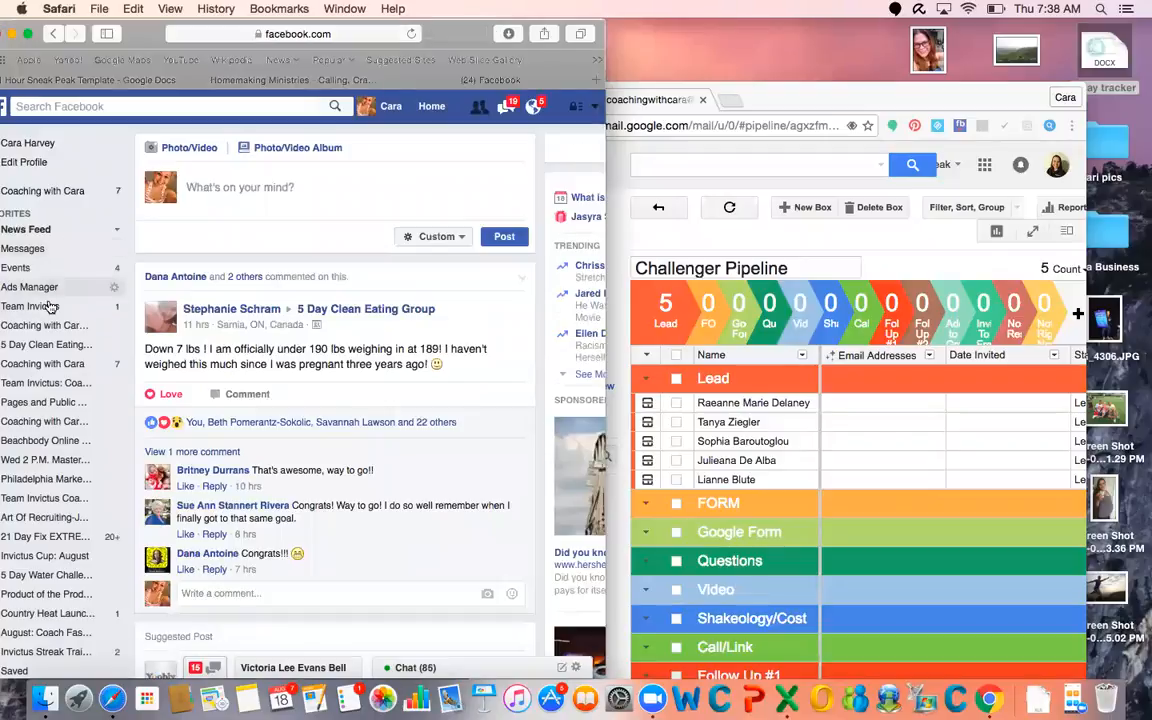
scroll(57, 370, "down", 2)
scroll(58, 369, "down", 2)
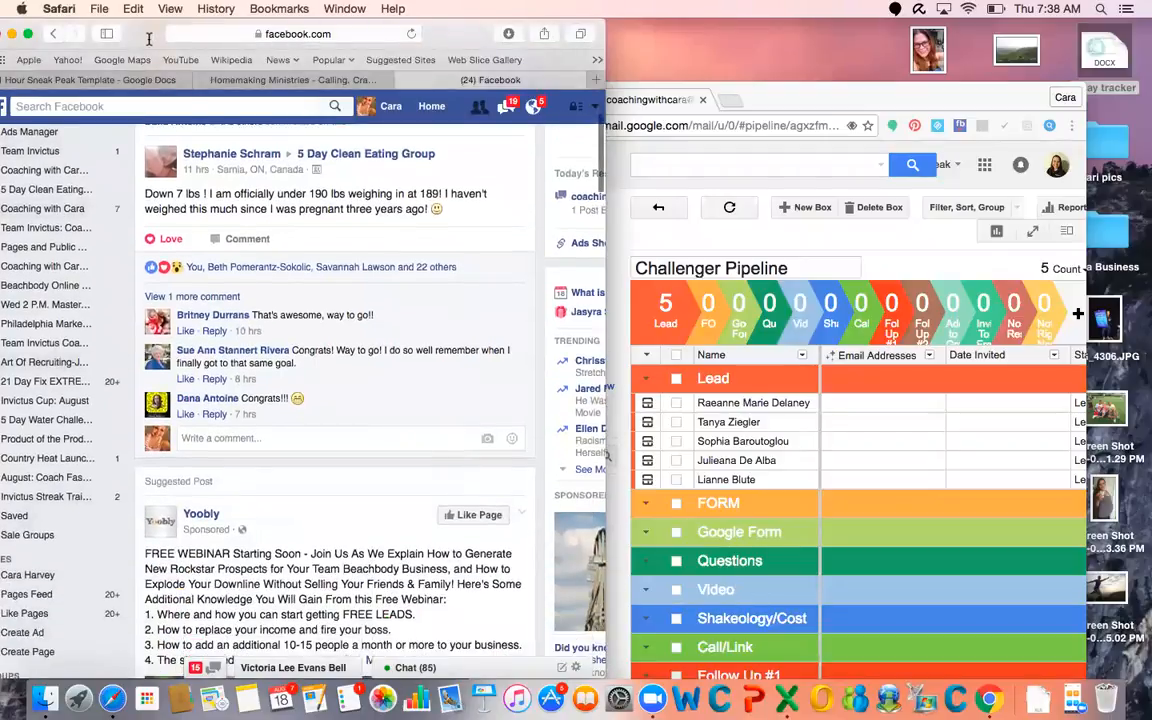
left_click_drag(144, 36, 356, 36)
scroll(207, 342, "down", 6)
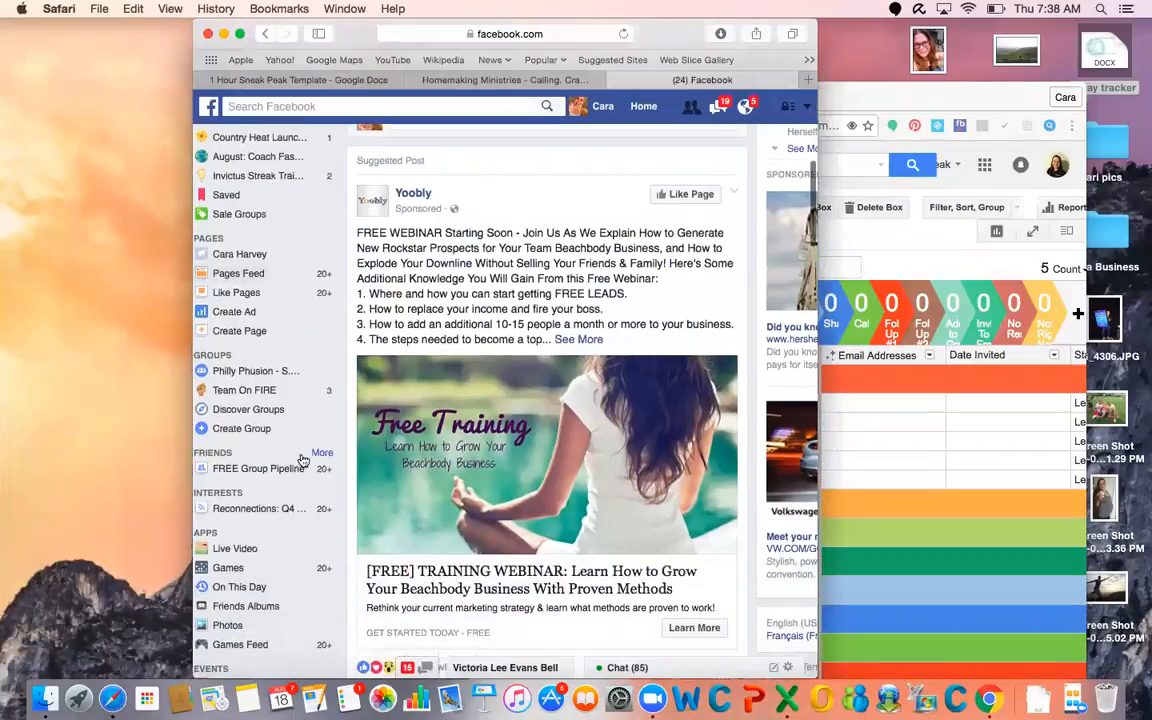
left_click(322, 453)
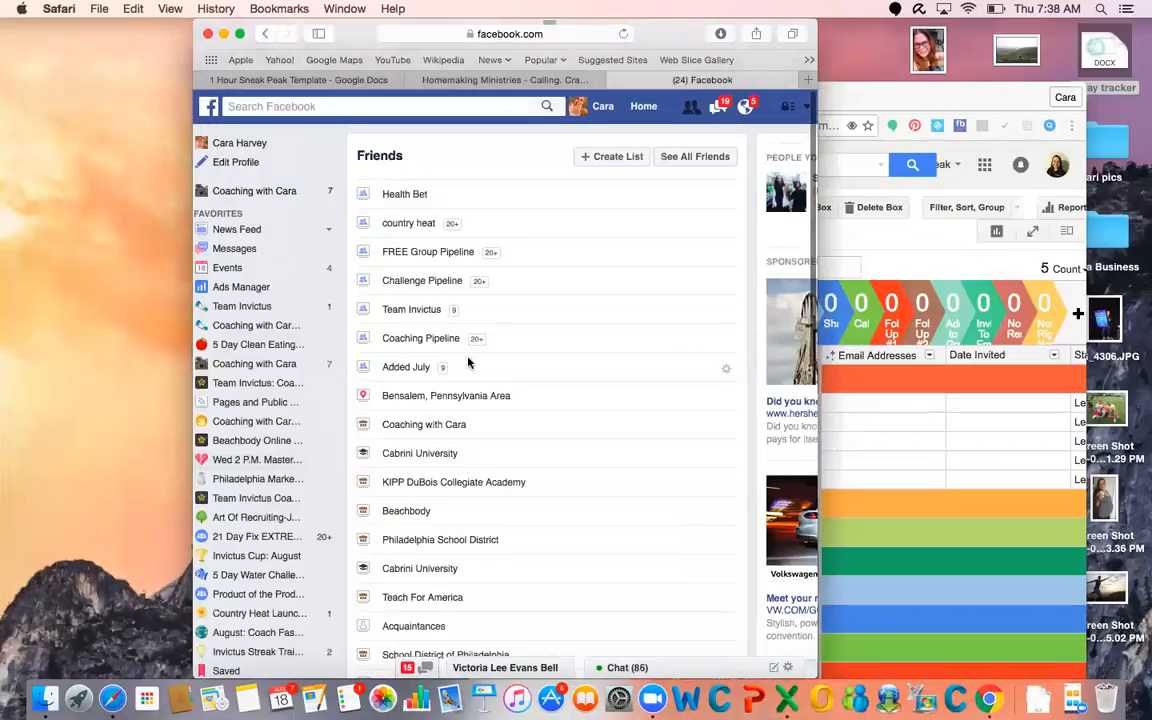
left_click(405, 195)
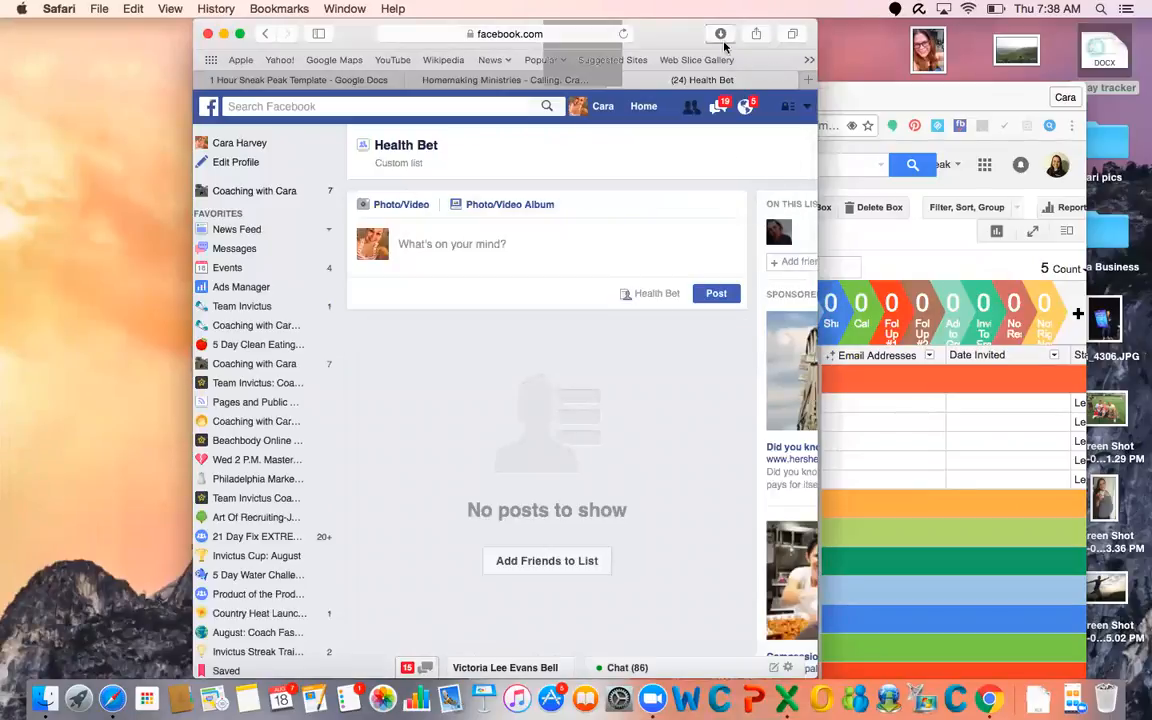
Arrange the windows side by side, widening the Health Bet page and moving the pipeline window beside it
left_click_drag(649, 47, 415, 55)
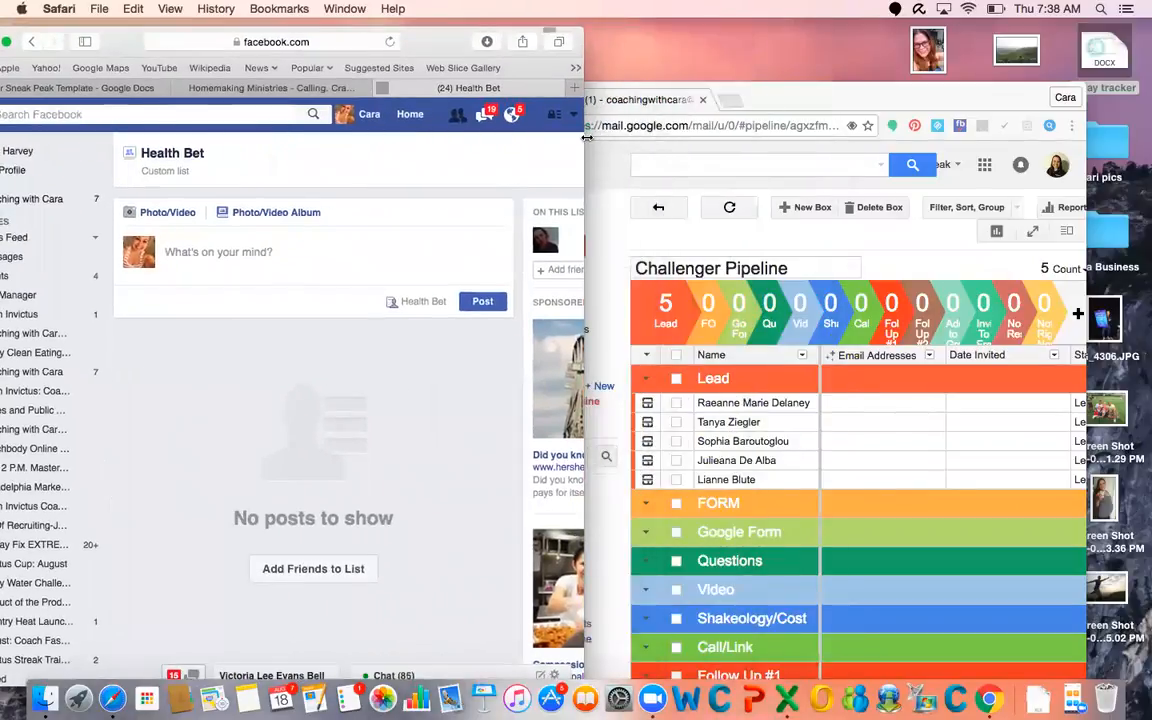
left_click_drag(583, 168, 760, 169)
left_click_drag(816, 96, 1098, 20)
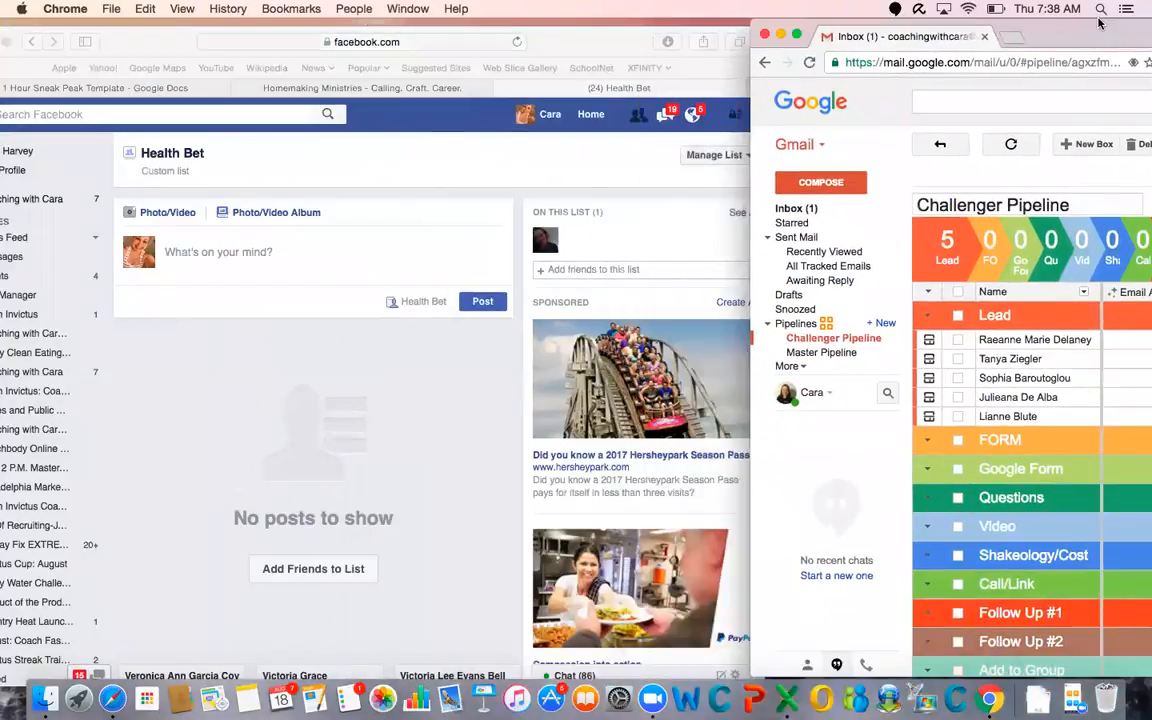
Add the other four leads from the Challenger Pipeline to the Health Bet friend list
left_click(612, 268)
type("tanya")
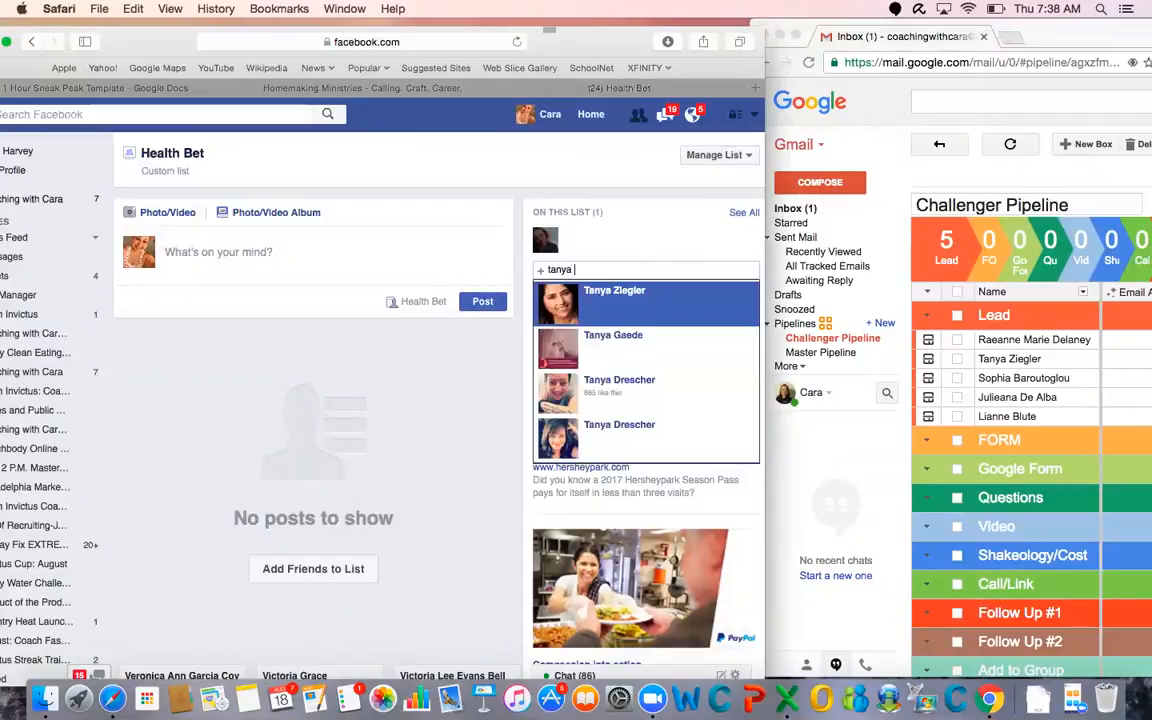
key("Return")
type("sophi")
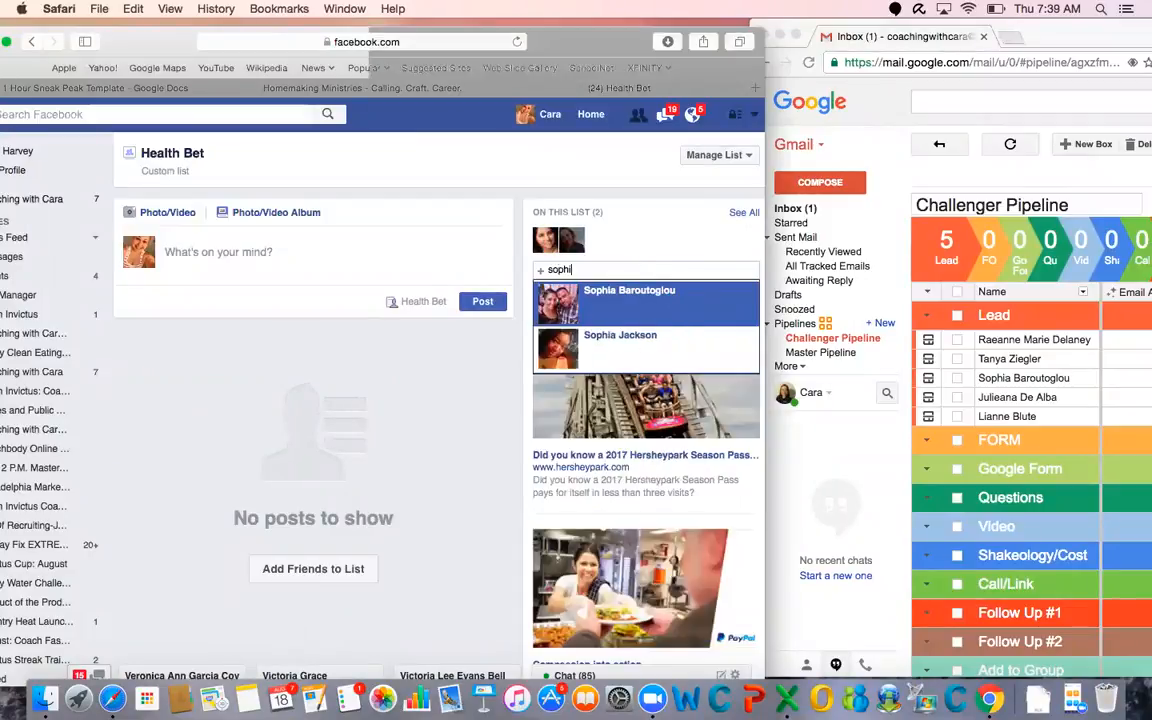
key("Return")
type("juliea")
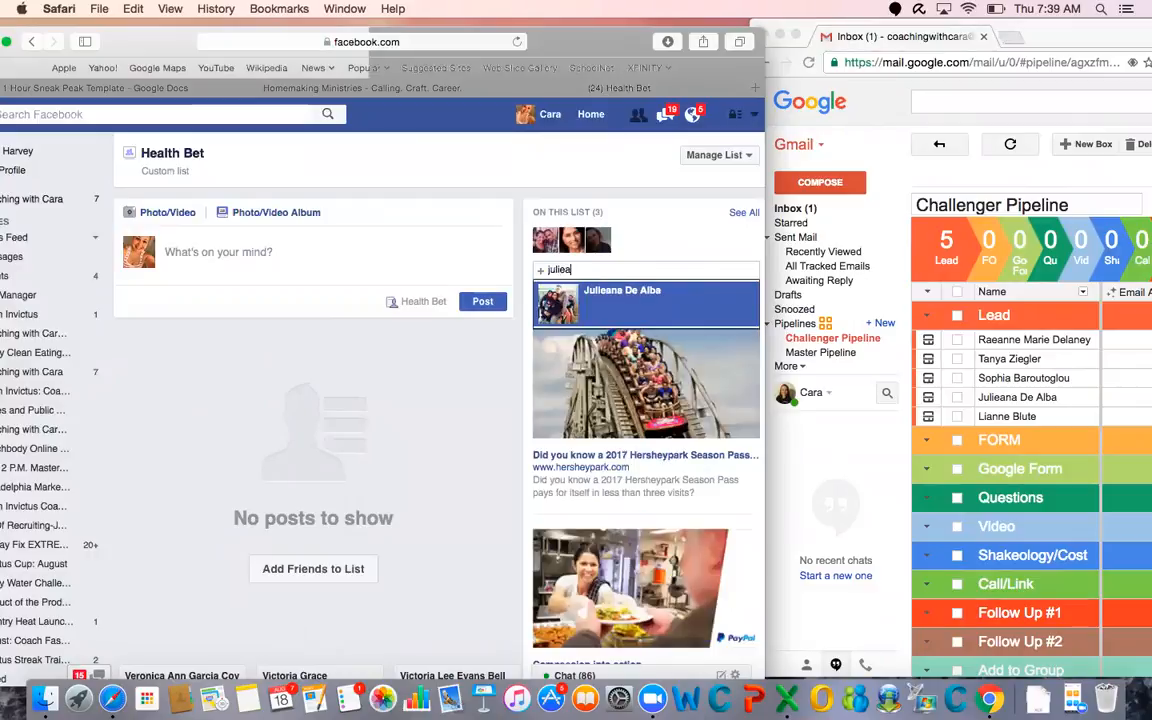
key("Return")
type("rae")
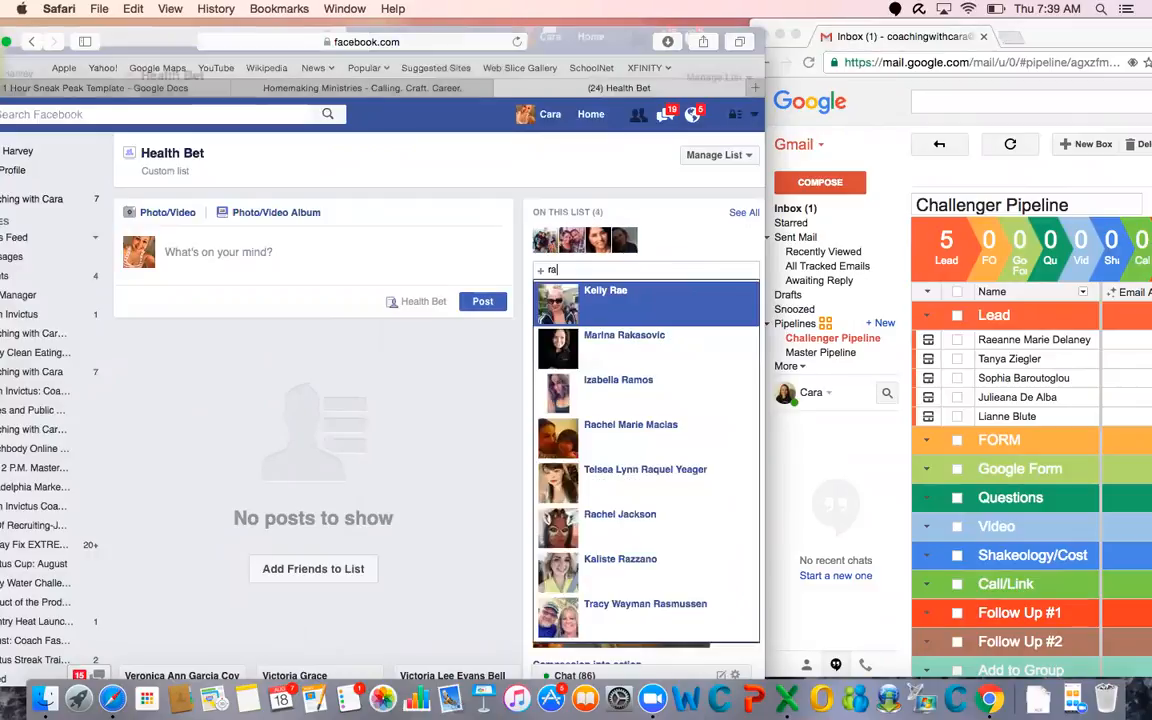
key("Down")
key("Return")
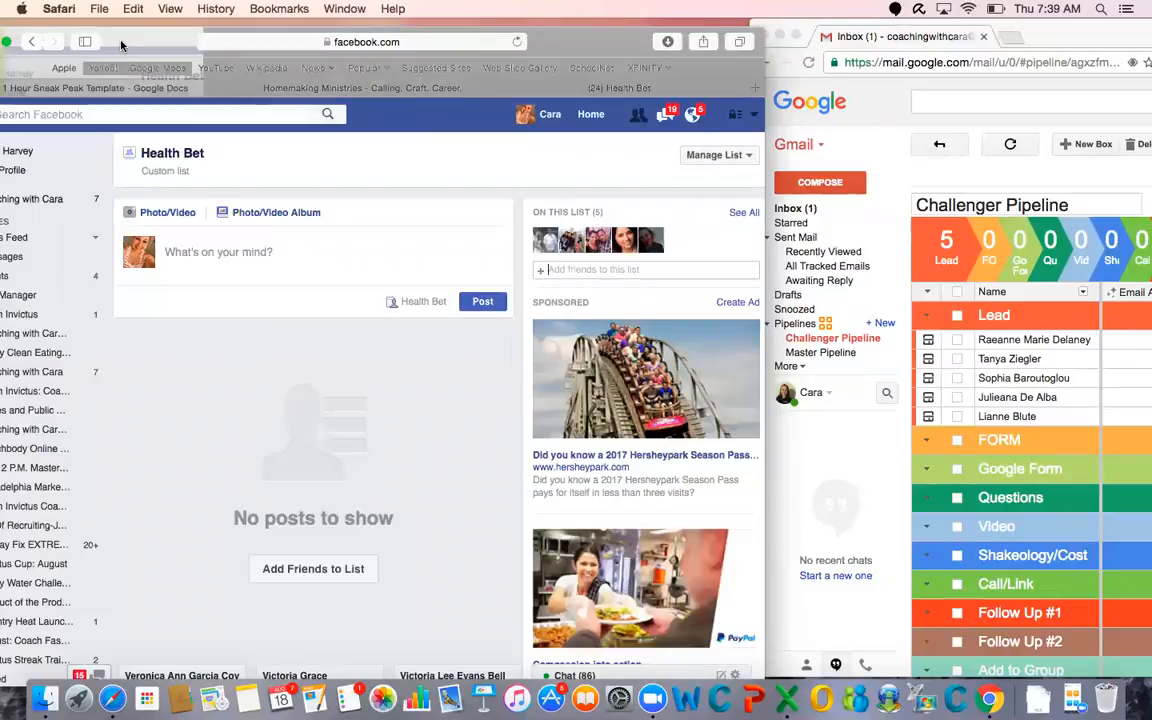
Reposition the Facebook window so its whole sidebar is visible and open the FREE Group Pipeline friend list
left_click_drag(120, 43, 155, 133)
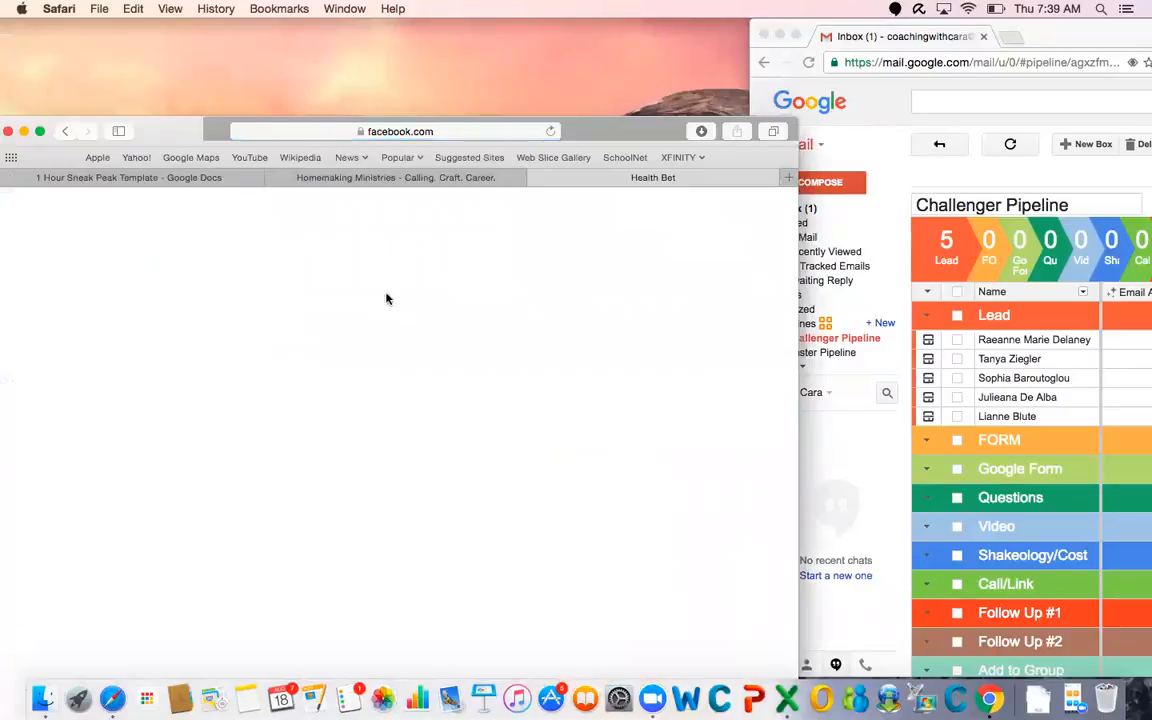
scroll(408, 448, "down", 5)
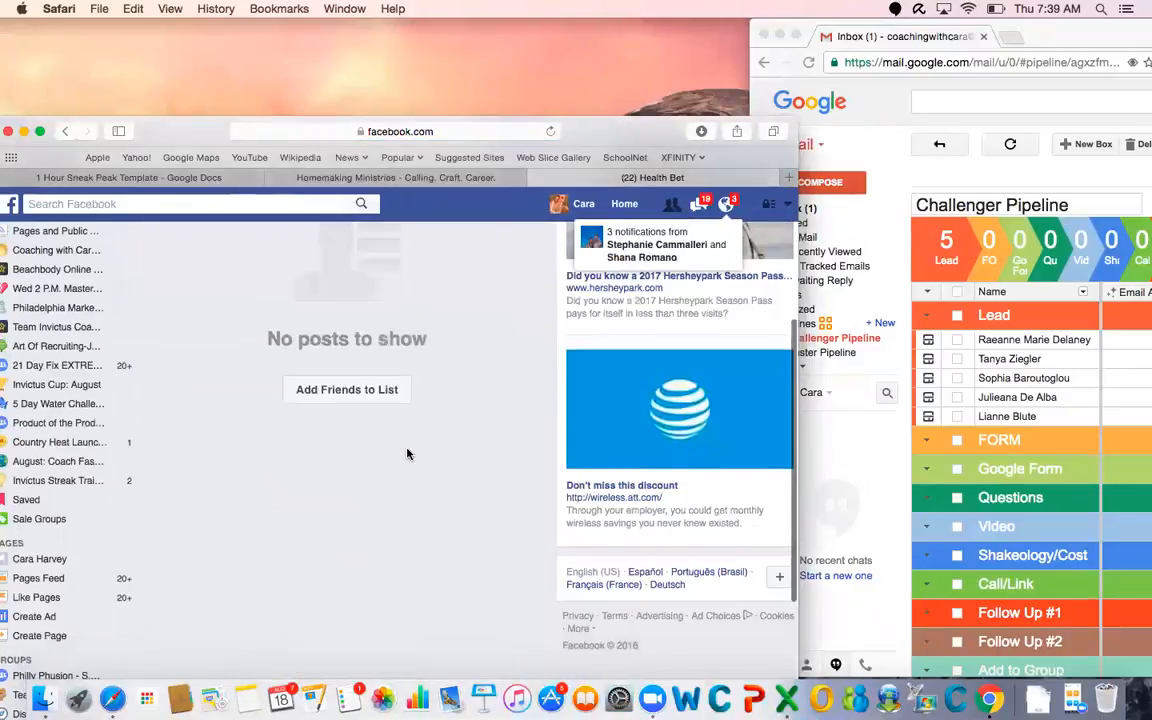
scroll(408, 448, "up", 5)
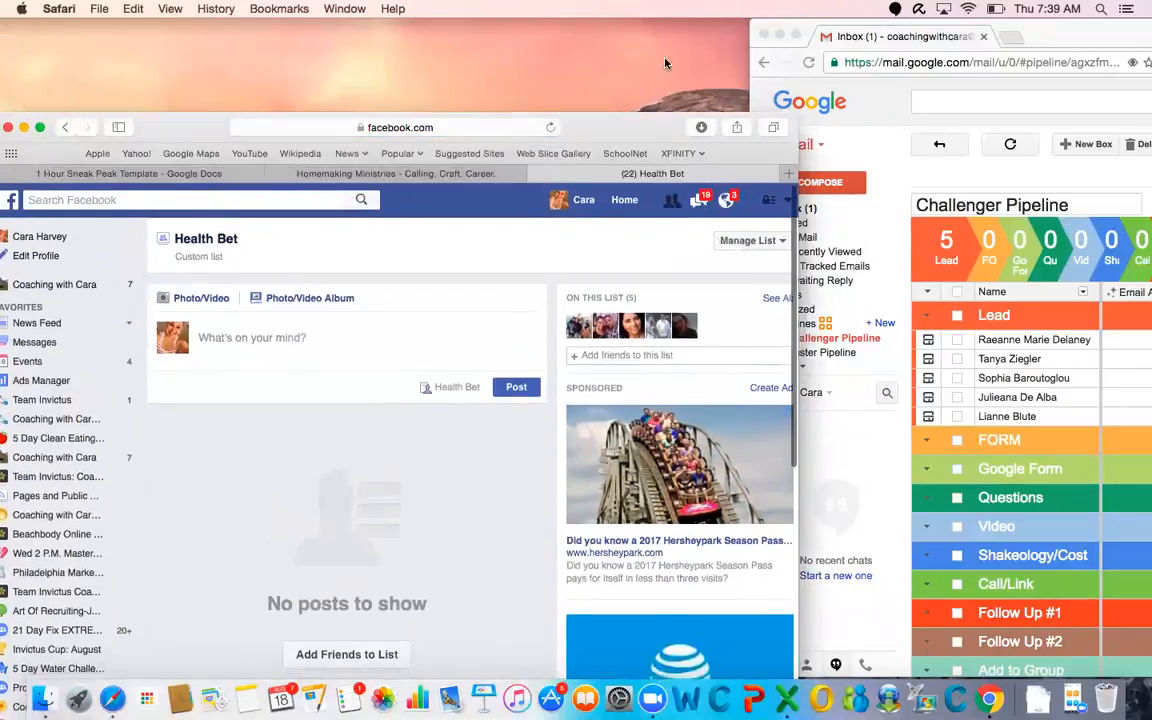
left_click_drag(597, 125, 609, 32)
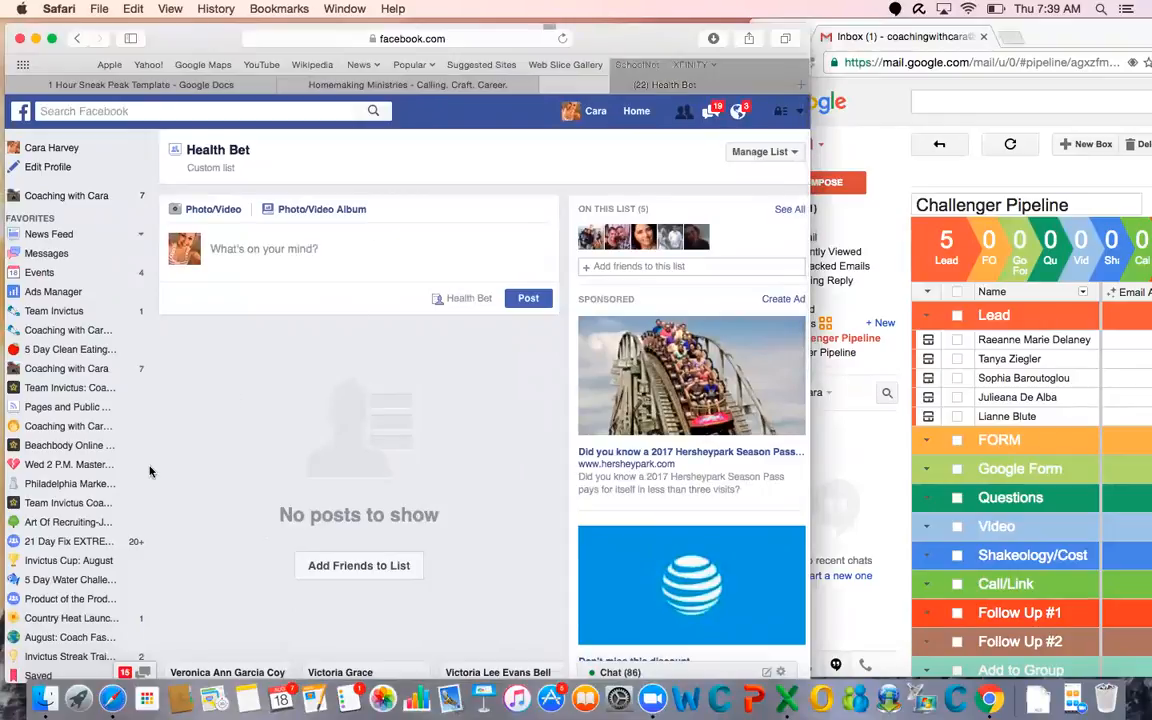
scroll(150, 471, "down", 8)
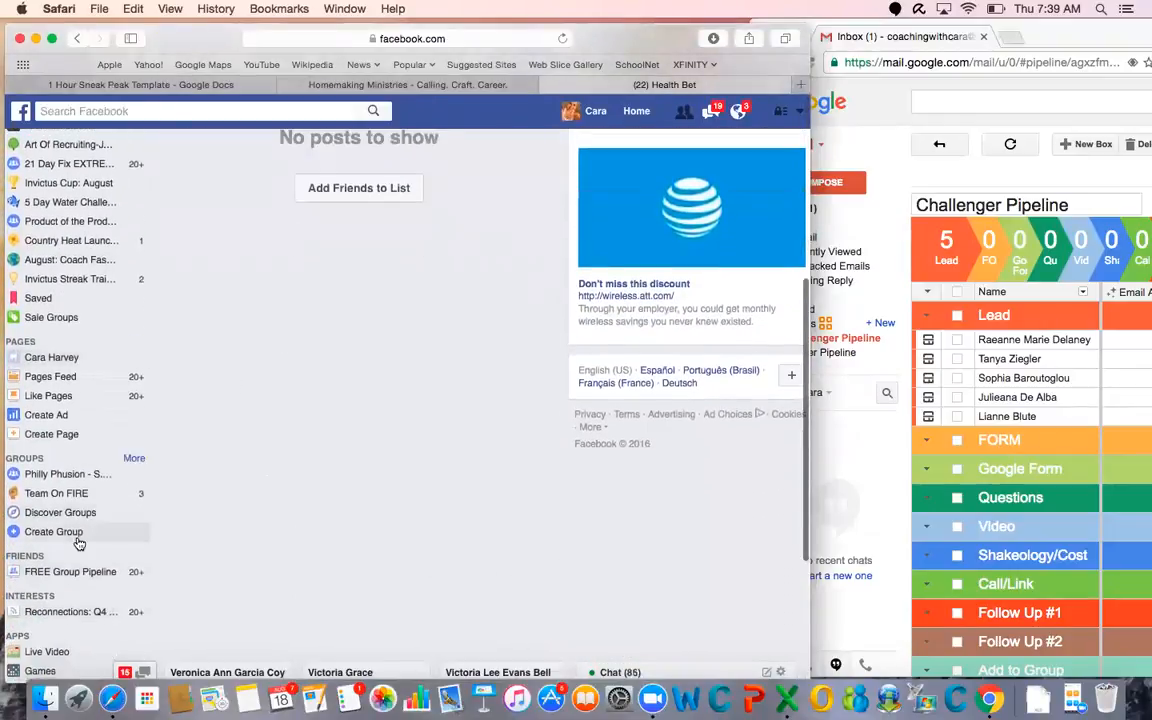
left_click(75, 571)
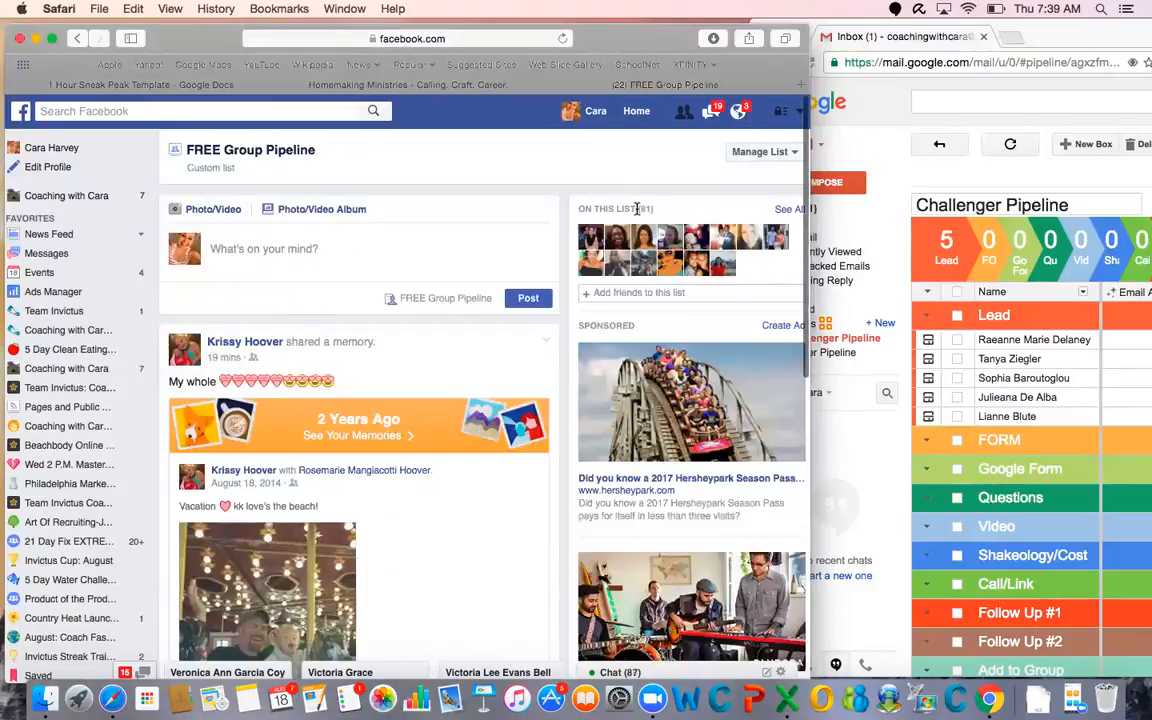
Like the shared memory post at the start of the FREE Group Pipeline feed
scroll(300, 450, "down", 5)
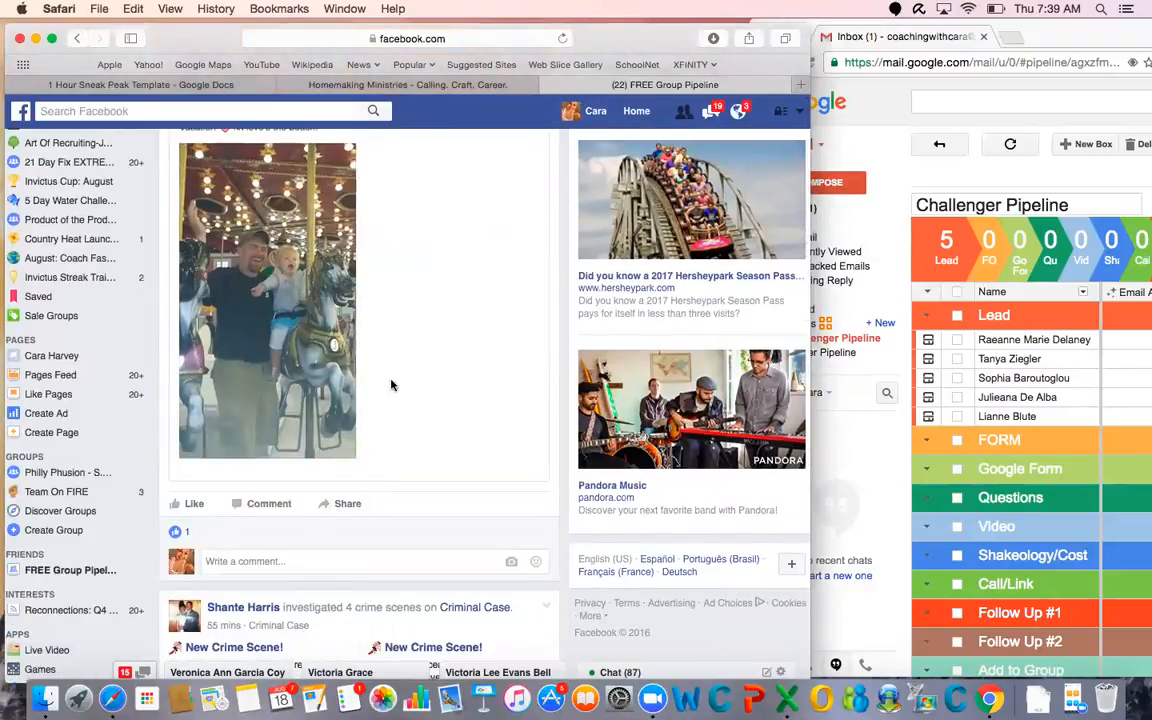
left_click(194, 504)
scroll(200, 514, "down", 4)
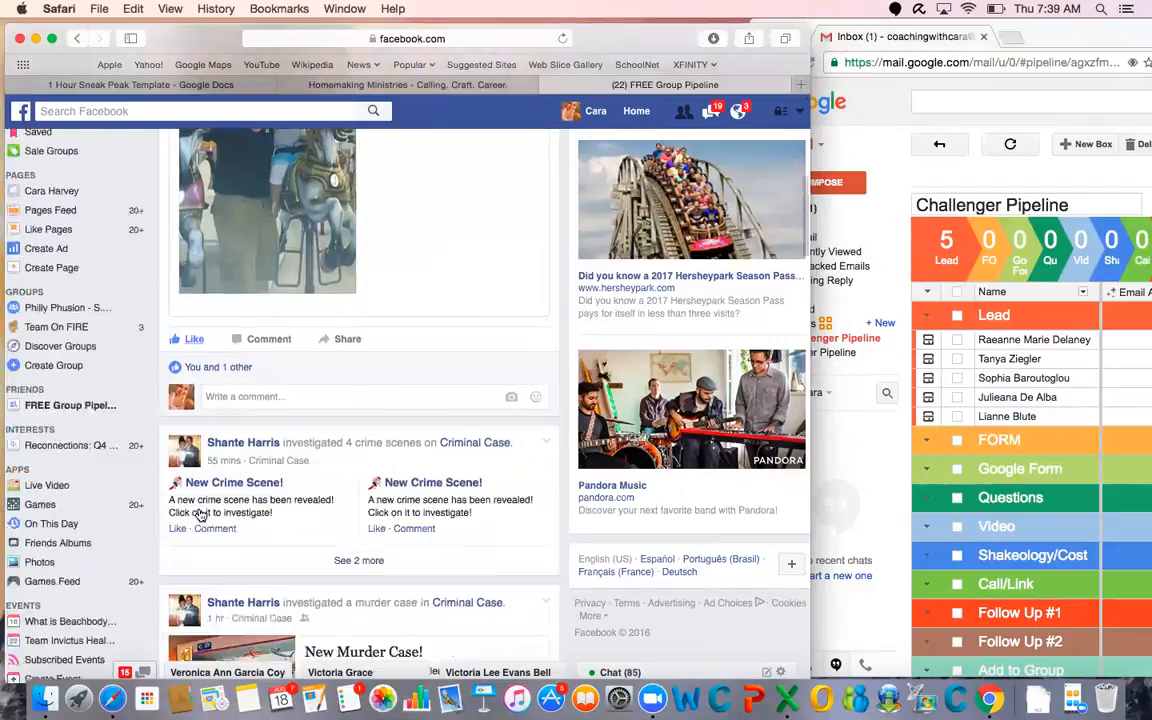
Find the birthday post in the list's feed and post "Happy Birthday!" on that friend's timeline
scroll(200, 514, "down", 10)
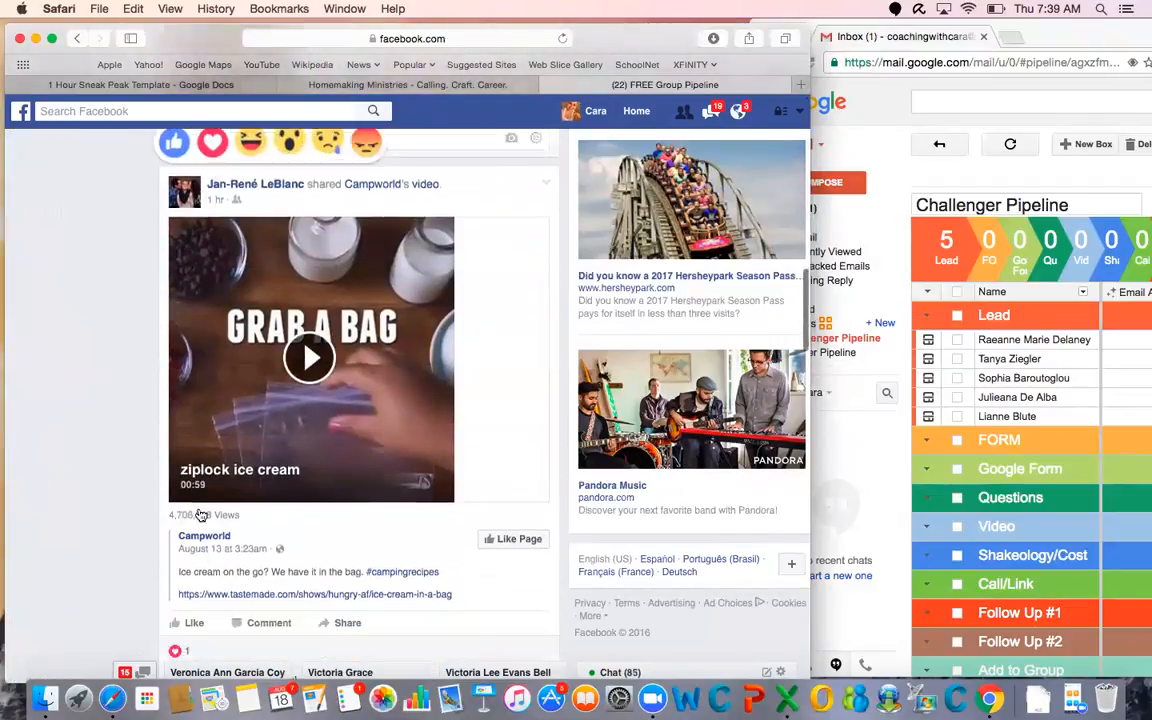
scroll(200, 512, "down", 5)
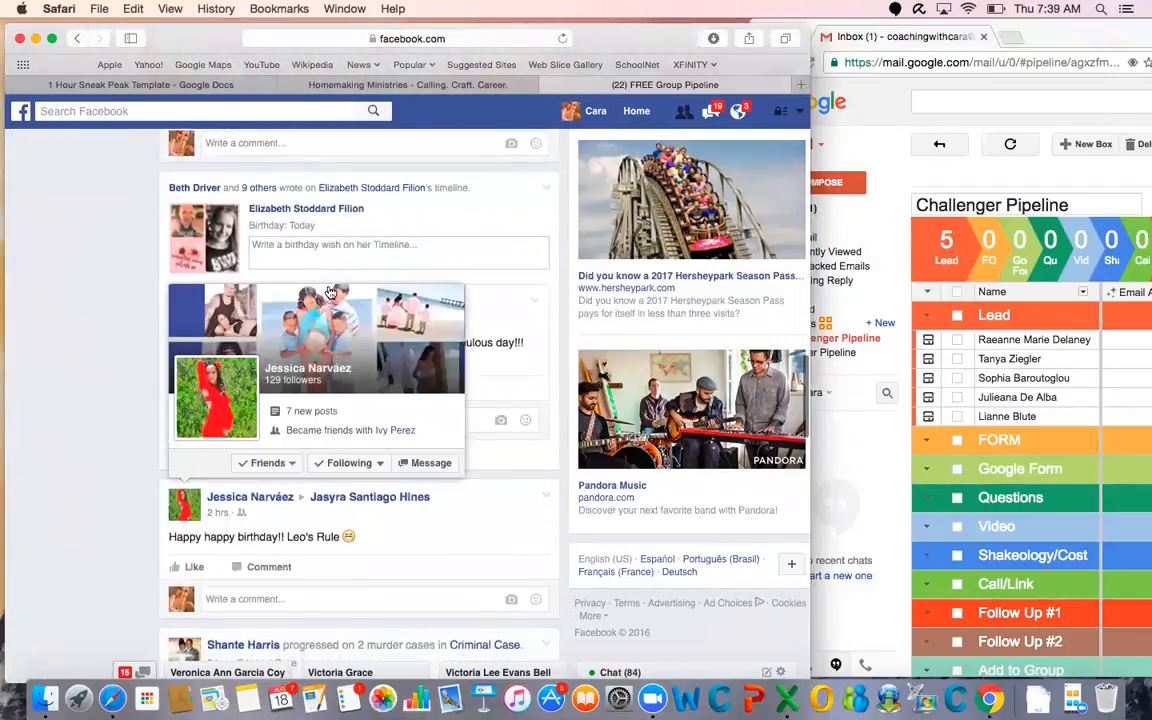
left_click(321, 247)
type("Happy Birthday!")
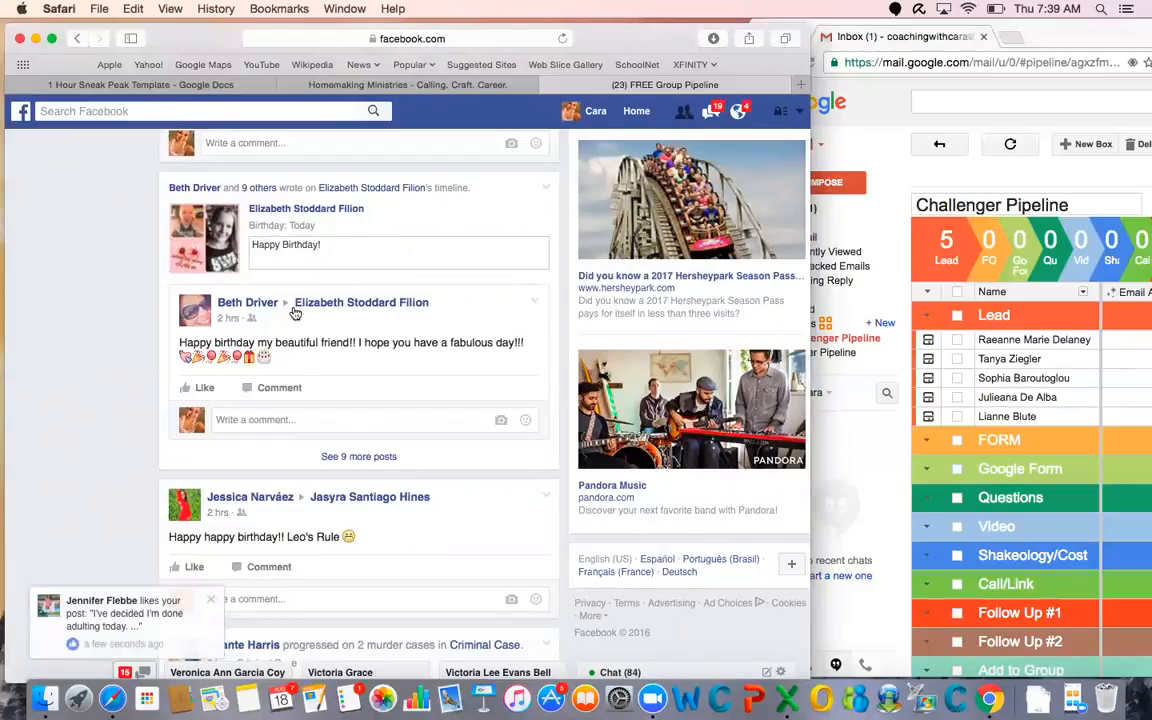
key("Return")
Continue through older posts in the FREE Group Pipeline feed and like the inspirational posts by list members
scroll(290, 270, "down", 5)
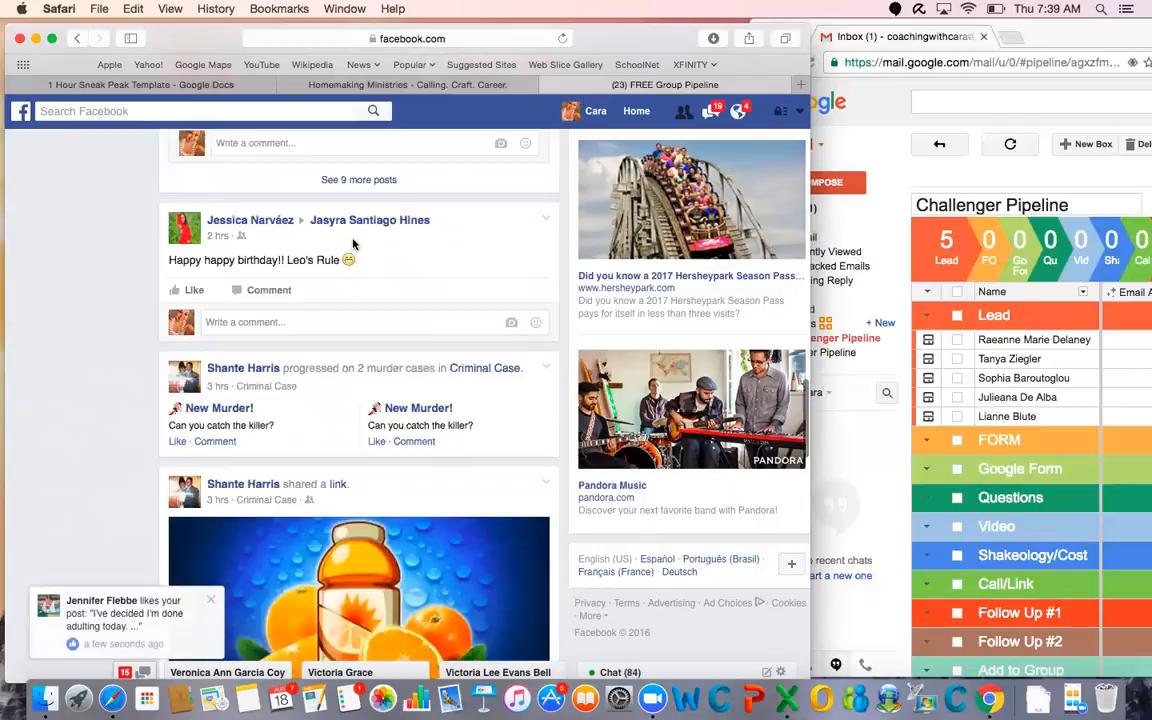
scroll(228, 292, "down", 5)
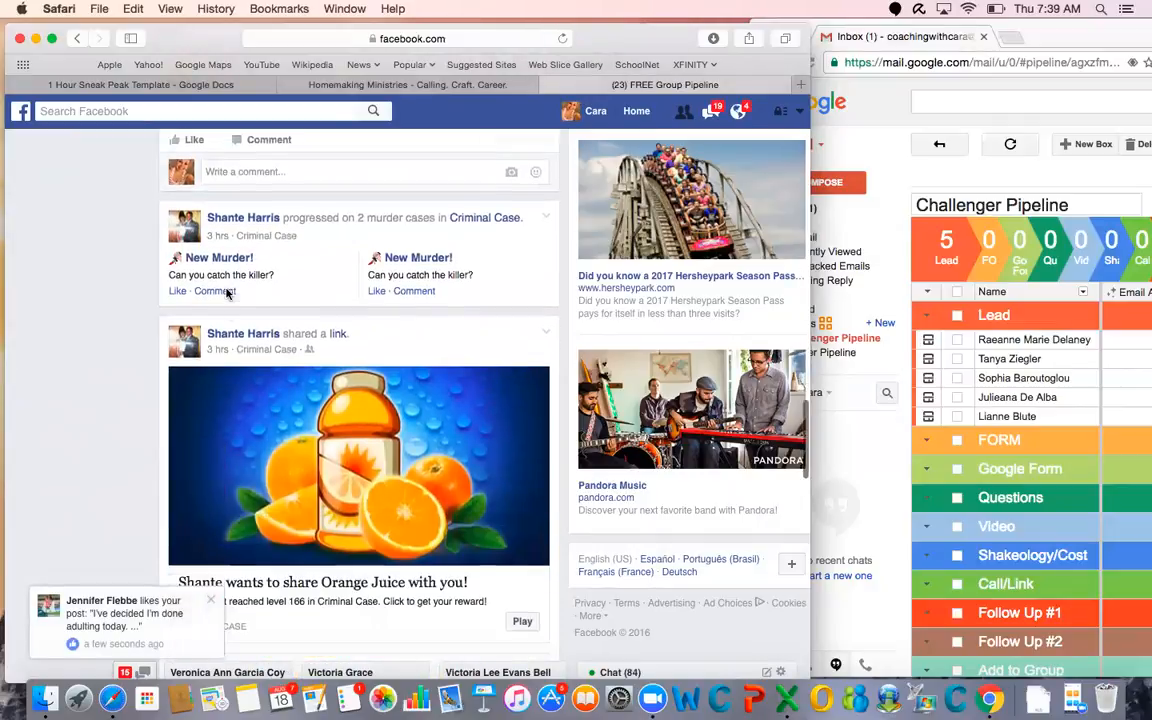
scroll(298, 445, "down", 10)
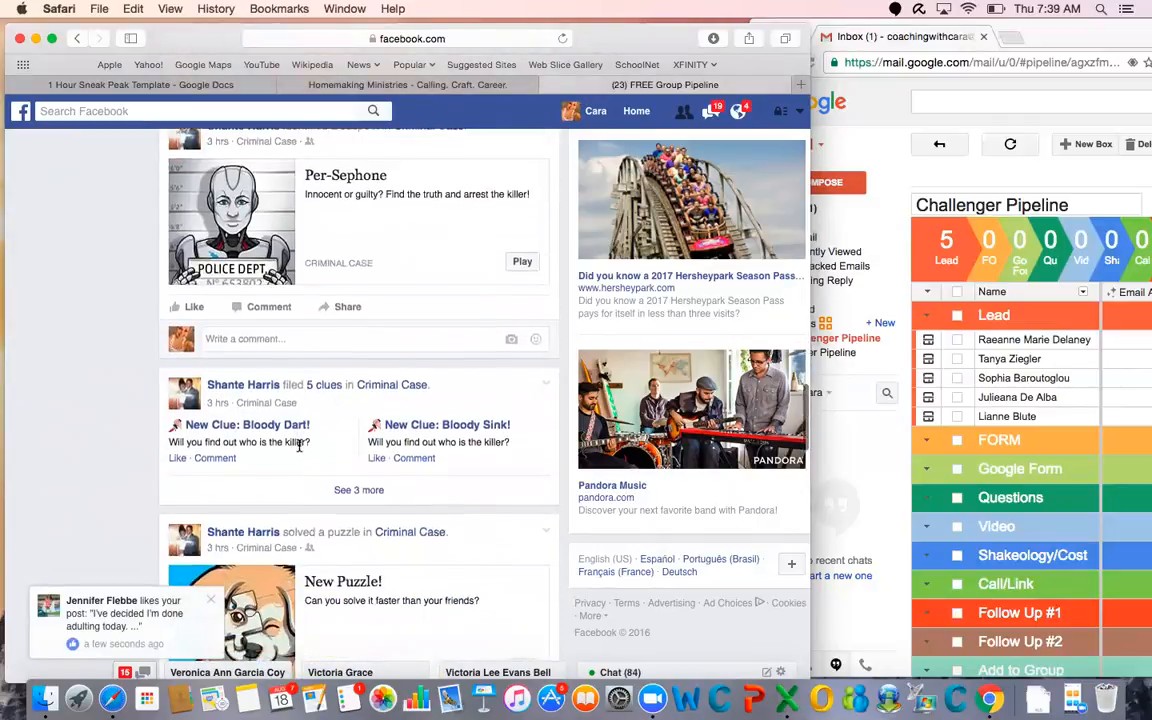
scroll(369, 607, "down", 4)
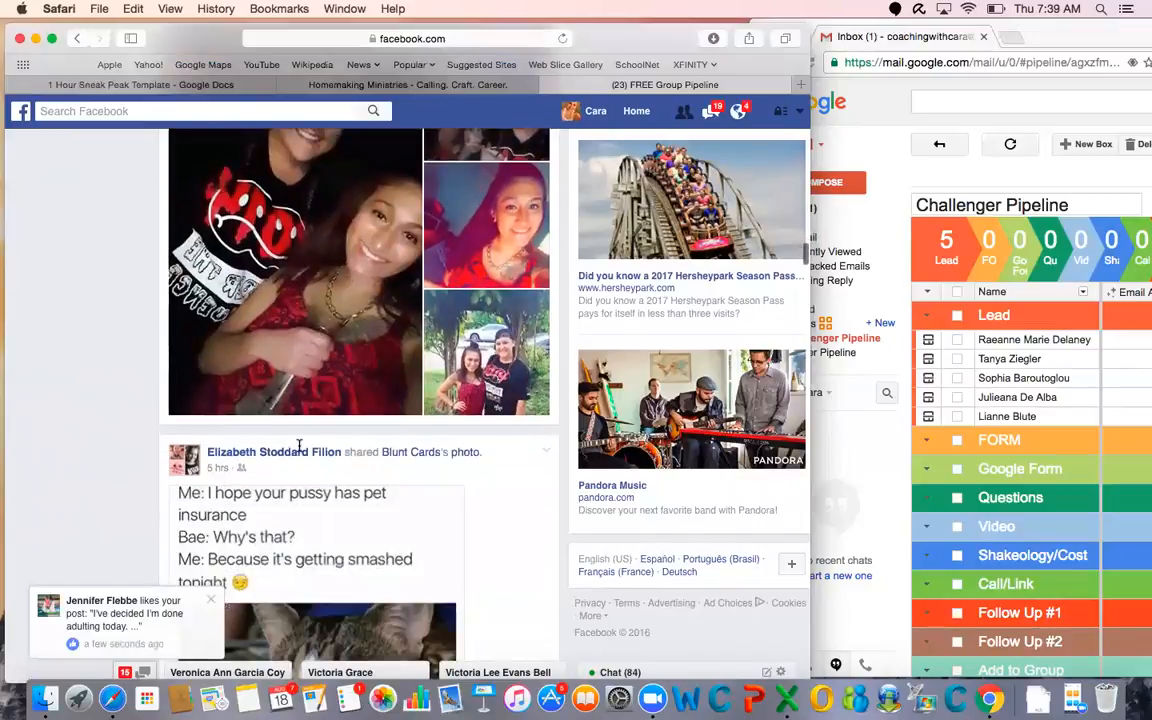
scroll(369, 607, "down", 6)
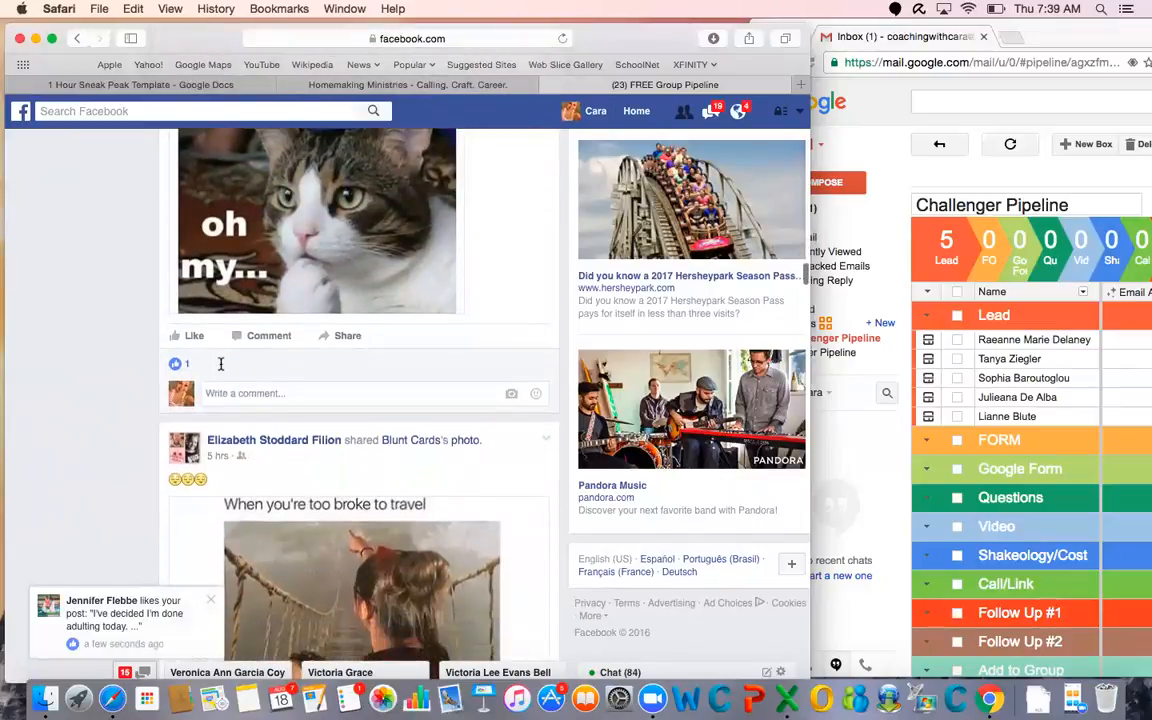
scroll(224, 367, "up", 2)
scroll(224, 370, "down", 12)
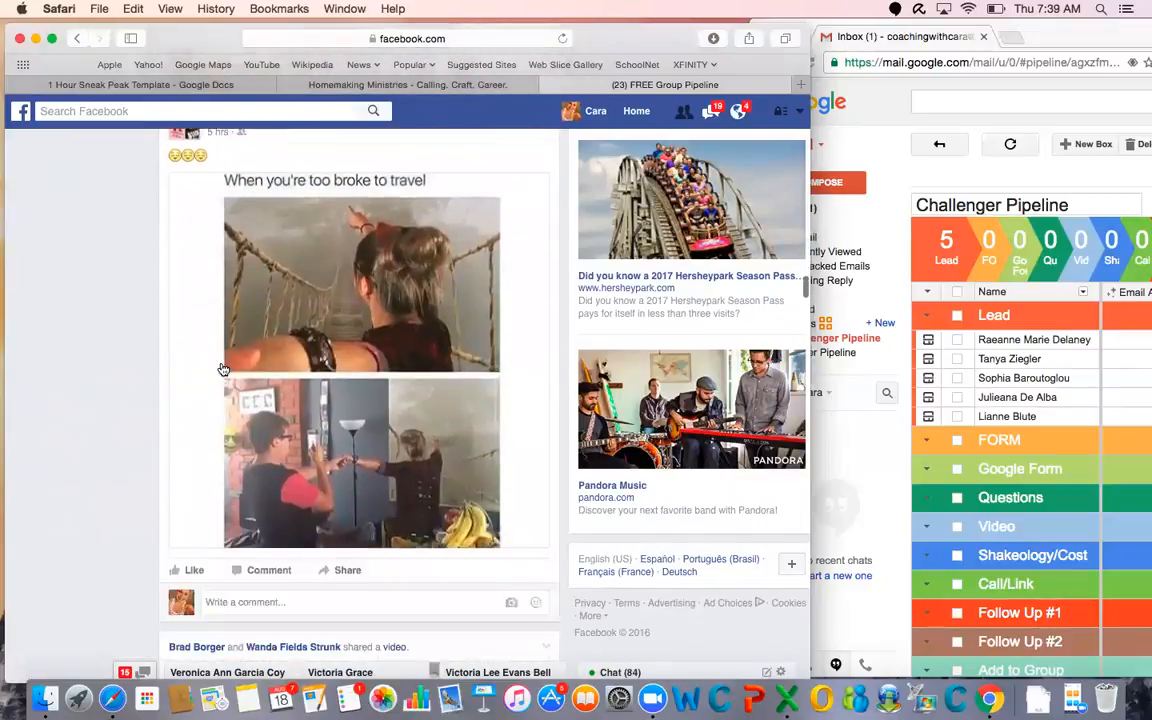
scroll(224, 370, "down", 15)
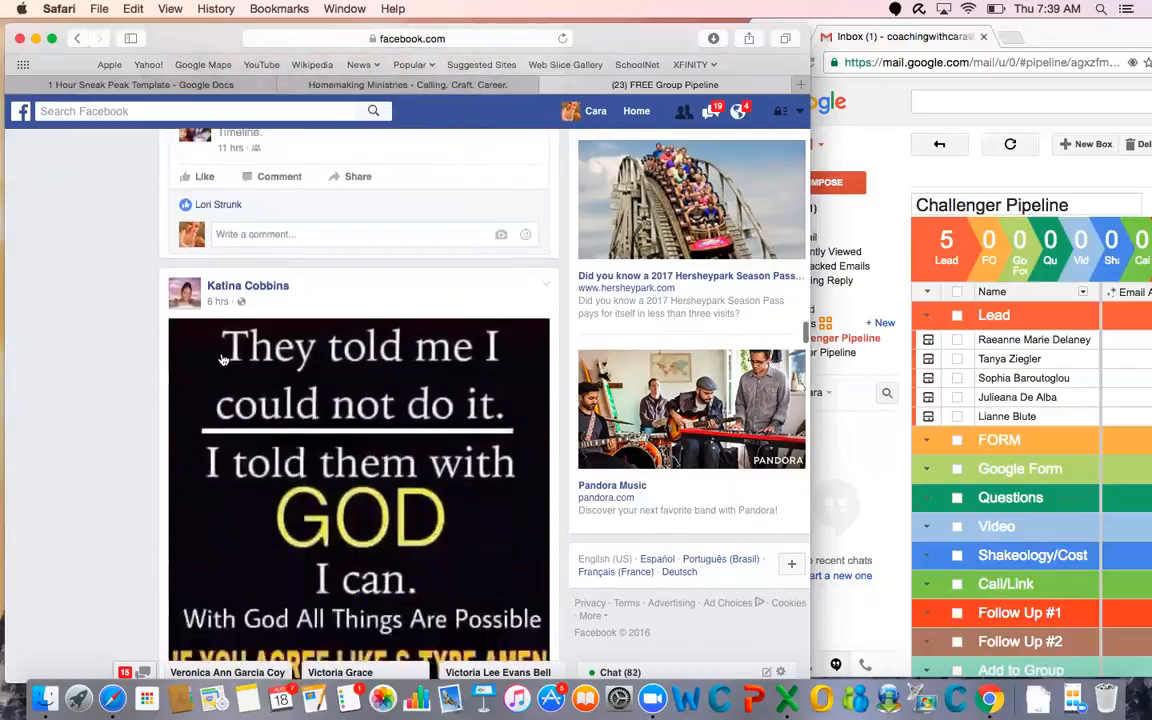
left_click(201, 352)
scroll(288, 412, "down", 10)
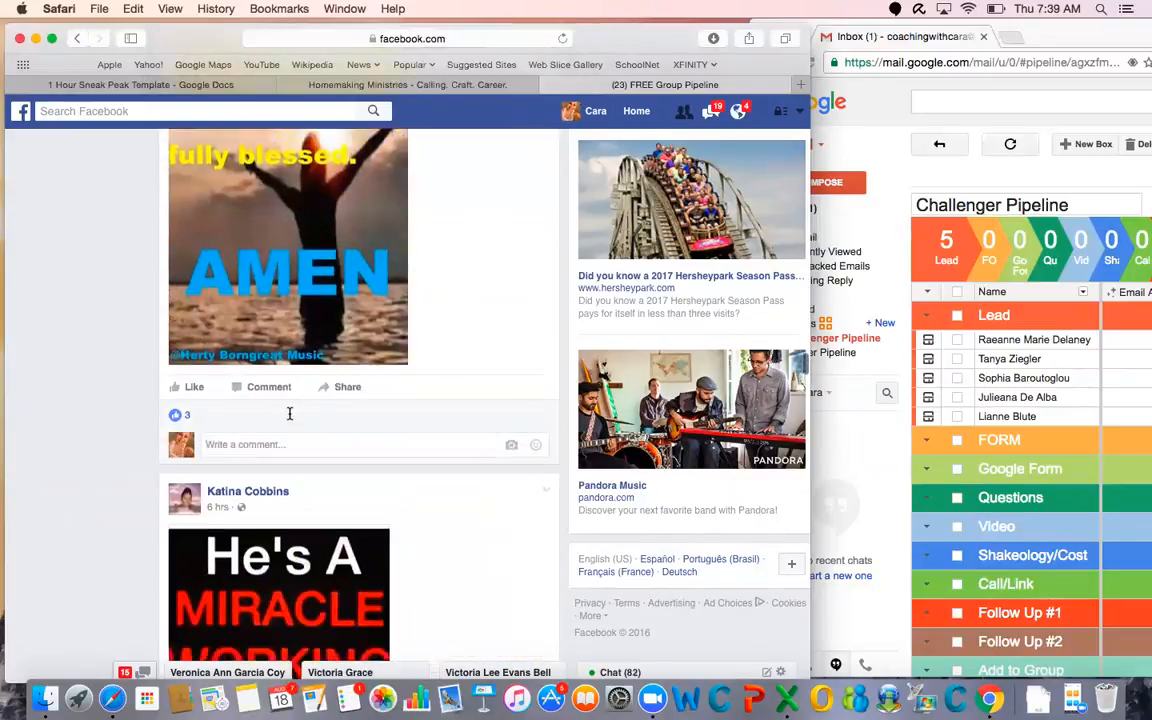
scroll(290, 413, "down", 10)
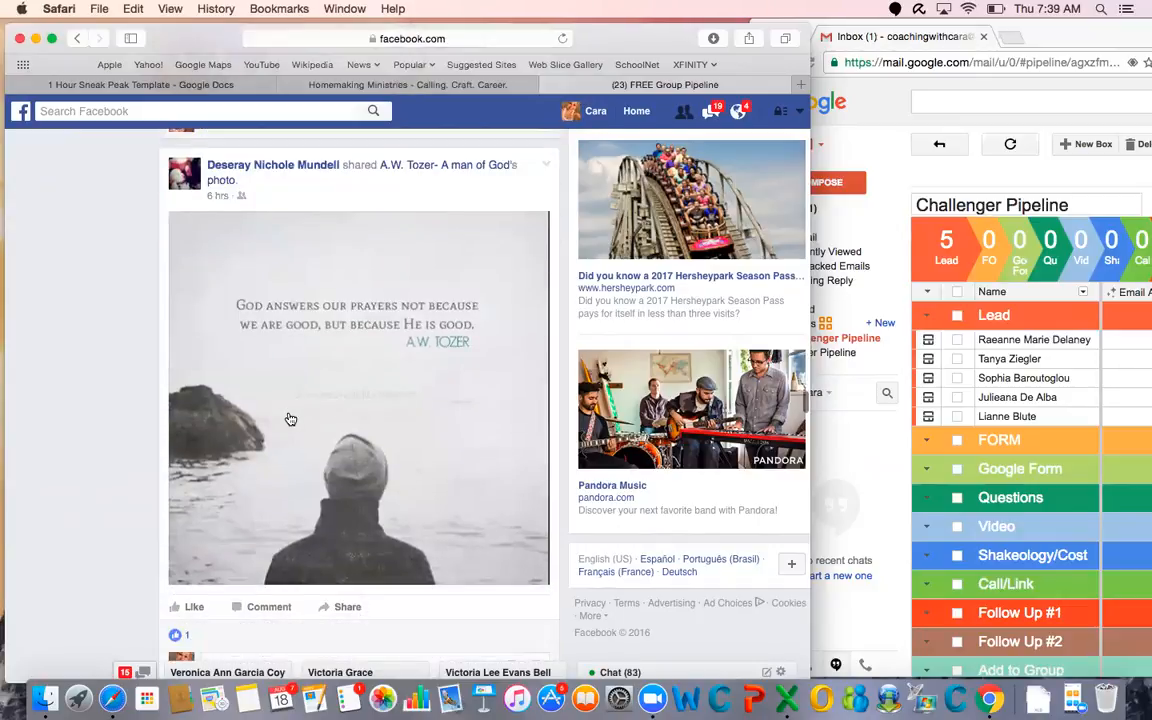
left_click(194, 414)
scroll(360, 365, "down", 10)
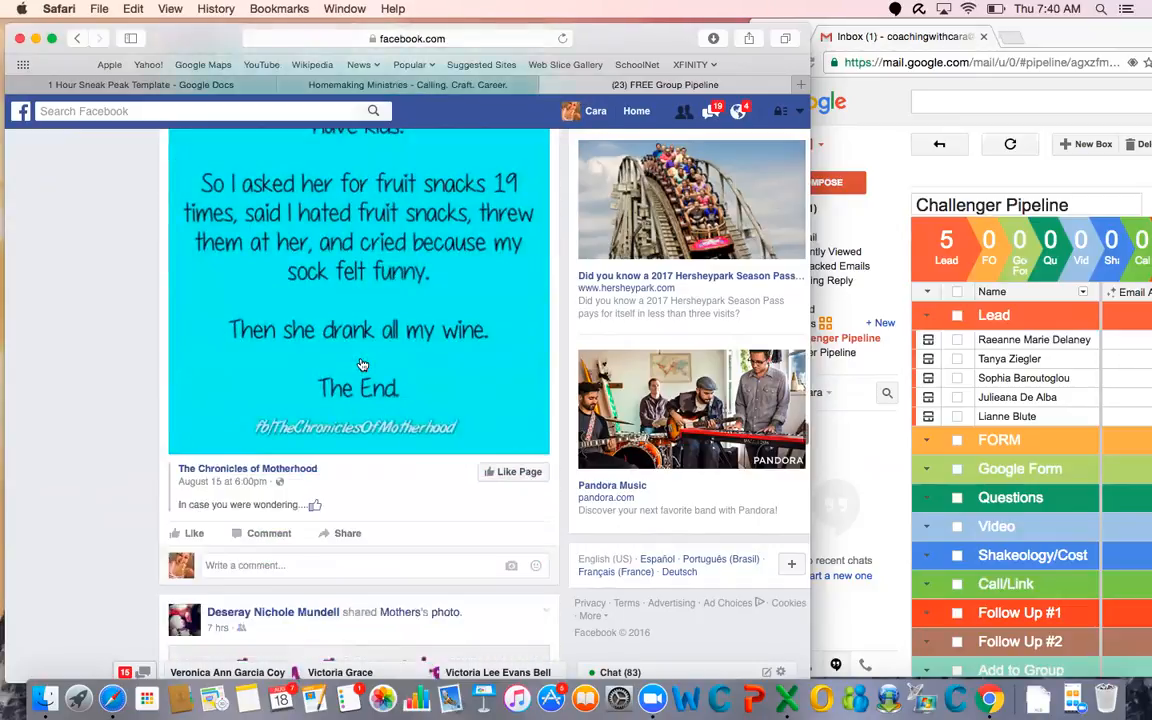
Switch to the Challenger Pipeline in Chrome, enlarge its window to fill the screen, and review the leads from the first one
left_click(1095, 35)
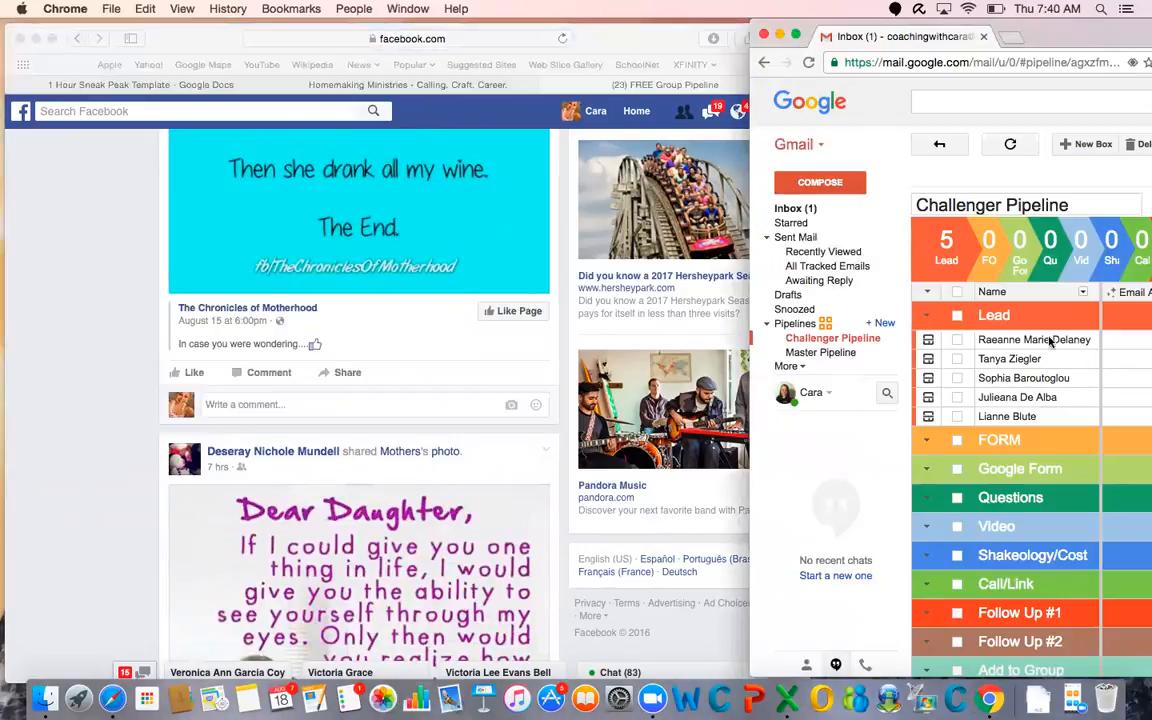
left_click(795, 36)
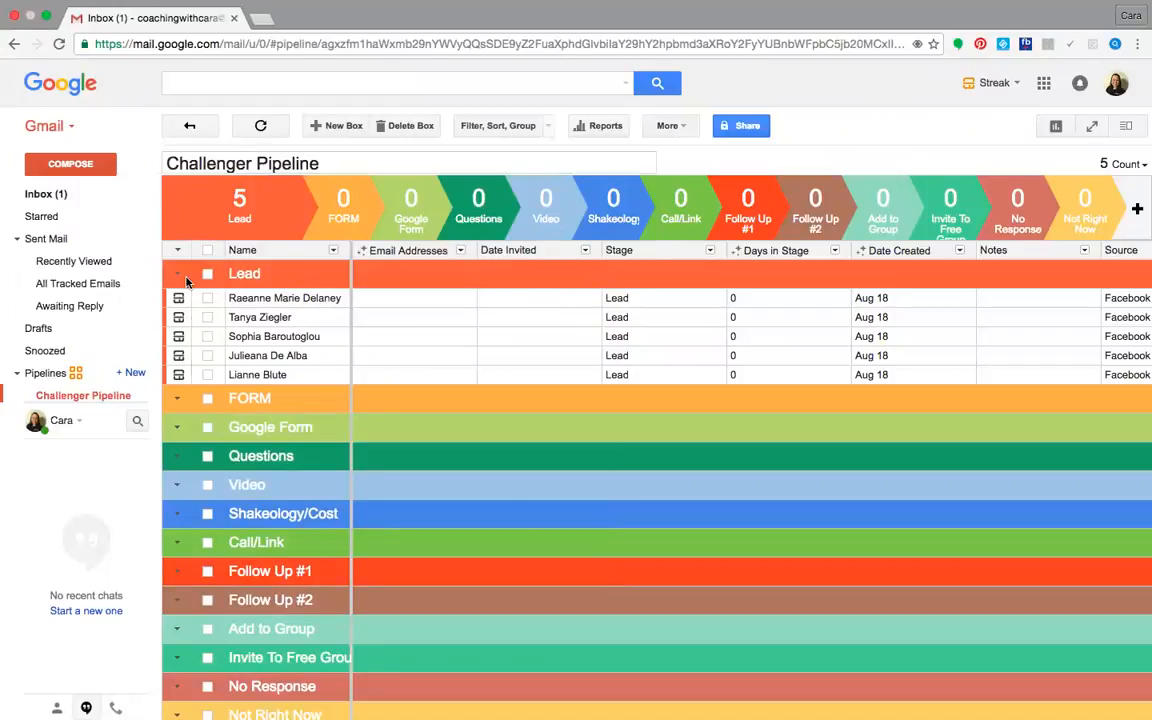
left_click(179, 302)
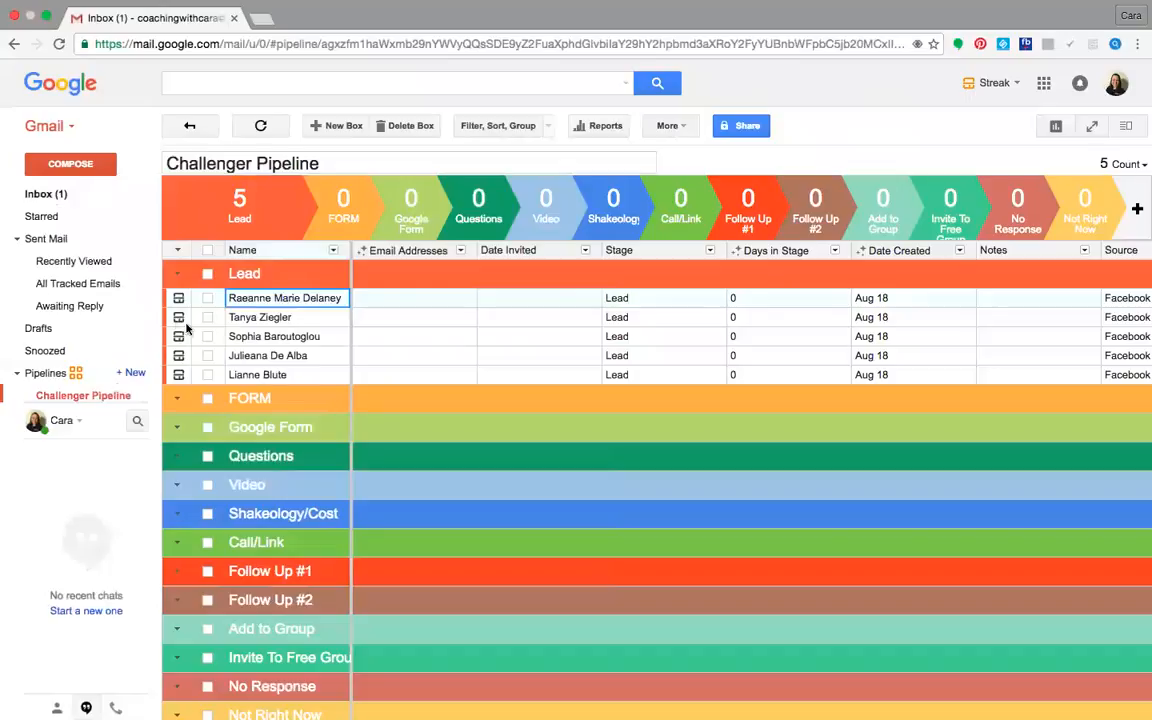
scroll(267, 289, "down", 2)
scroll(267, 289, "up", 2)
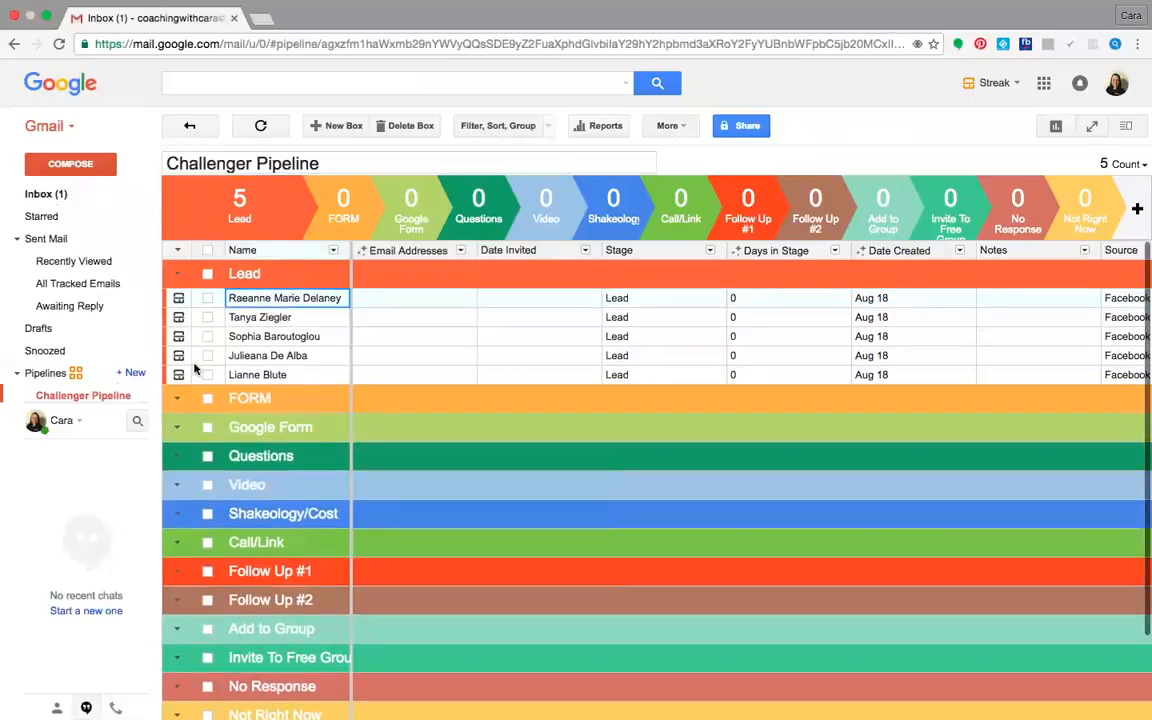
Open the second lead's box, dismiss the Tasks introduction, change the stage to FORM, and return to the pipeline
left_click(178, 317)
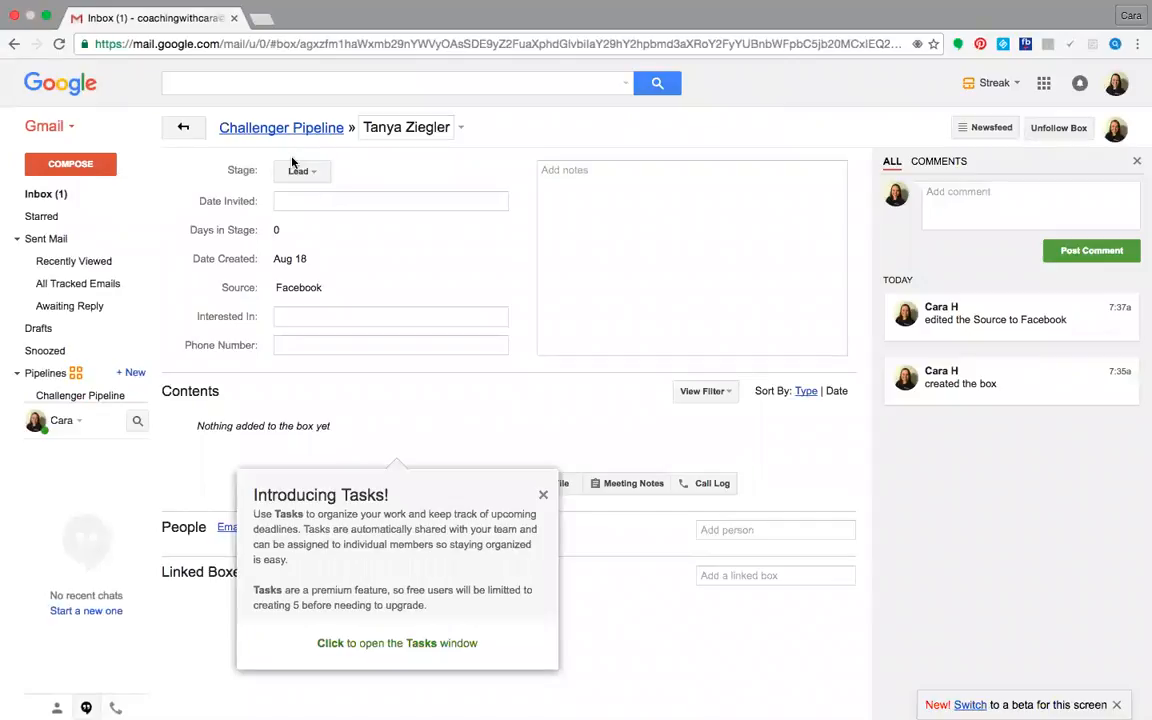
left_click(543, 494)
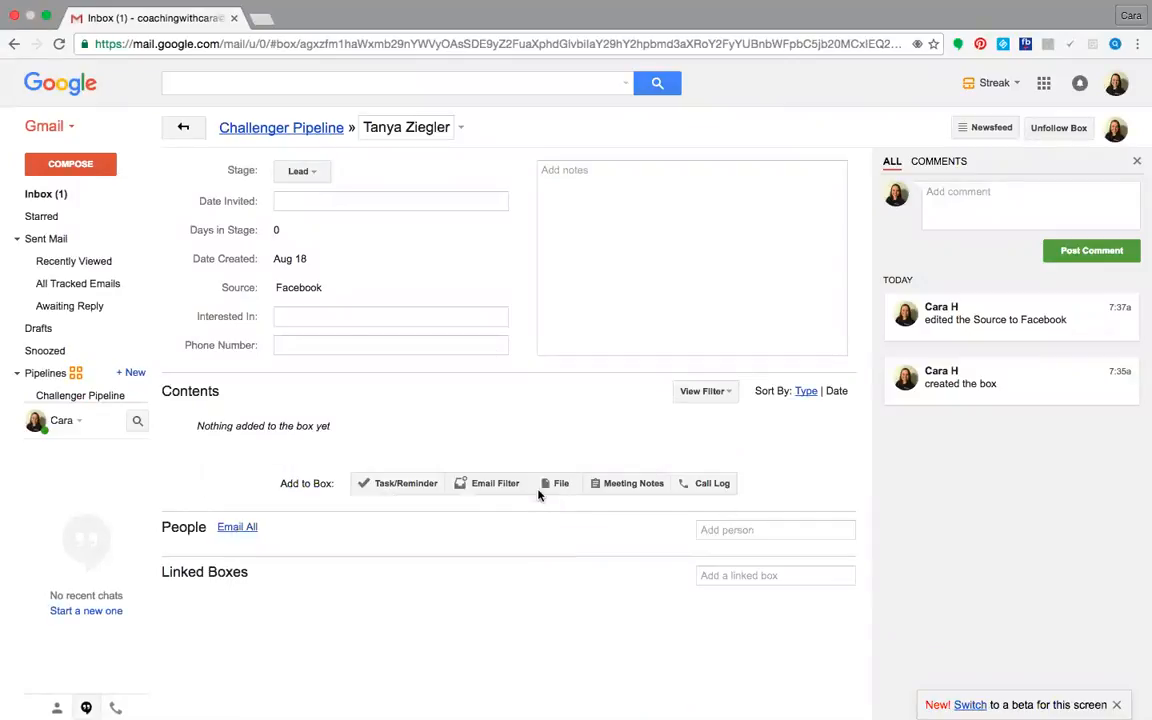
left_click(293, 171)
left_click(298, 226)
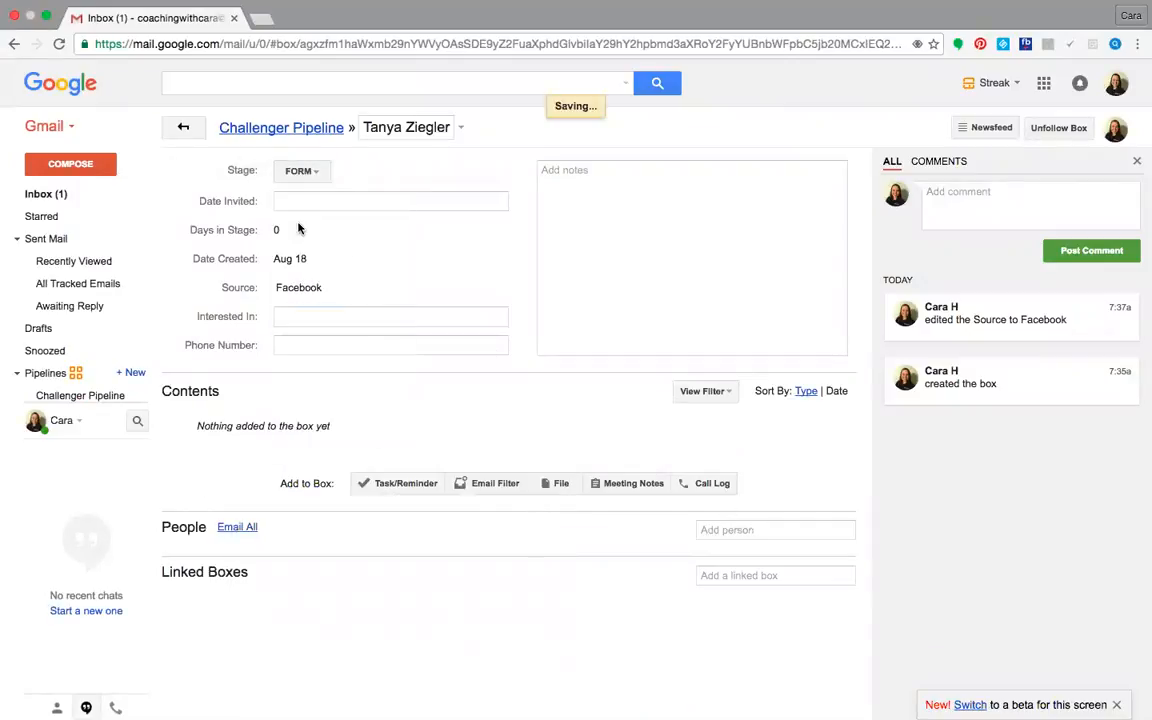
left_click(196, 130)
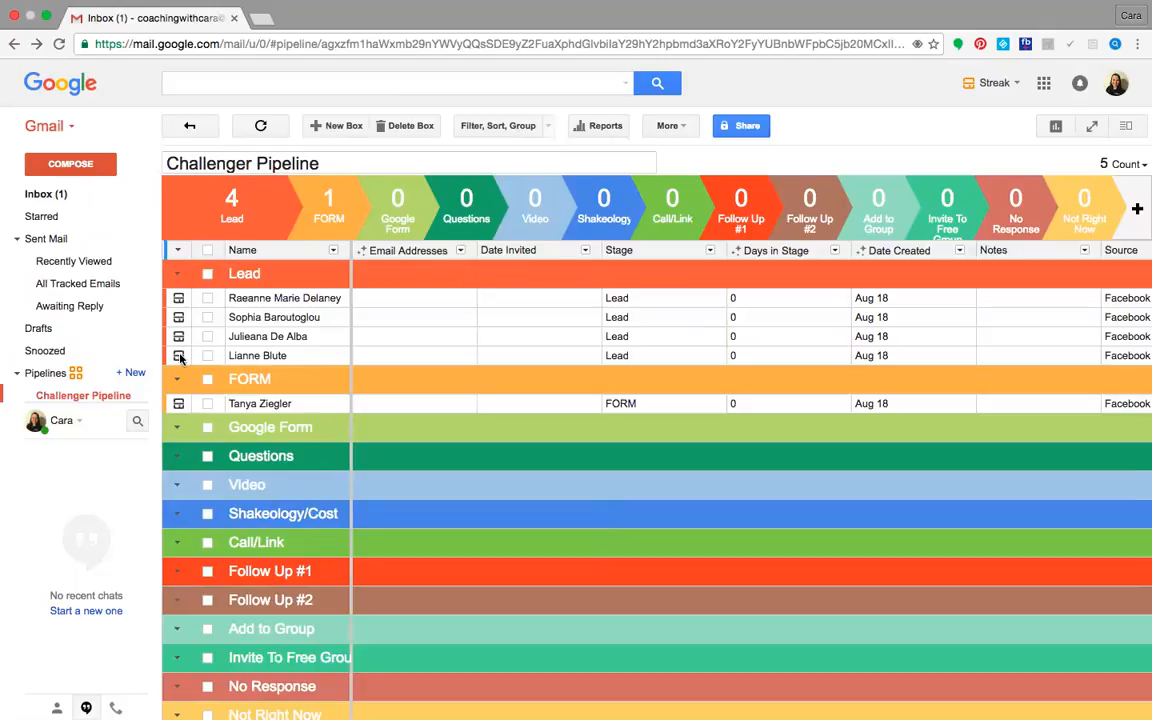
Reload the pipeline page and change the first remaining lead's stage to FORM in its box
left_click(59, 44)
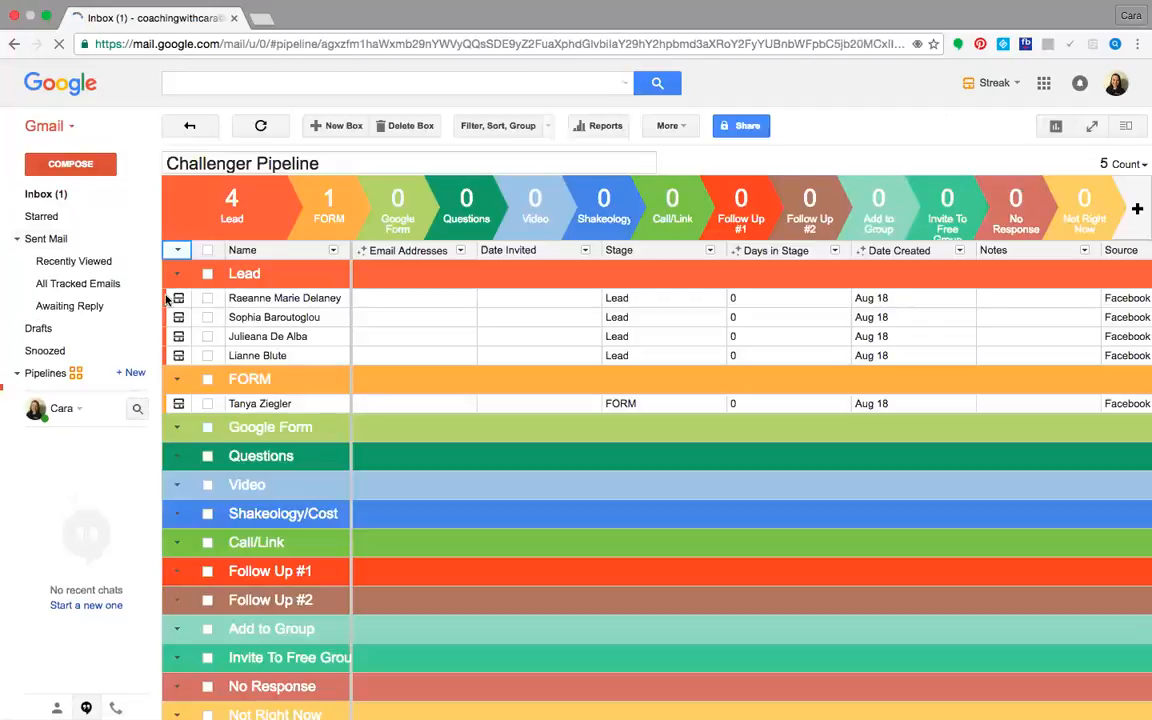
left_click(180, 298)
left_click(305, 173)
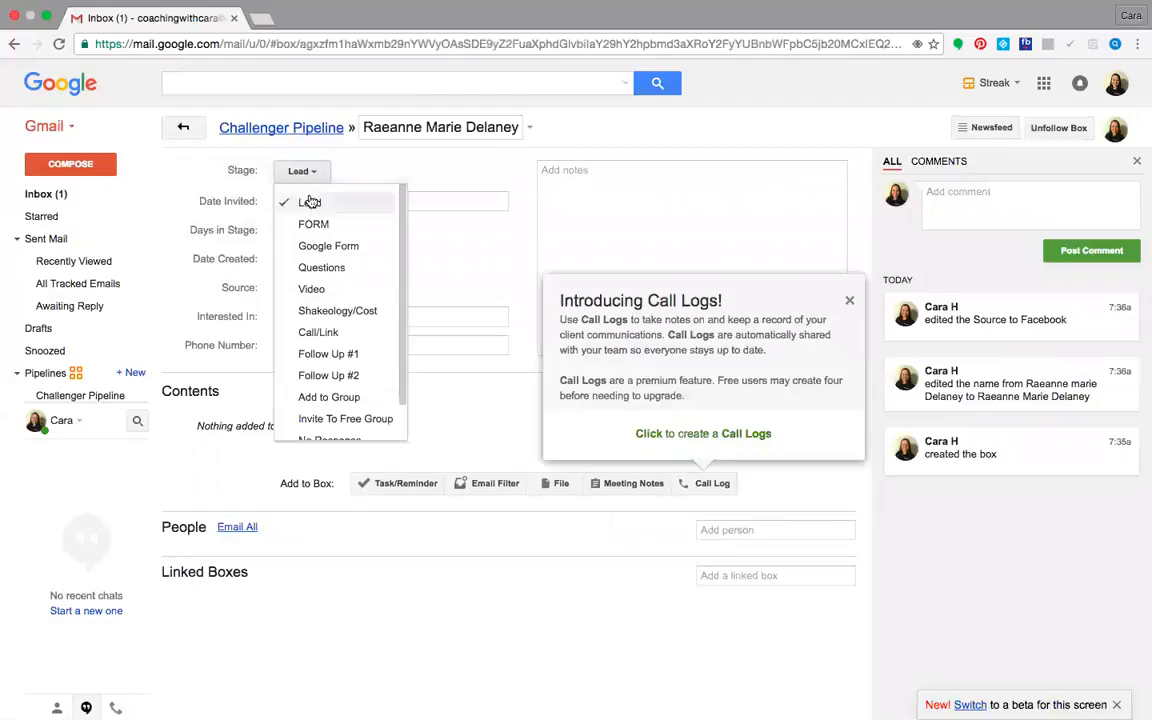
left_click(314, 224)
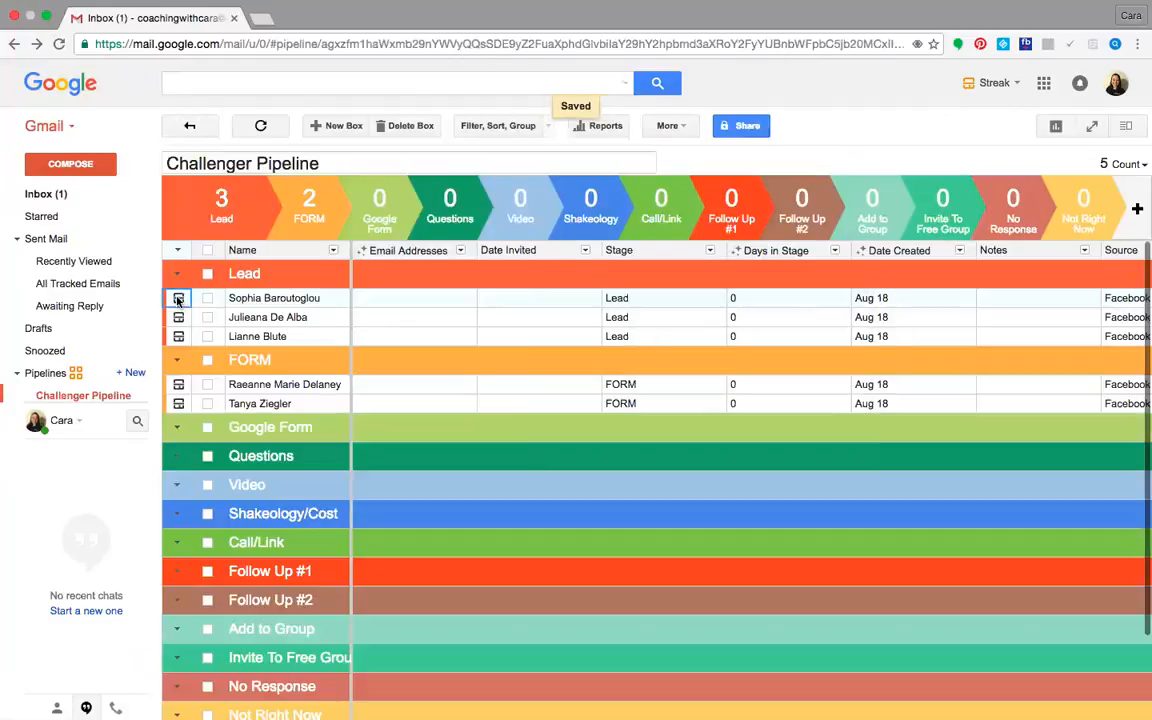
Open the box of the third lead, still in the Lead stage, change its stage to FORM, and return to the pipeline
left_click(178, 298)
left_click(301, 171)
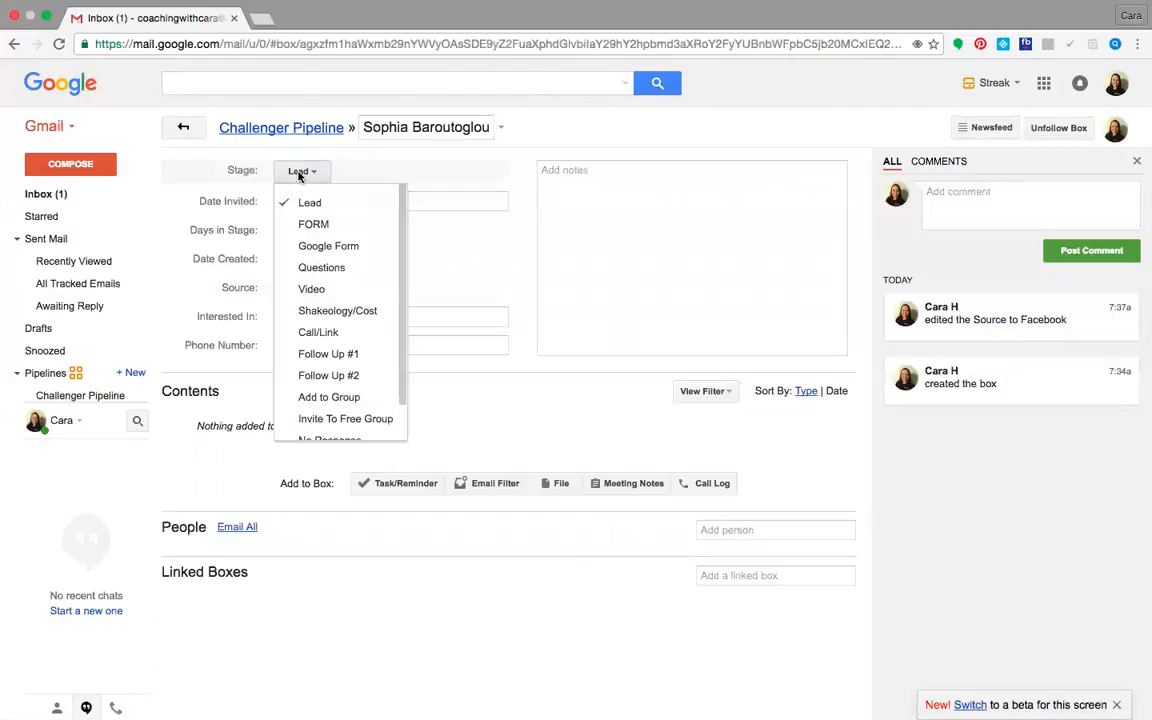
left_click(298, 224)
left_click(181, 126)
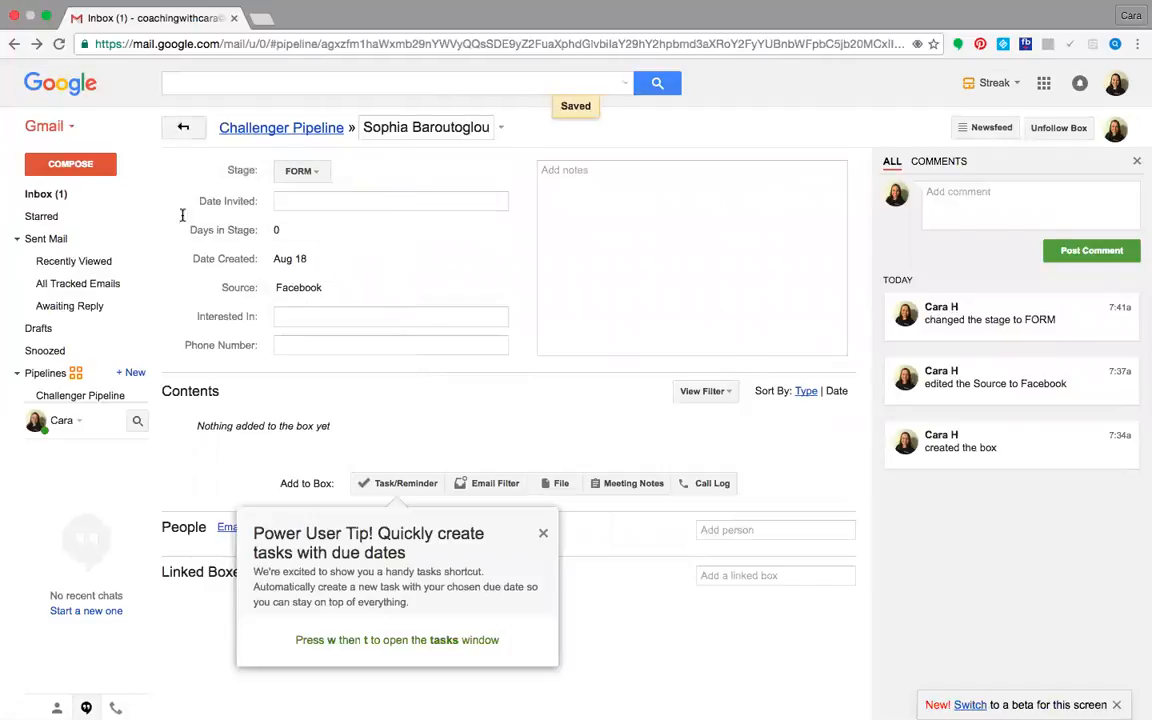
Change the fourth lead's stage to FORM in its box and go back to the pipeline
left_click(178, 298)
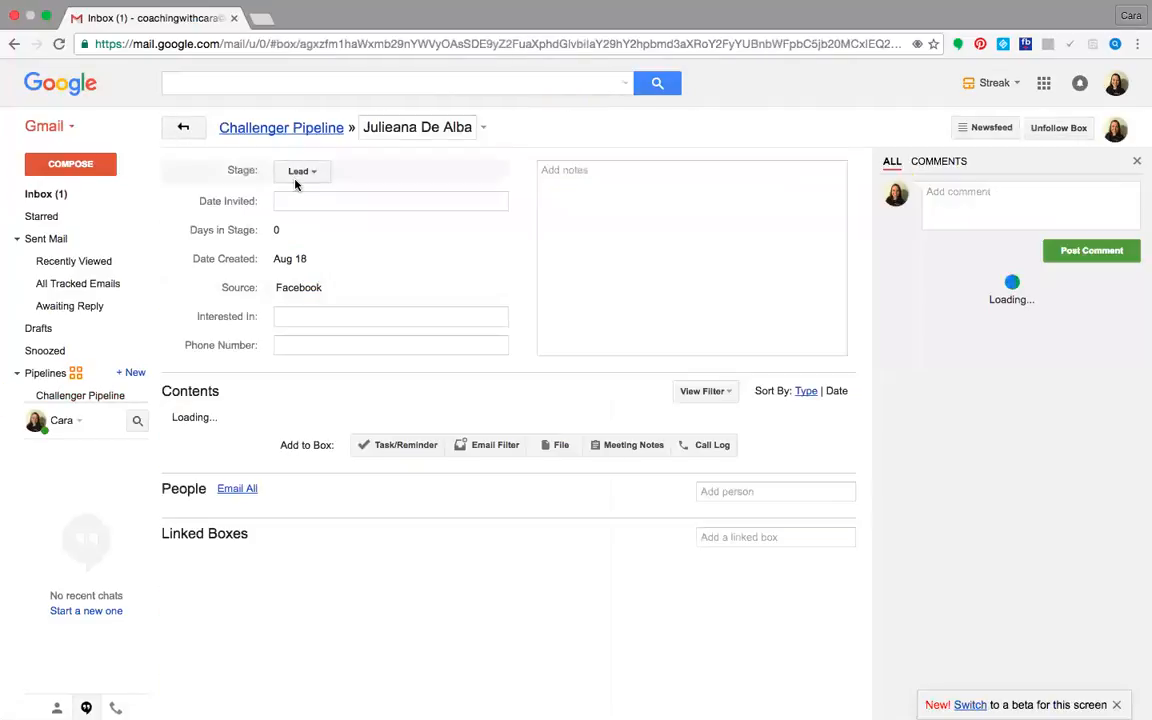
left_click(301, 171)
left_click(296, 226)
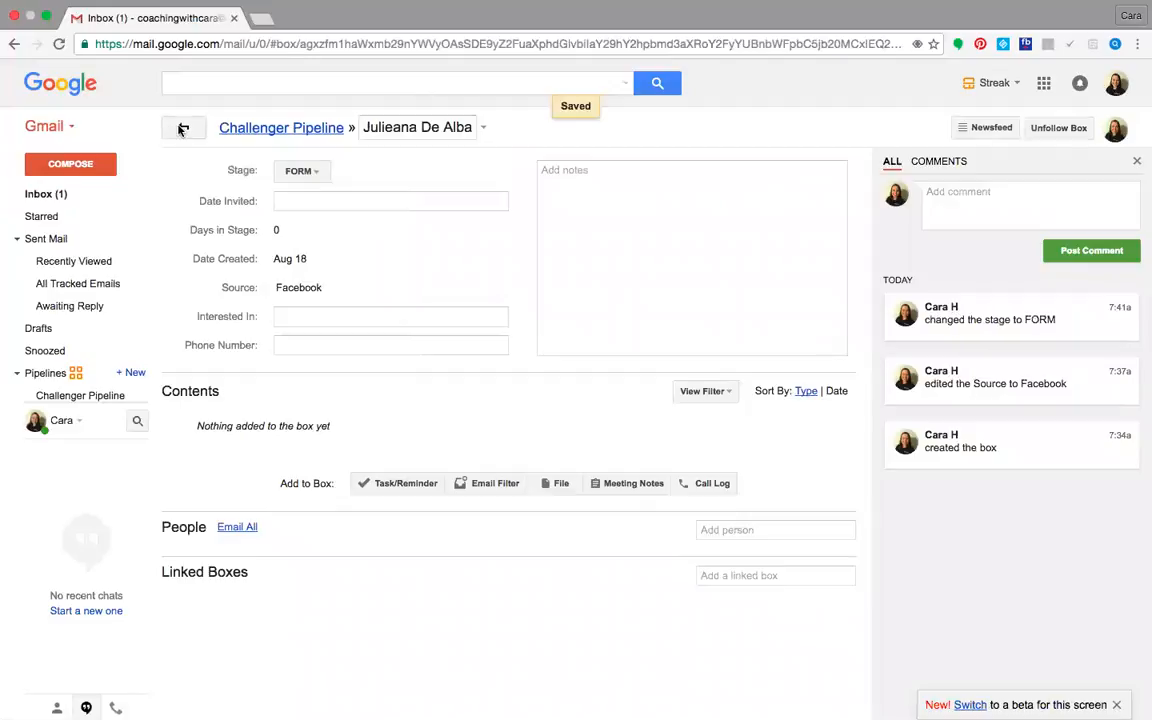
left_click(182, 126)
Move the last remaining lead to the FORM stage from its box and return to the pipeline overview
left_click(178, 298)
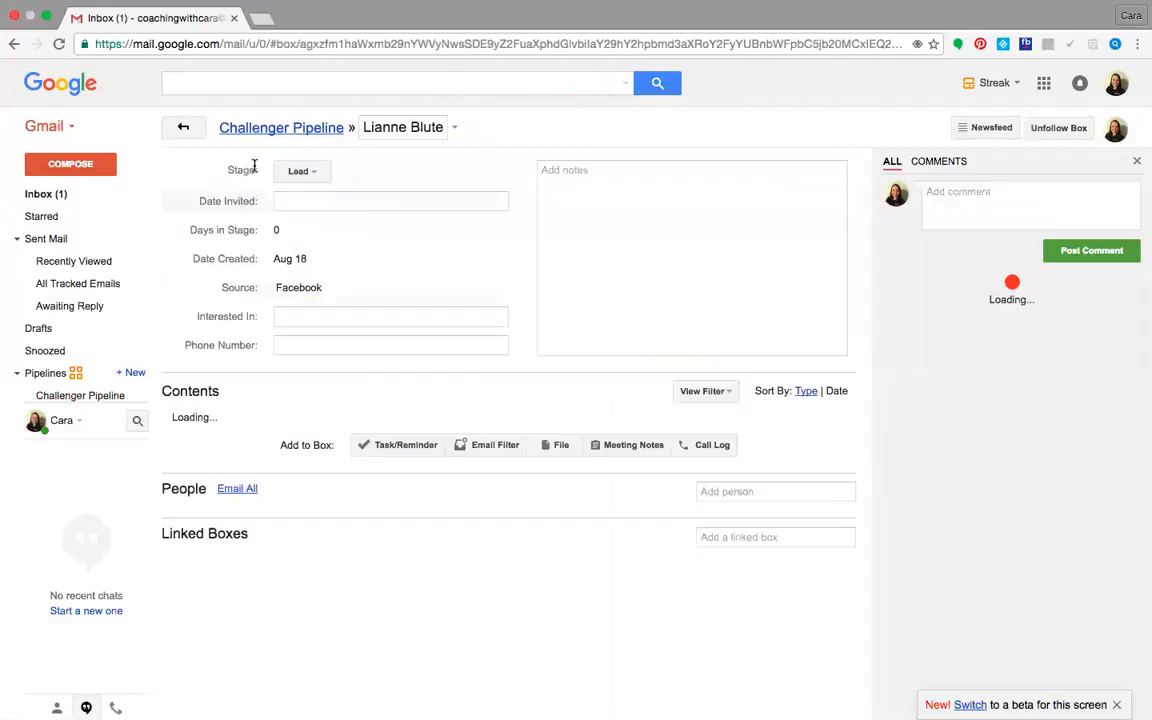
left_click(301, 171)
left_click(297, 224)
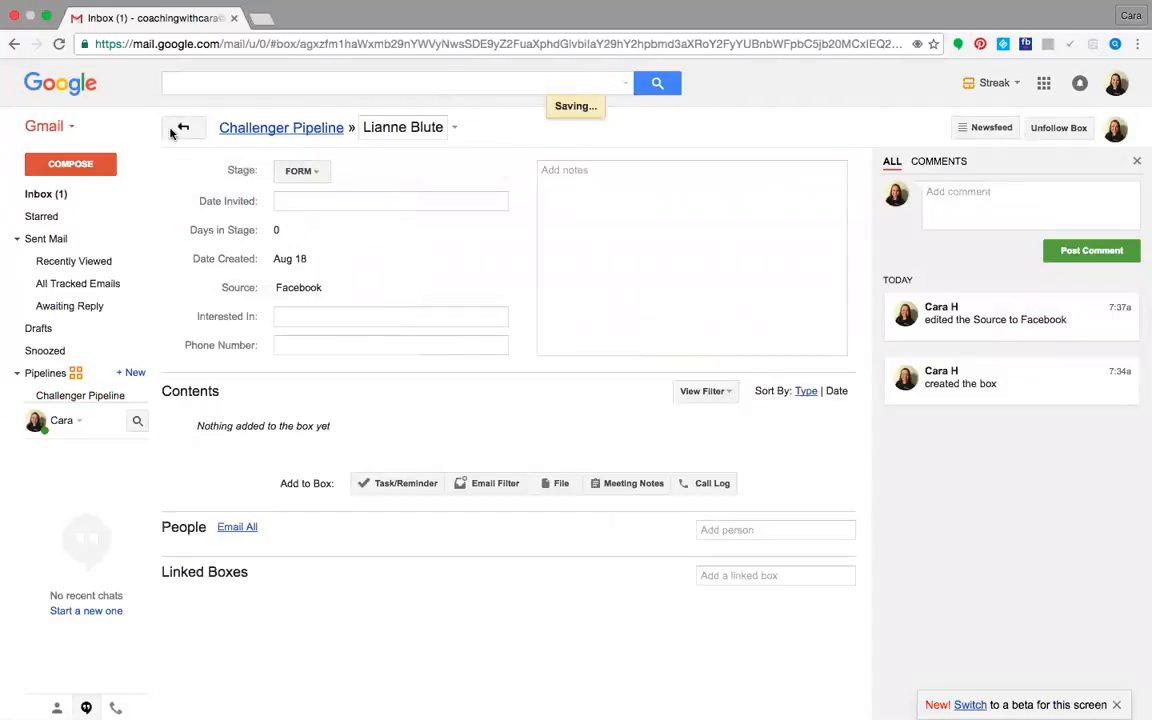
left_click(184, 125)
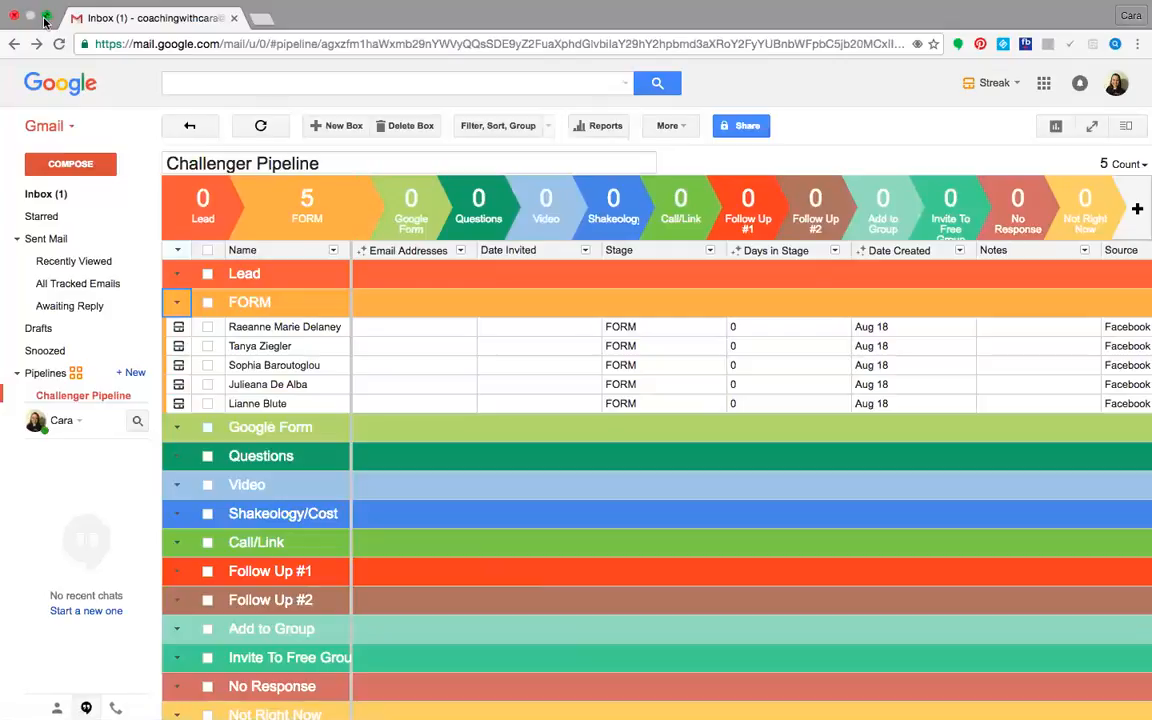
Shrink the Chrome window, switch to Facebook in Safari, and open the Health Bet list from the full set of friend lists
left_click(45, 18)
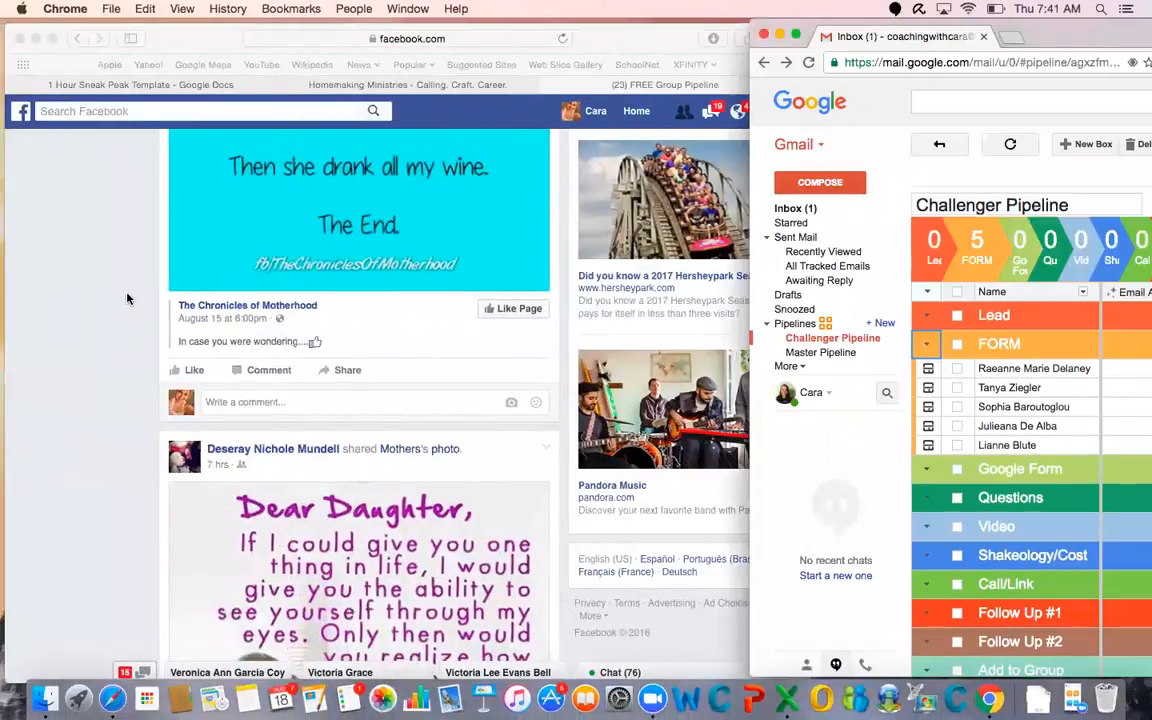
left_click(620, 114)
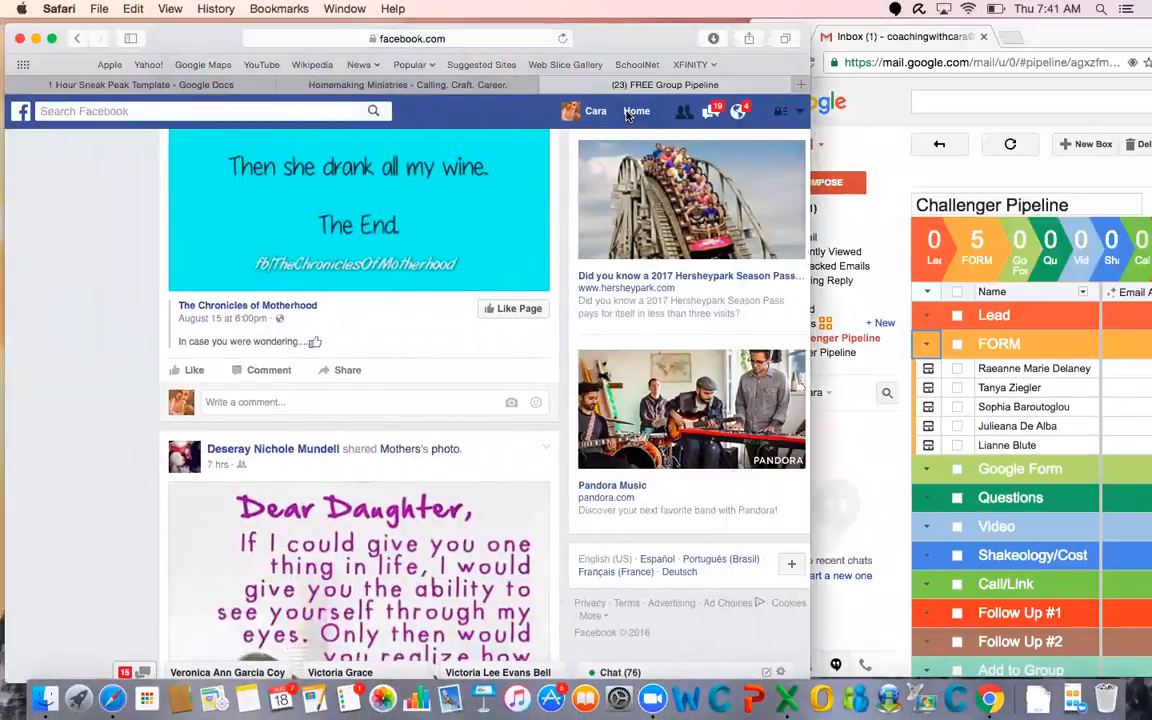
left_click(630, 112)
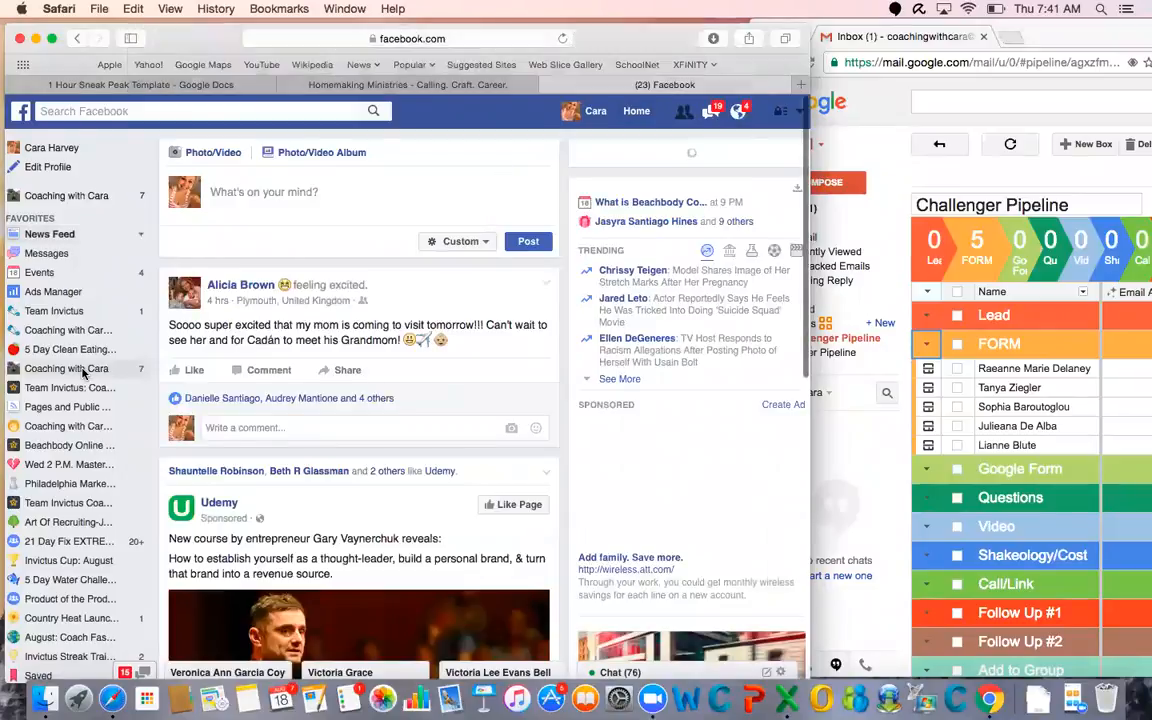
scroll(84, 372, "down", 5)
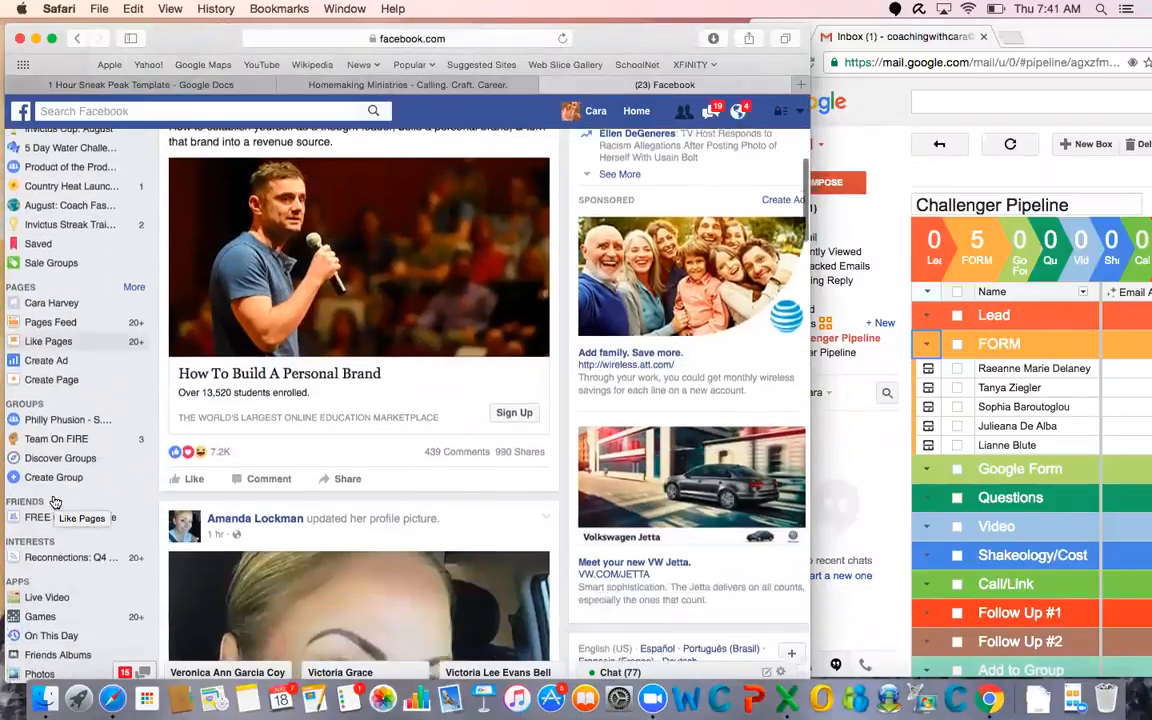
left_click(131, 502)
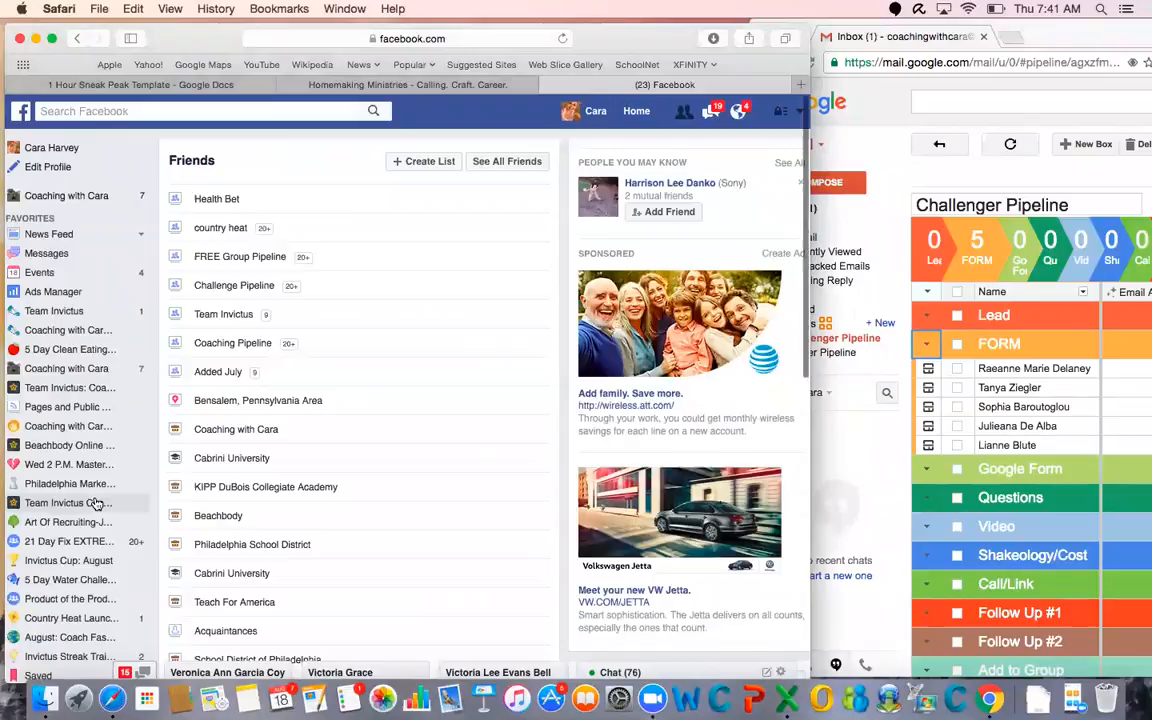
left_click(216, 199)
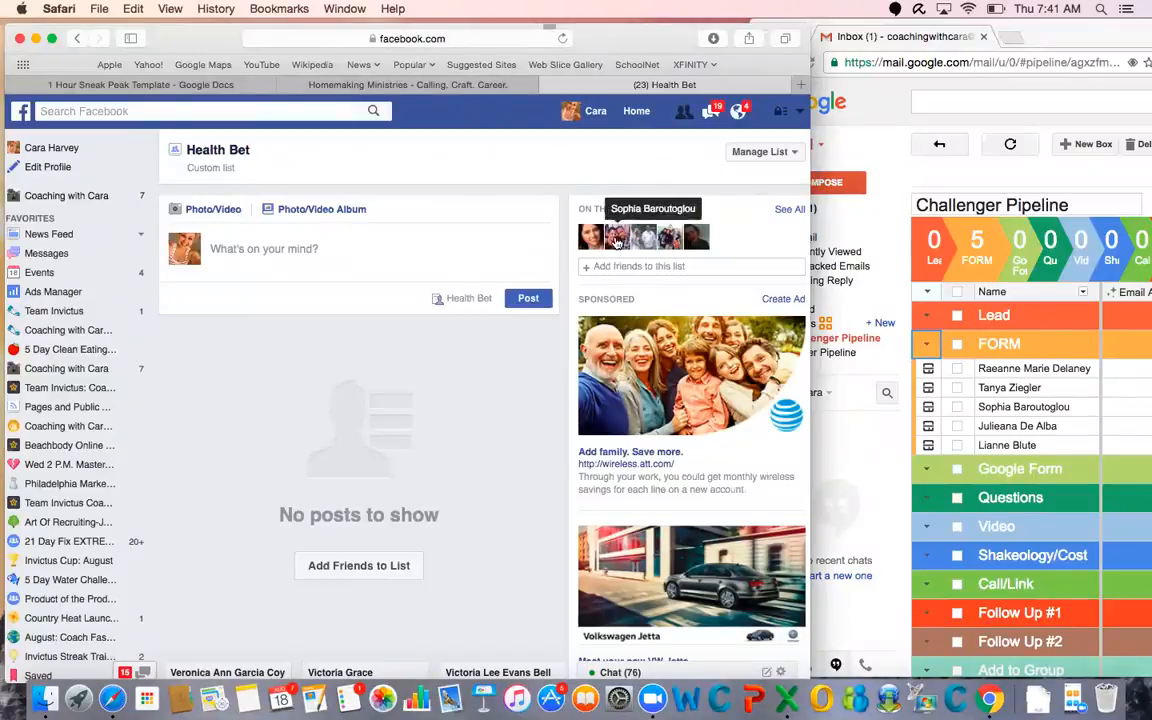
Open the profile of the first Health Bet list member and look through the recent timeline posts
left_click(590, 241)
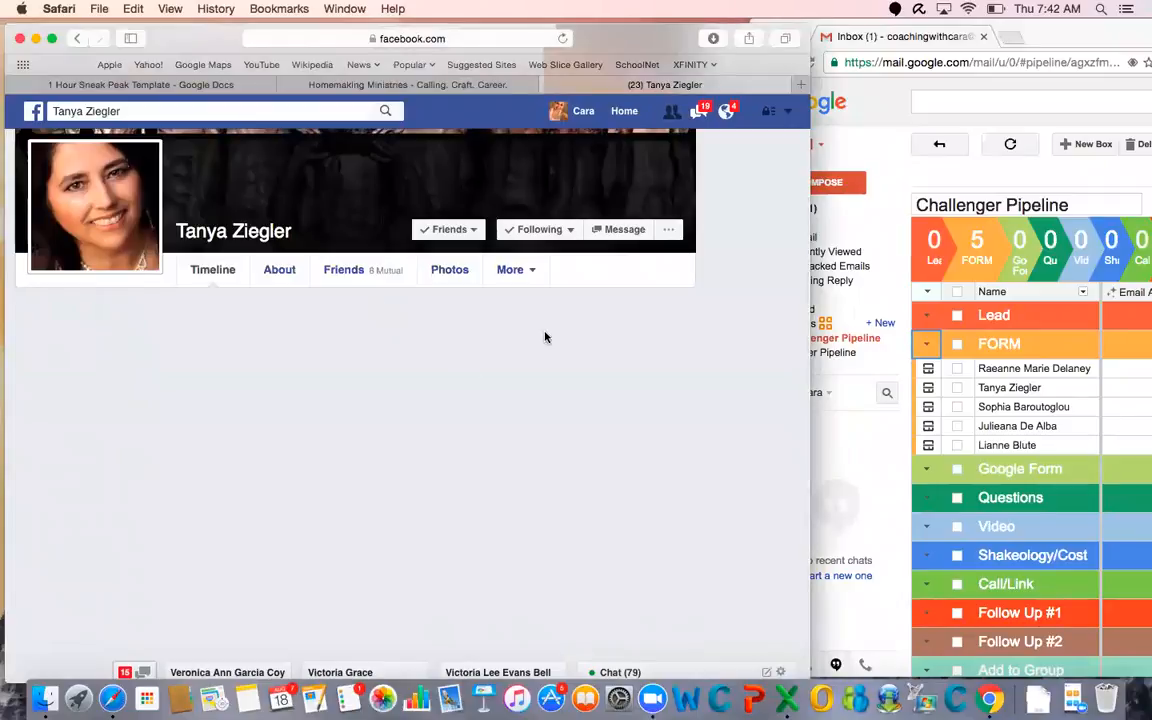
scroll(545, 335, "down", 2)
scroll(545, 337, "down", 5)
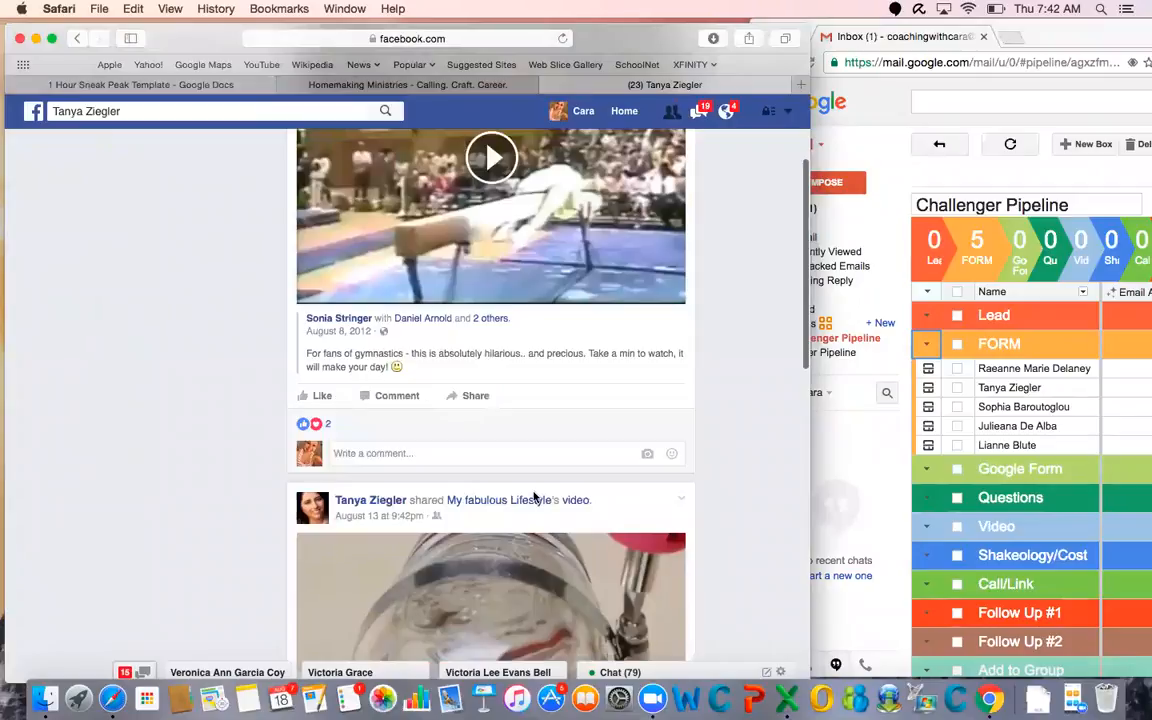
scroll(535, 497, "down", 10)
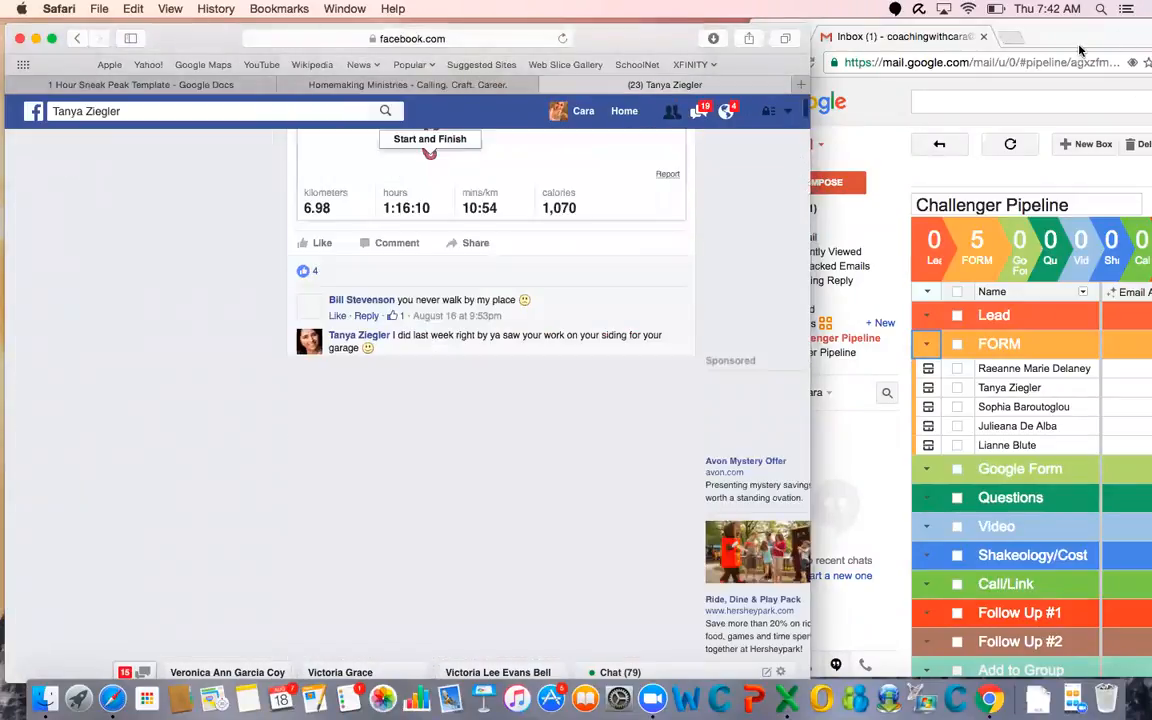
Switch to Chrome, enlarge the Challenger Pipeline to review the leads in the FORM stage, and restore the window size
left_click(1073, 34)
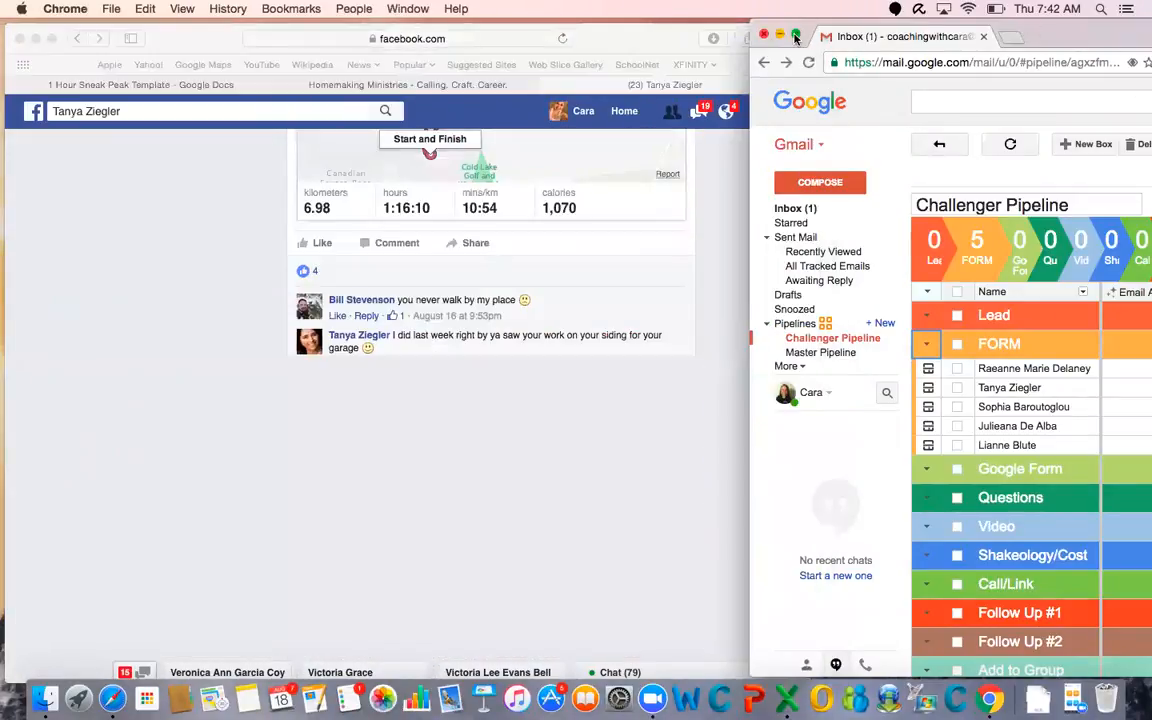
left_click(795, 37)
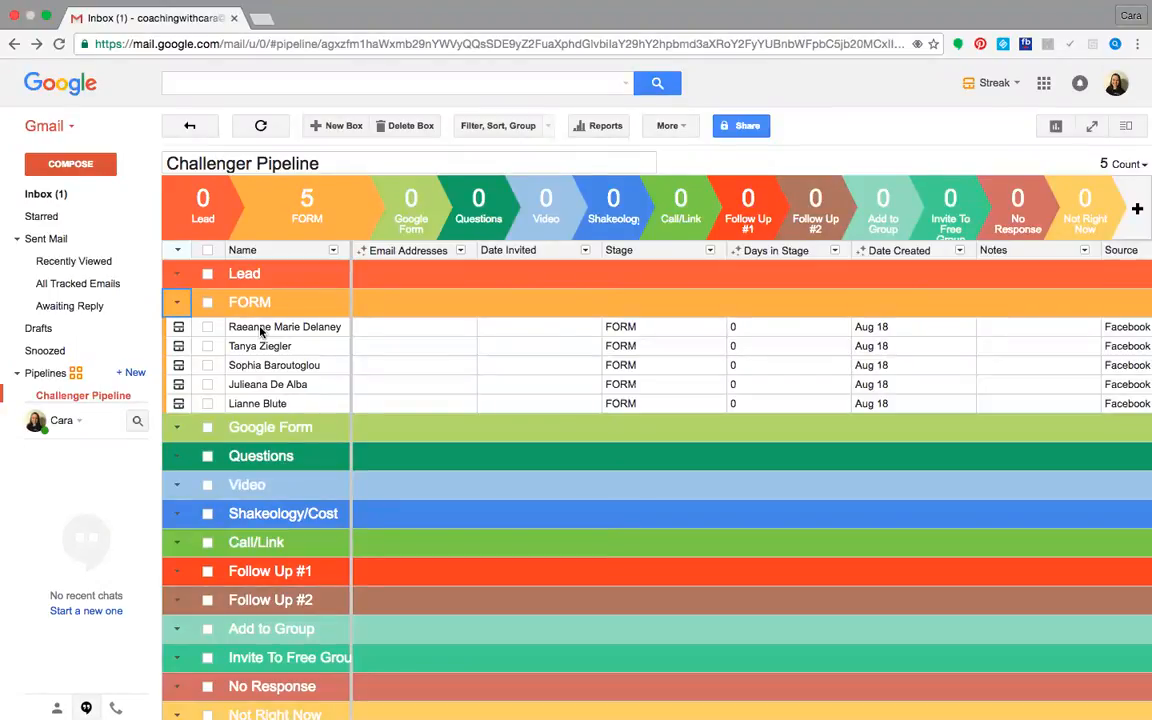
left_click(46, 18)
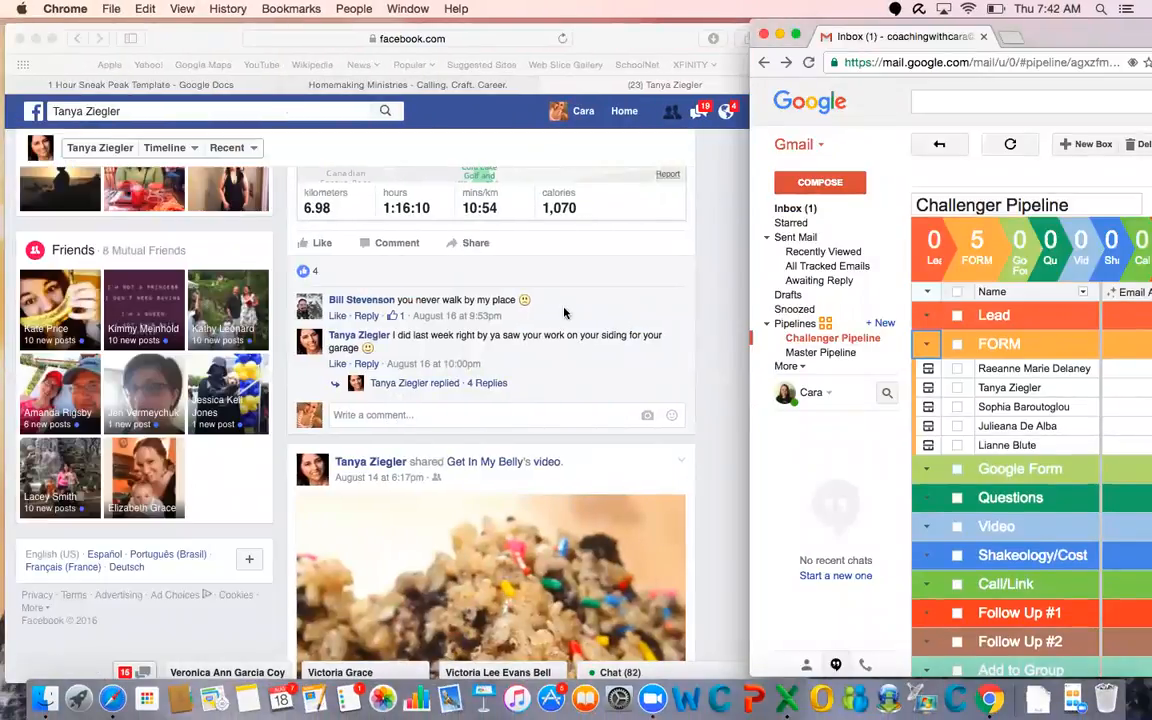
Message the list member from the Facebook profile with "Hey girl! How is your week going?", copying the text before sending it
scroll(565, 313, "up", 15)
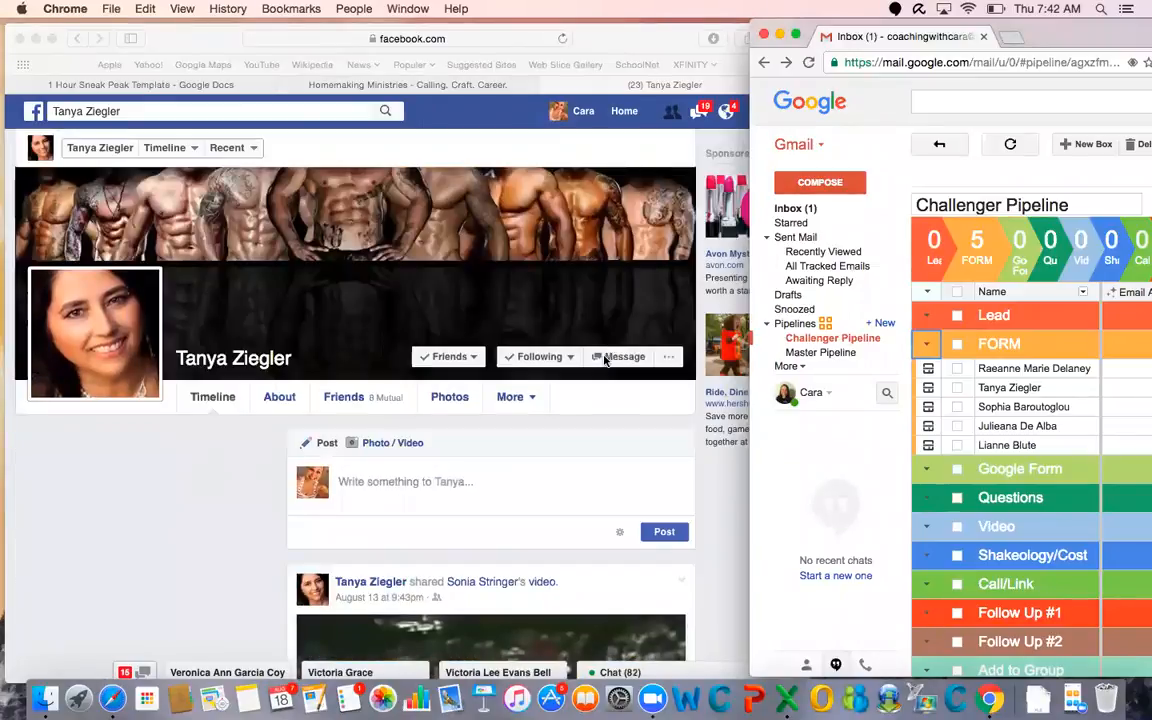
left_click(605, 360)
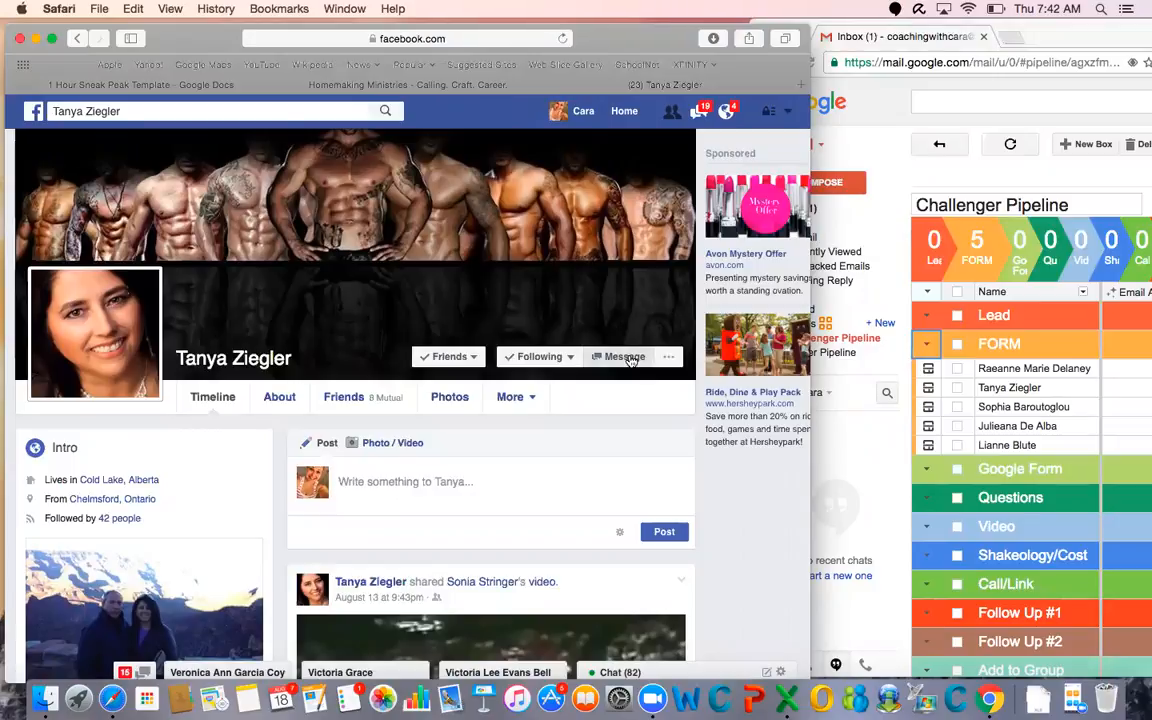
left_click(624, 357)
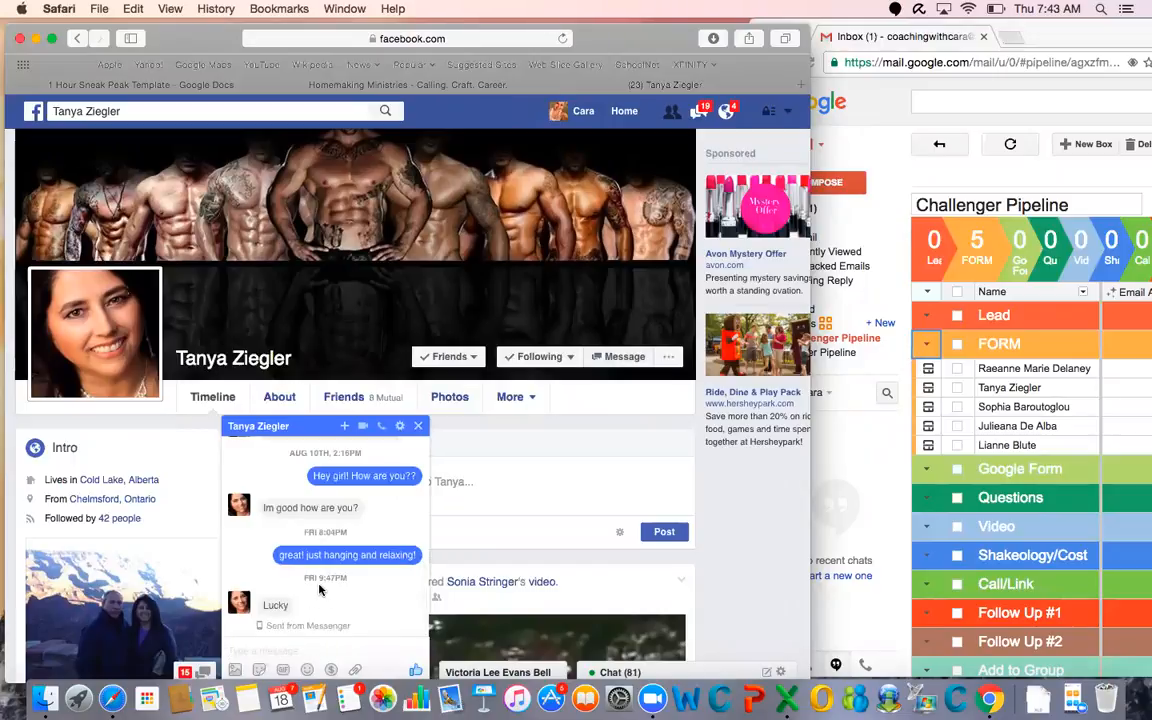
left_click(314, 652)
type("He")
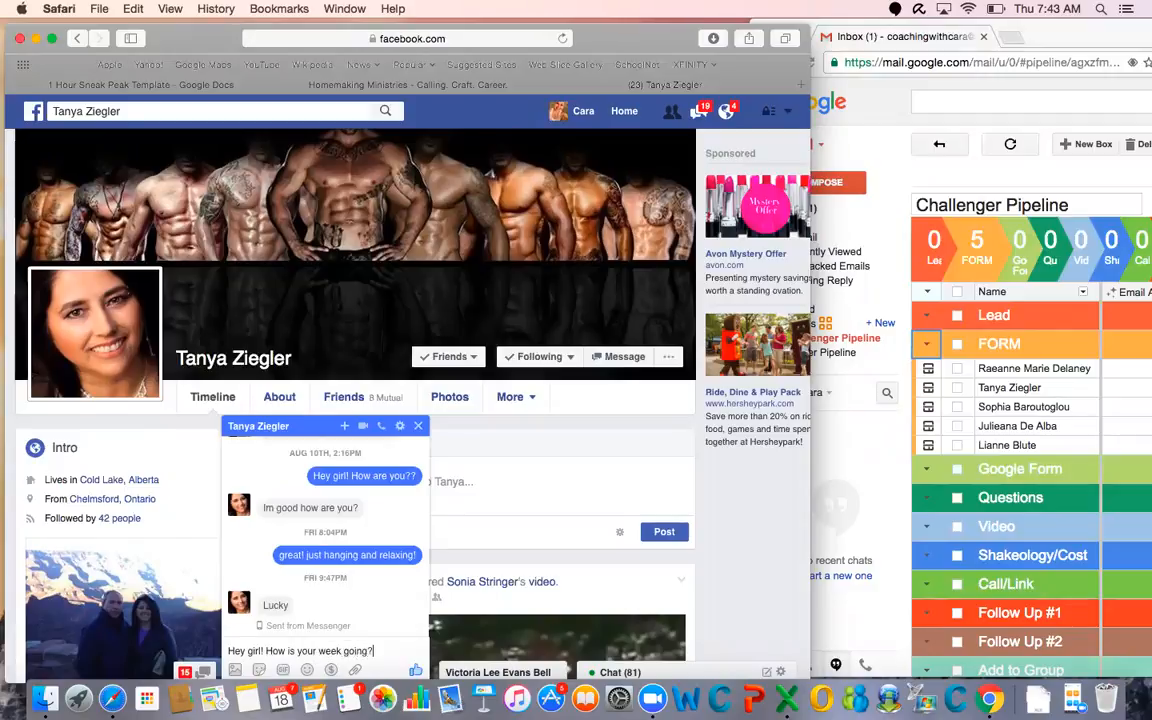
key("super+a")
key("super+c")
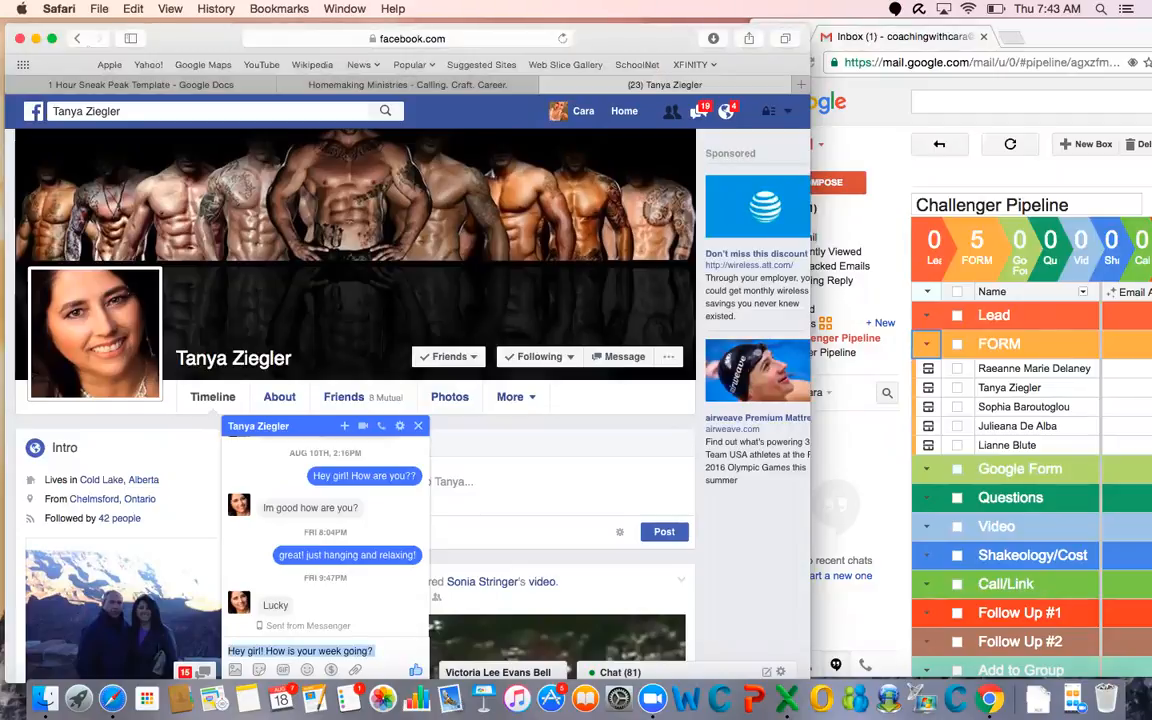
key("Return")
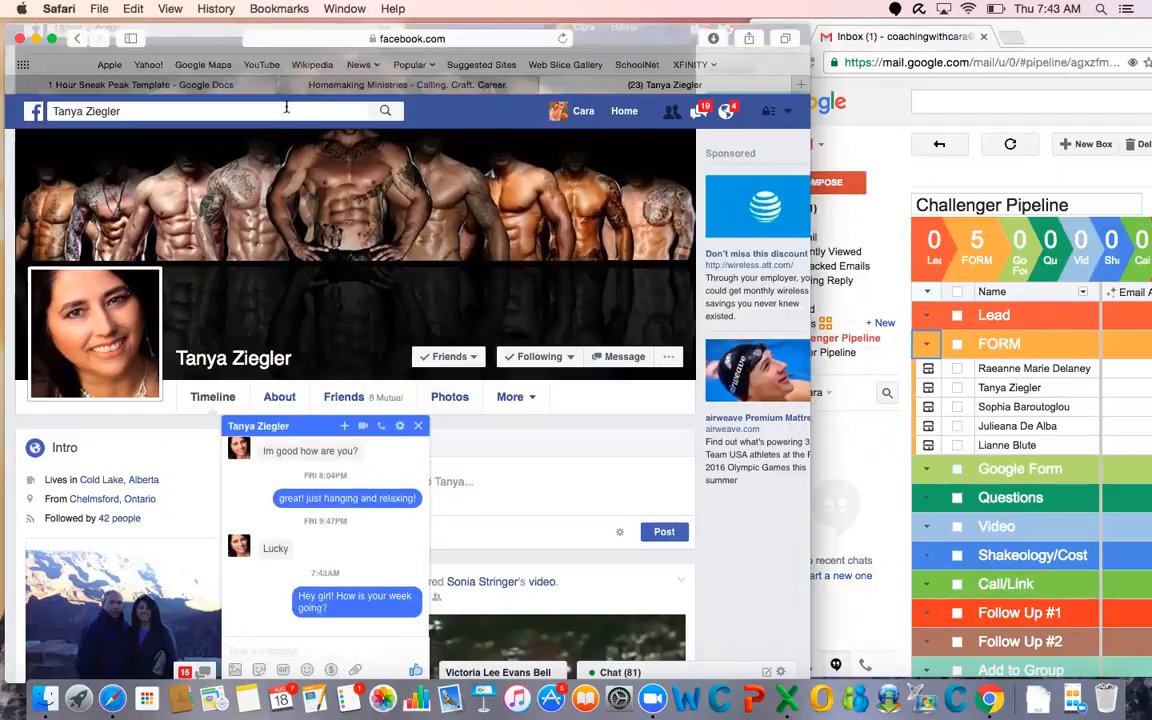
Search Facebook for the first lead in the pipeline's FORM stage and open that person's profile
left_click(286, 107)
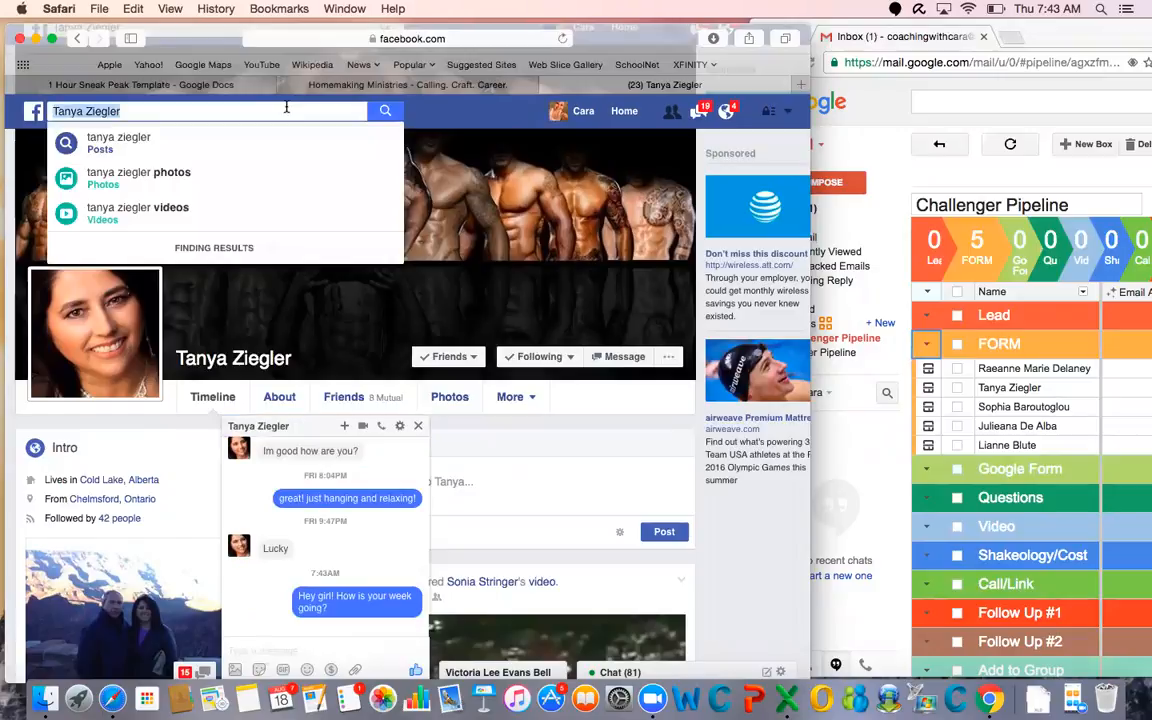
type("ra")
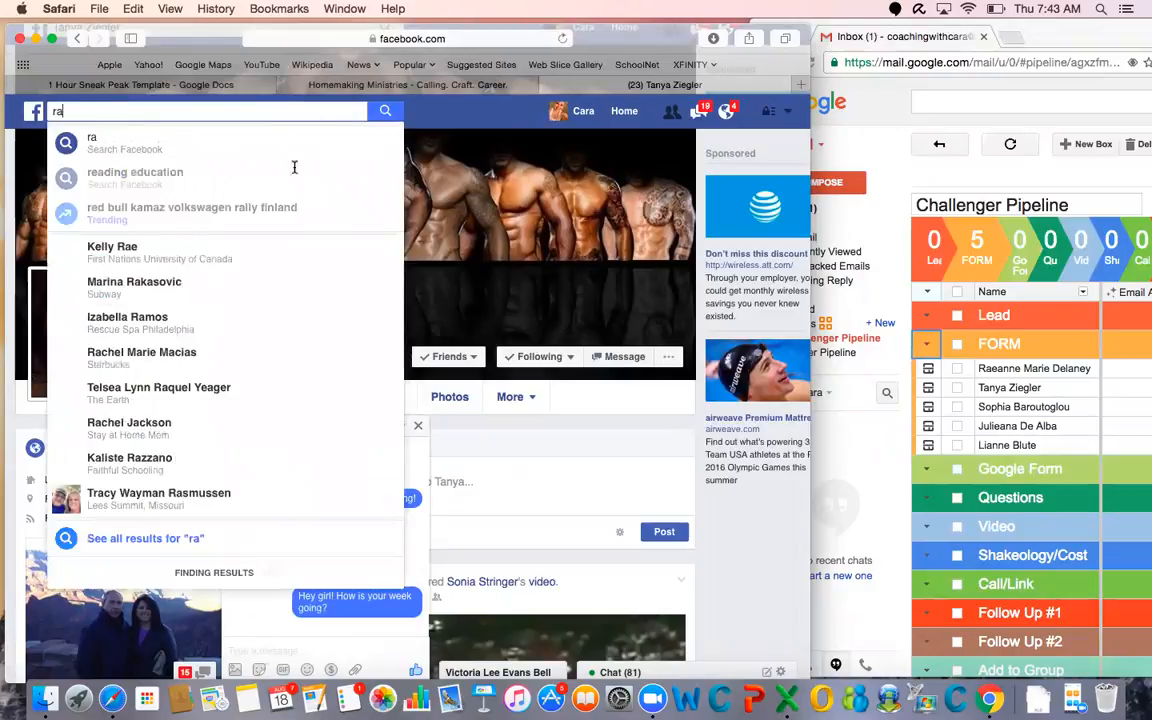
type("ea")
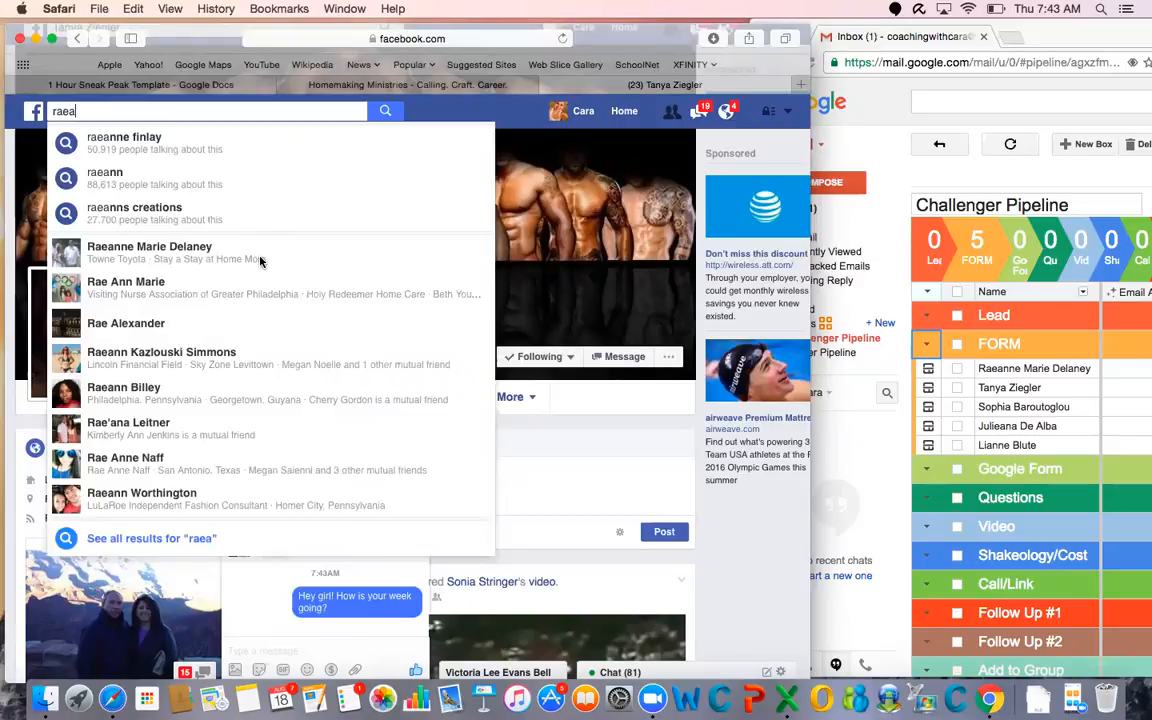
left_click(260, 262)
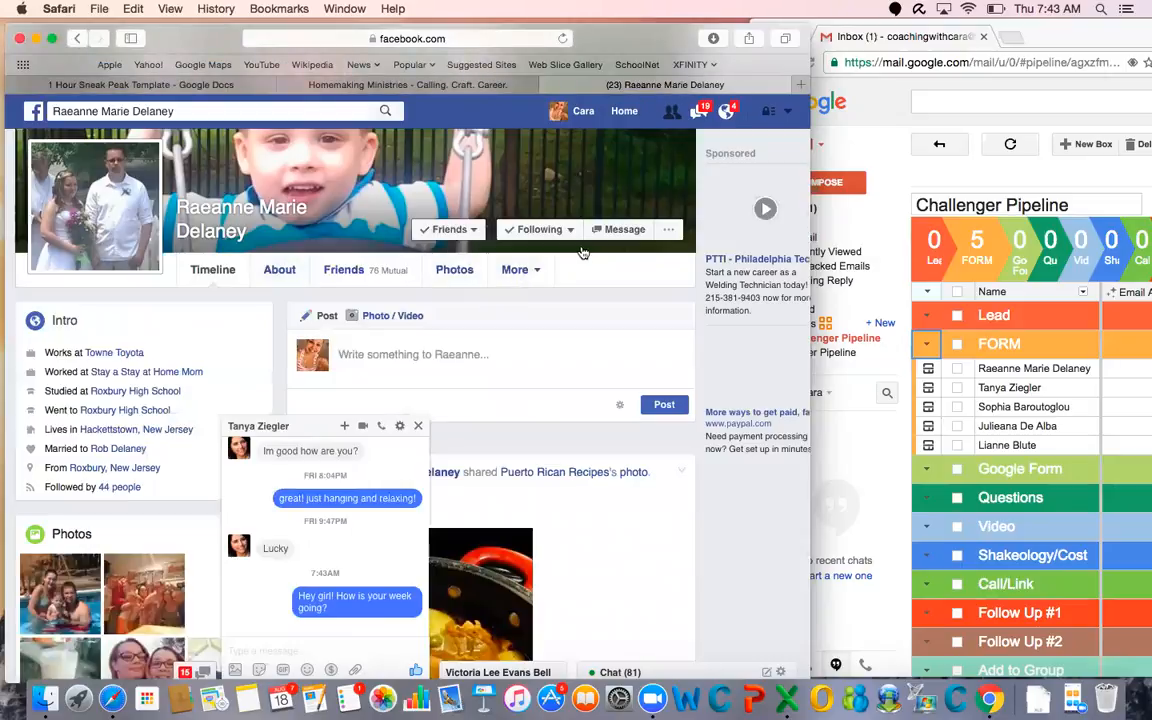
Open a chat with this lead and send "Hey girl! How is your week going?"
left_click(620, 229)
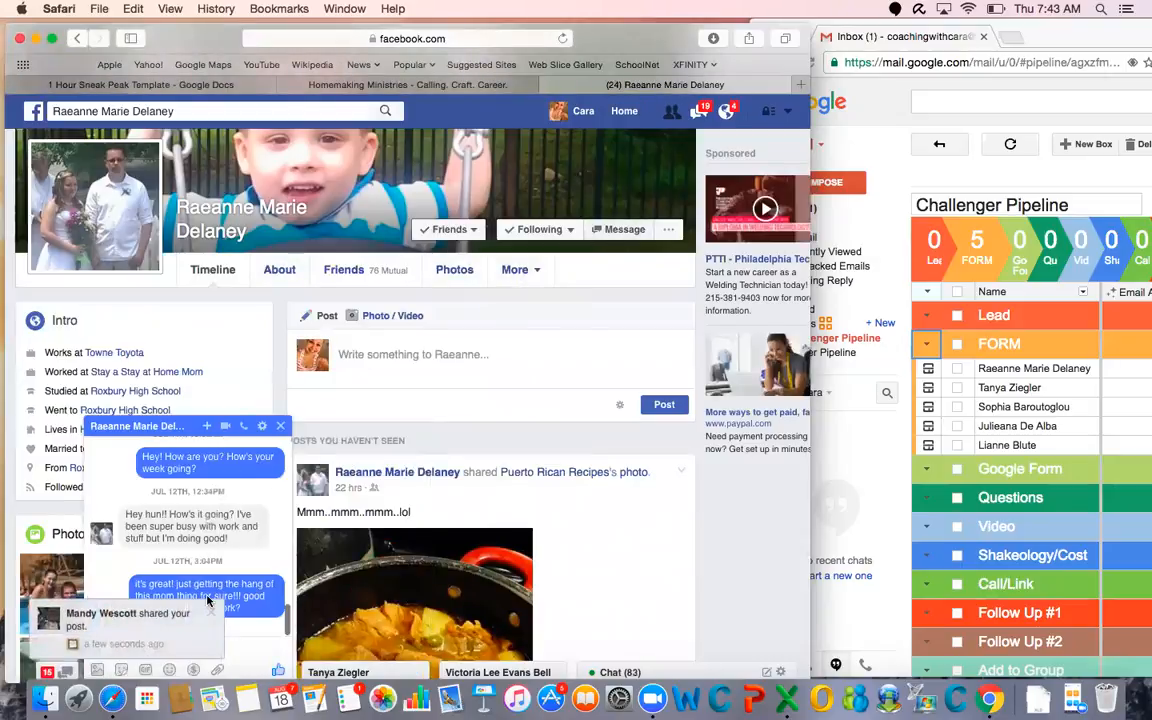
left_click(150, 620)
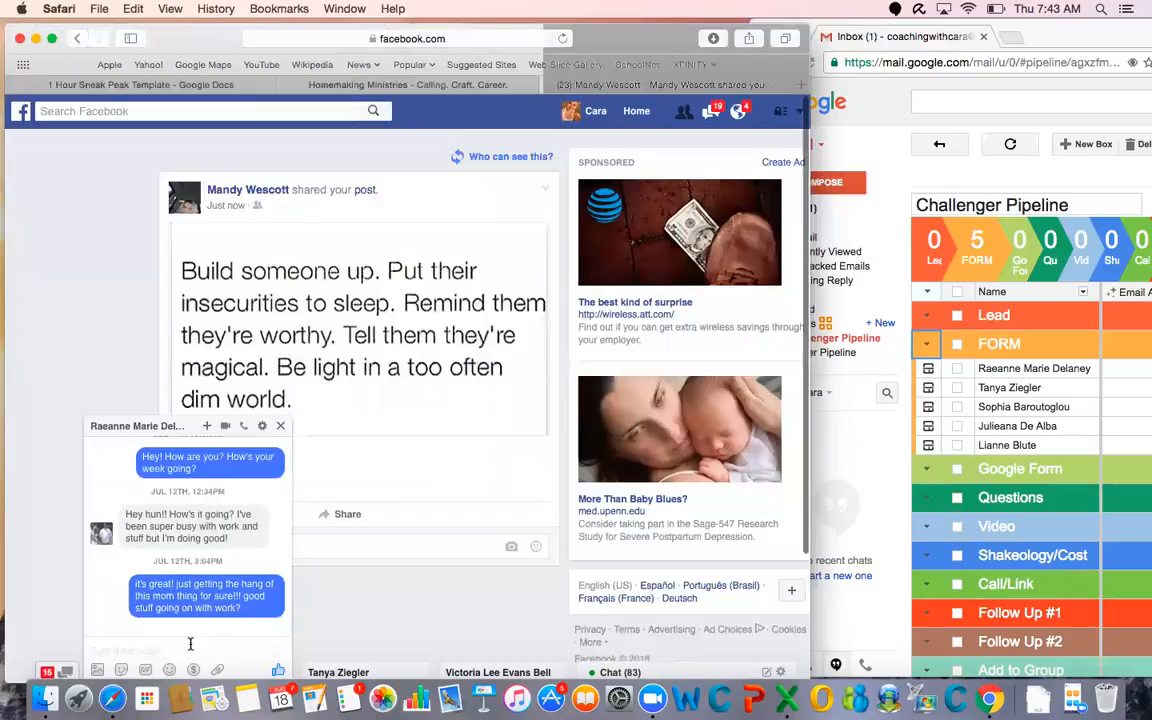
left_click(190, 648)
type("Hey girl! How is your week going?")
key("Return")
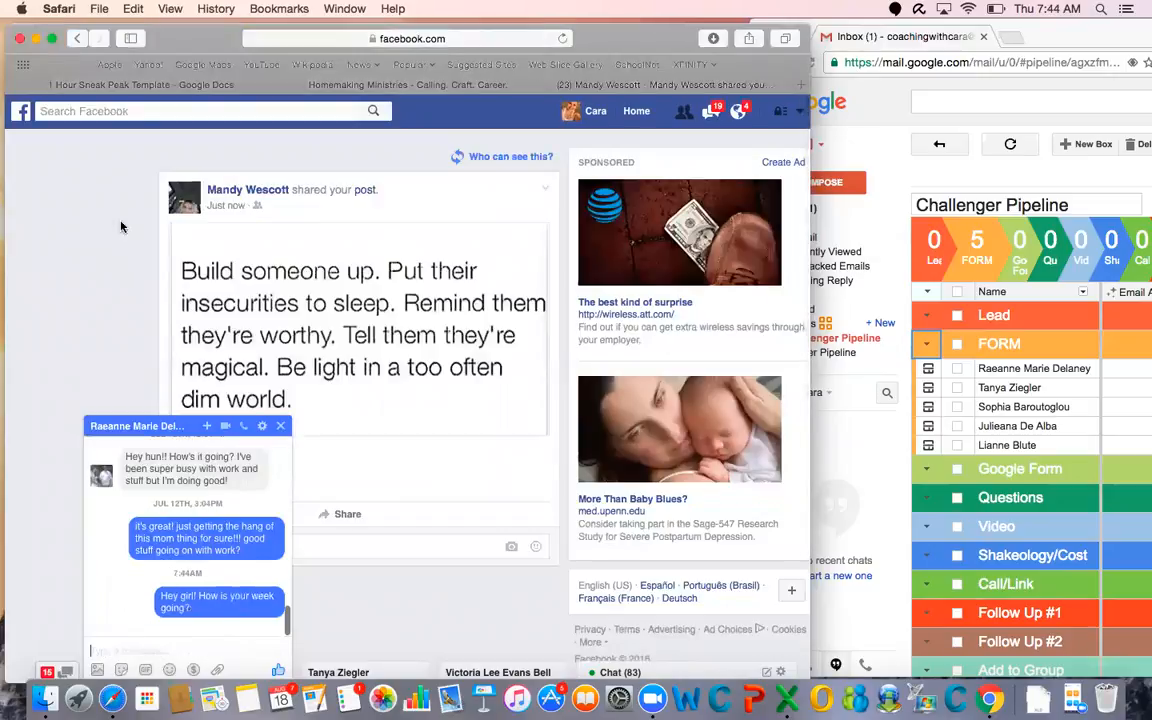
Find the third lead of the pipeline's FORM stage on Facebook and open the matching profile
left_click(166, 112)
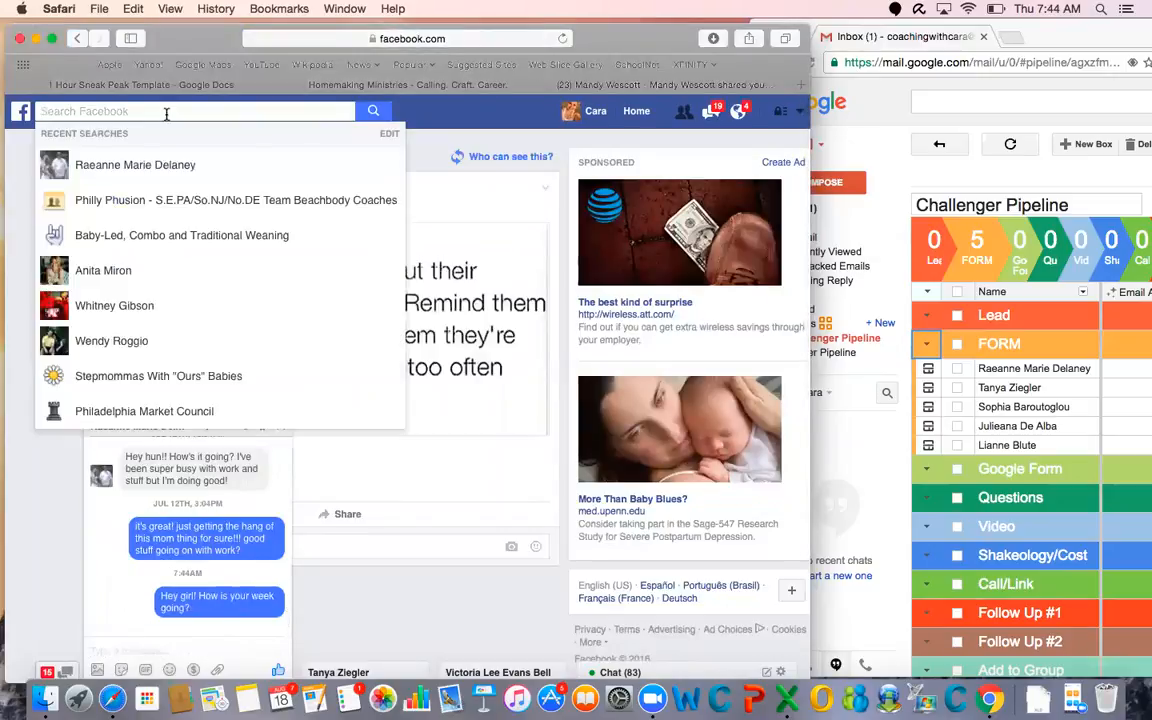
type("sophi")
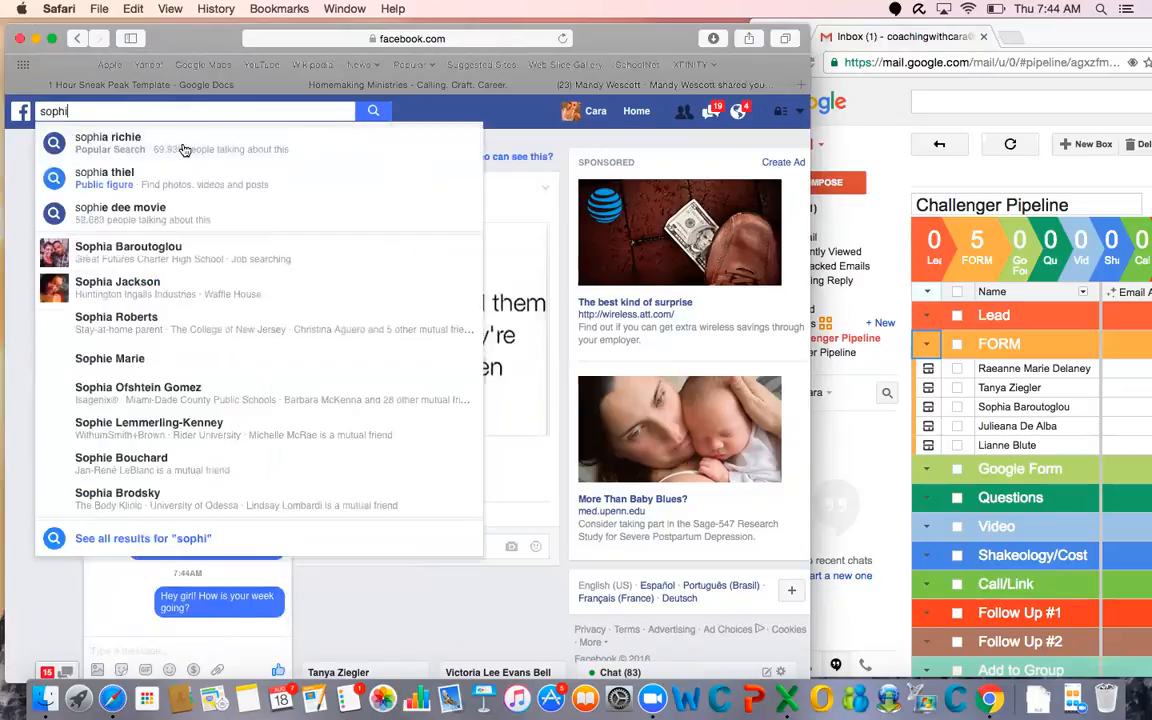
left_click(195, 243)
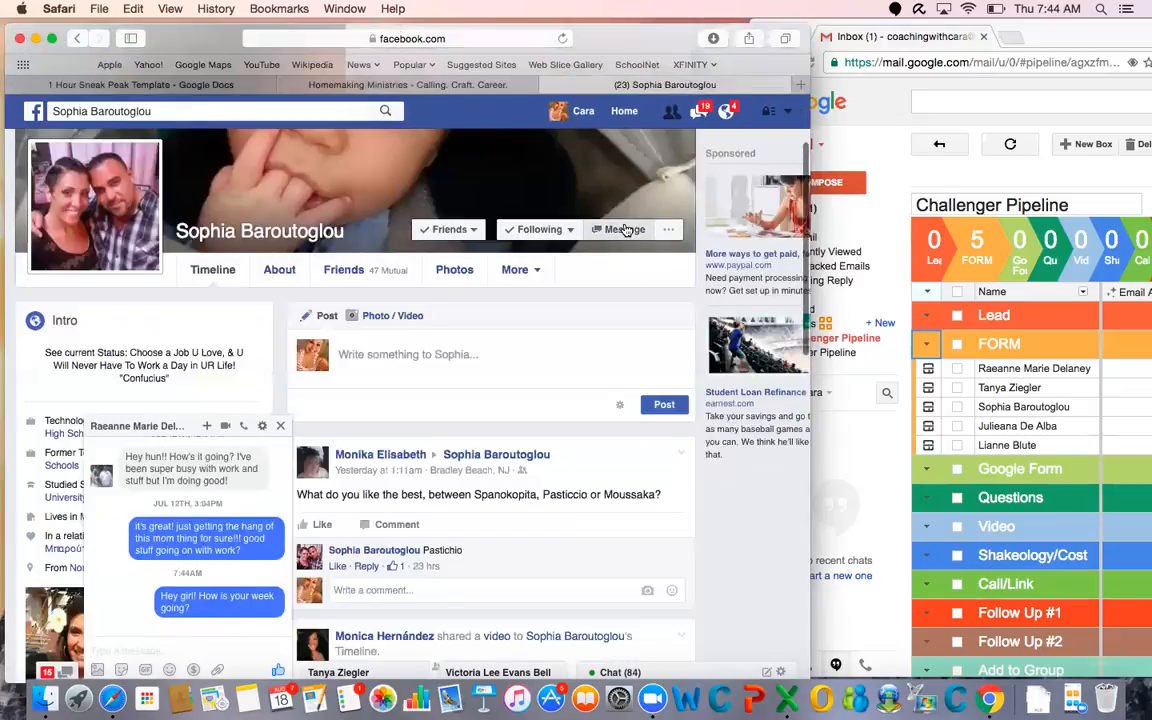
Send the third FORM lead the copied message "Hey girl! How is your week going?" from the open profile
left_click(625, 229)
key("super+v")
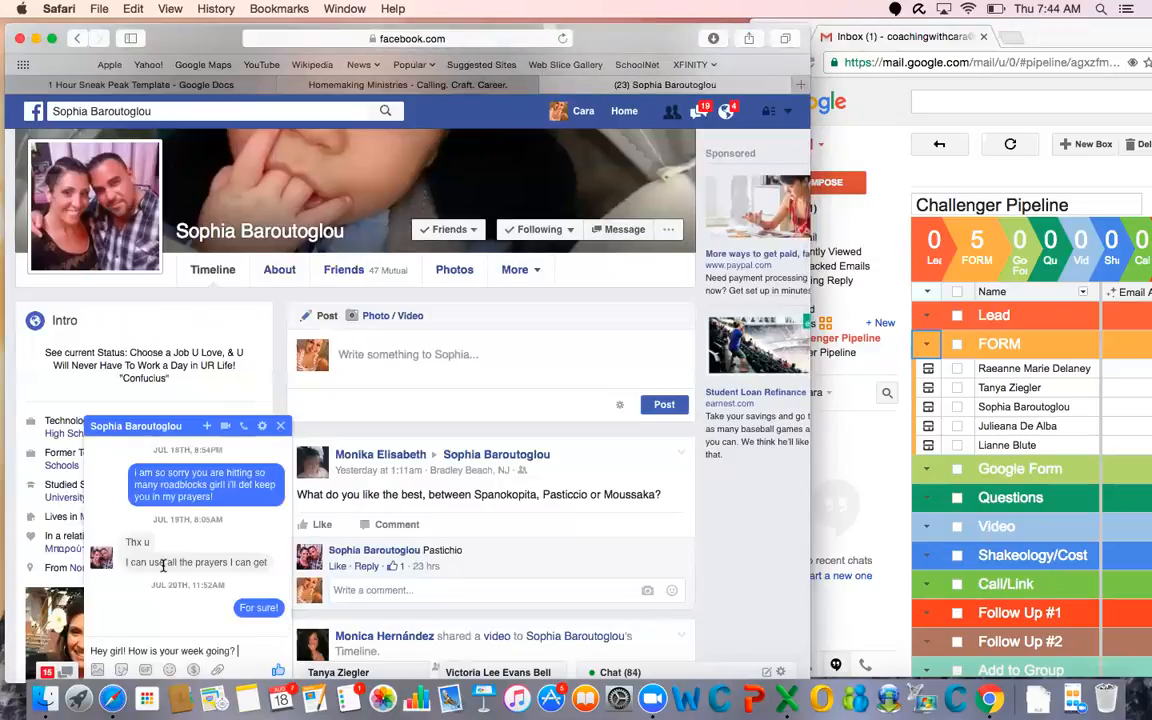
key("Return")
Find the fifth FORM lead's Facebook profile by first name and send the copied message "Hey girl! How is your week going?"
left_click(192, 108)
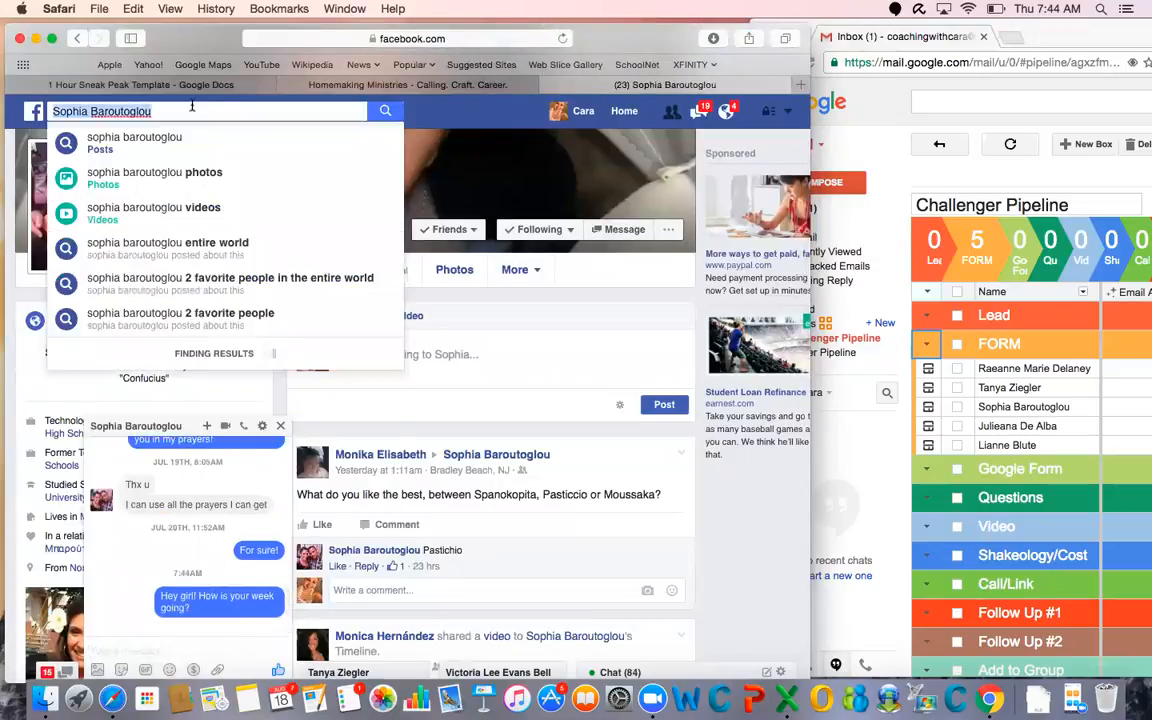
type("lianne")
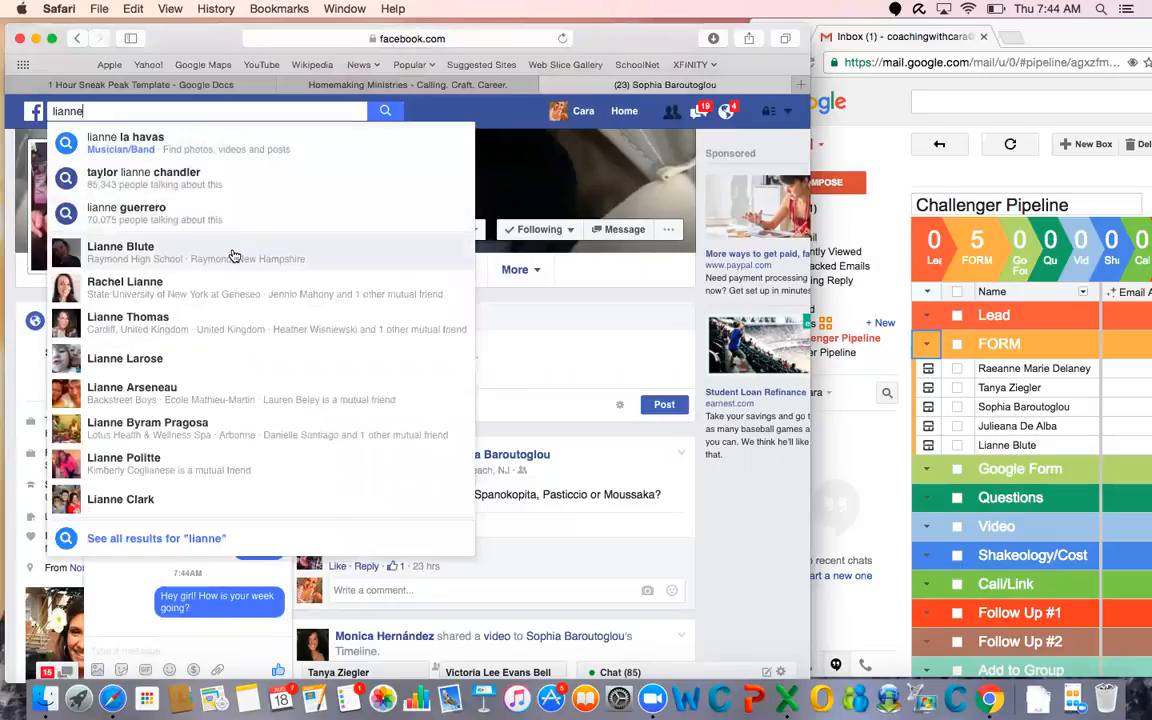
left_click(233, 256)
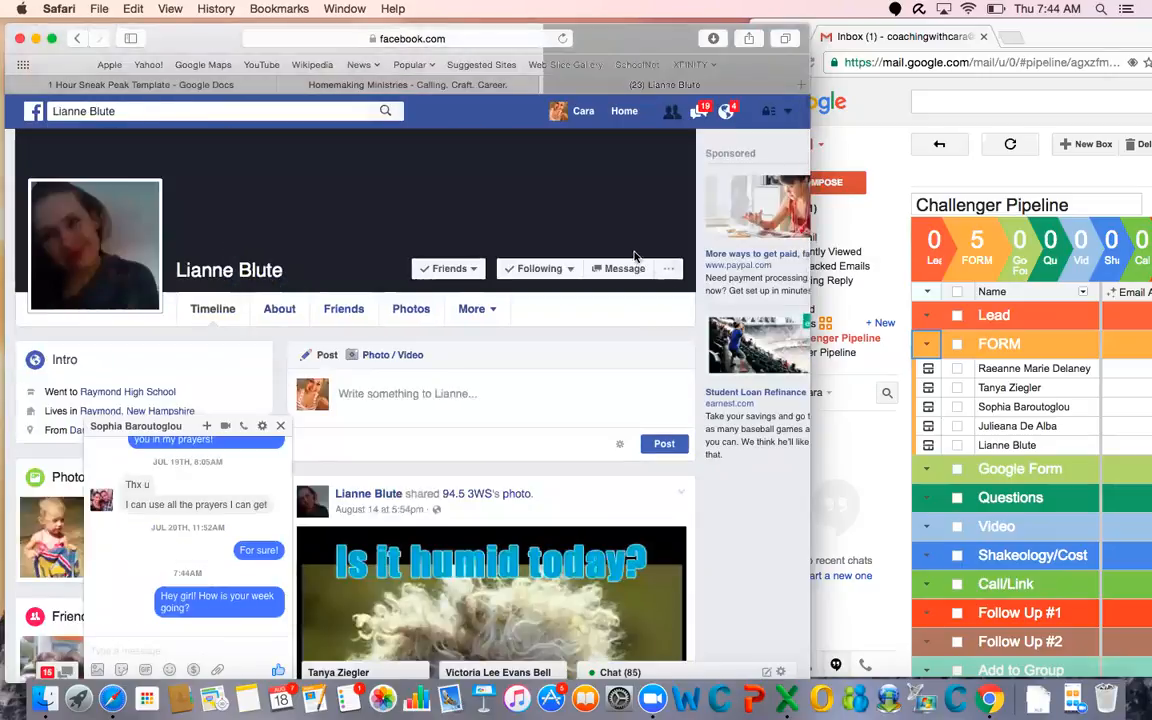
left_click(617, 268)
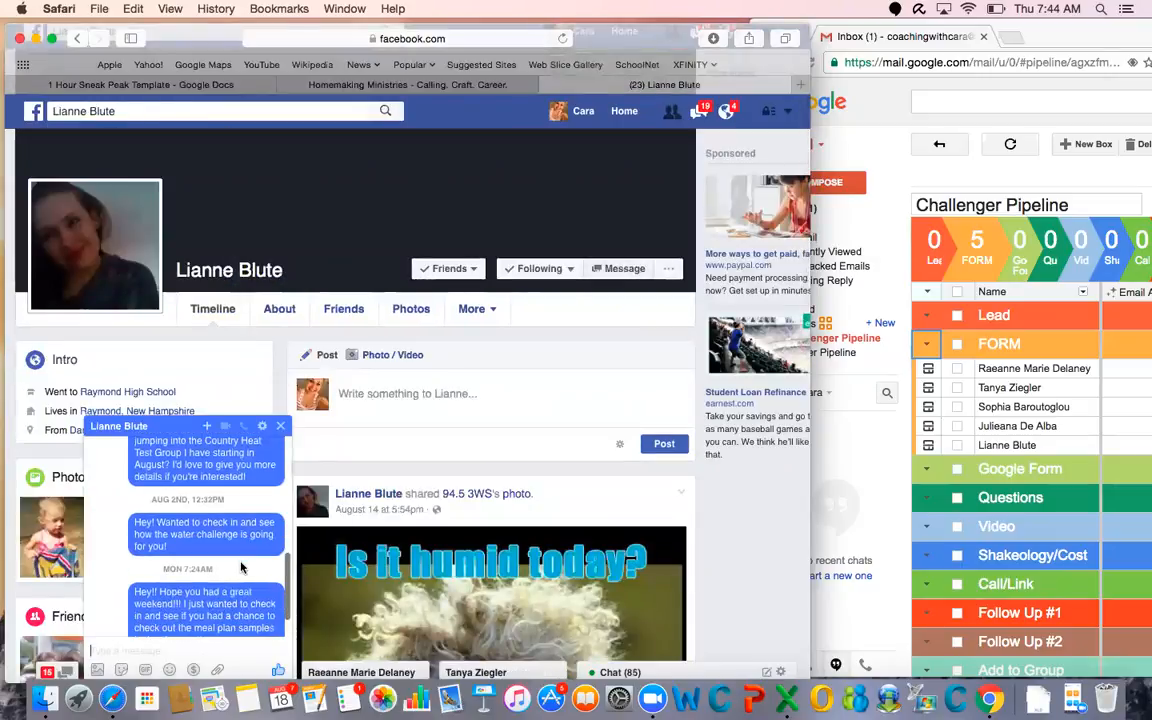
key("super+v")
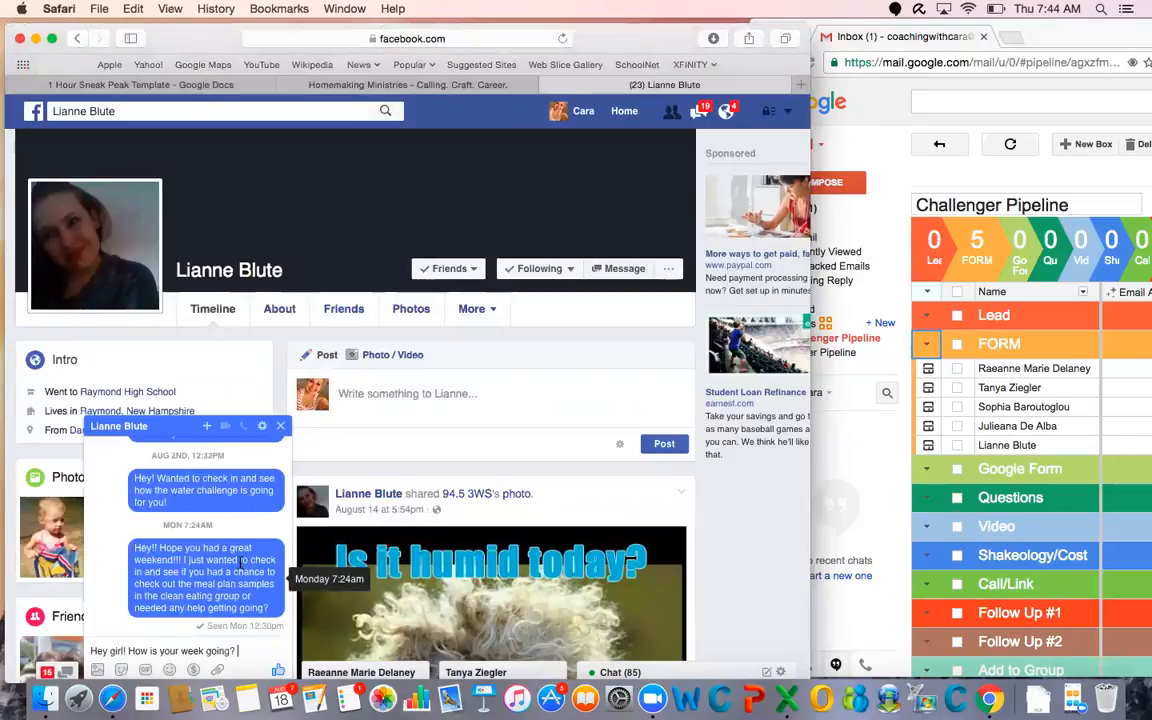
key("Return")
Search Facebook for the fourth lead in the pipeline's FORM stage by first name and open the matching profile
left_click(219, 113)
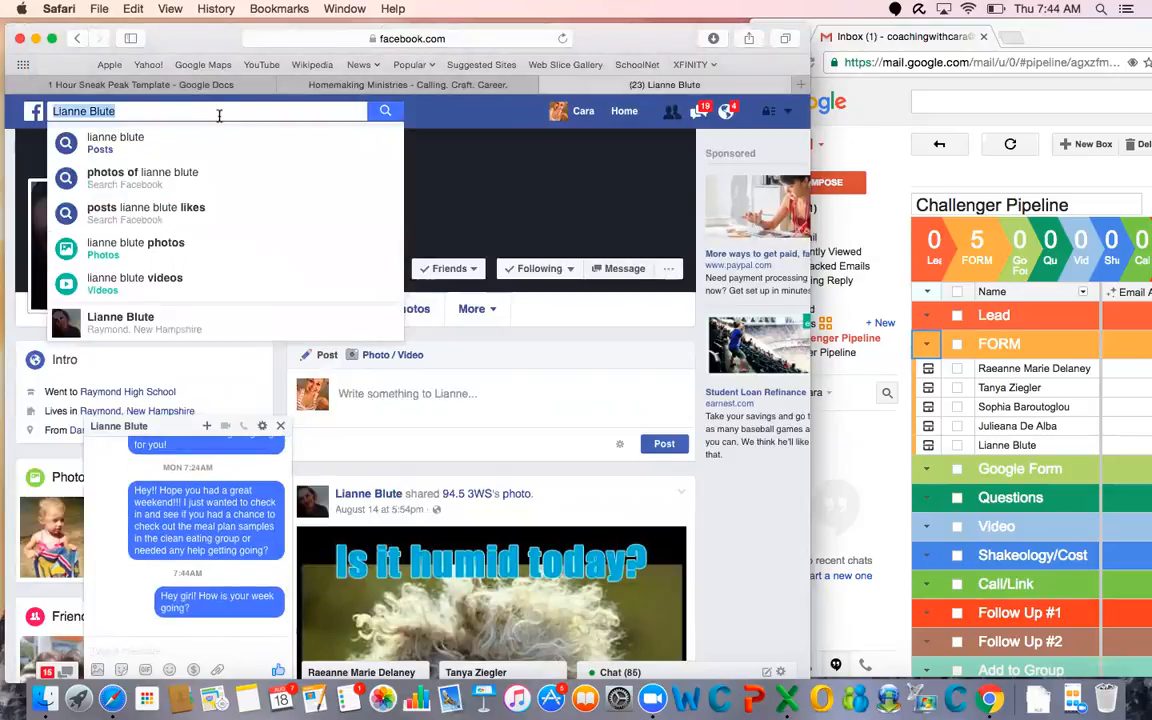
type("juli")
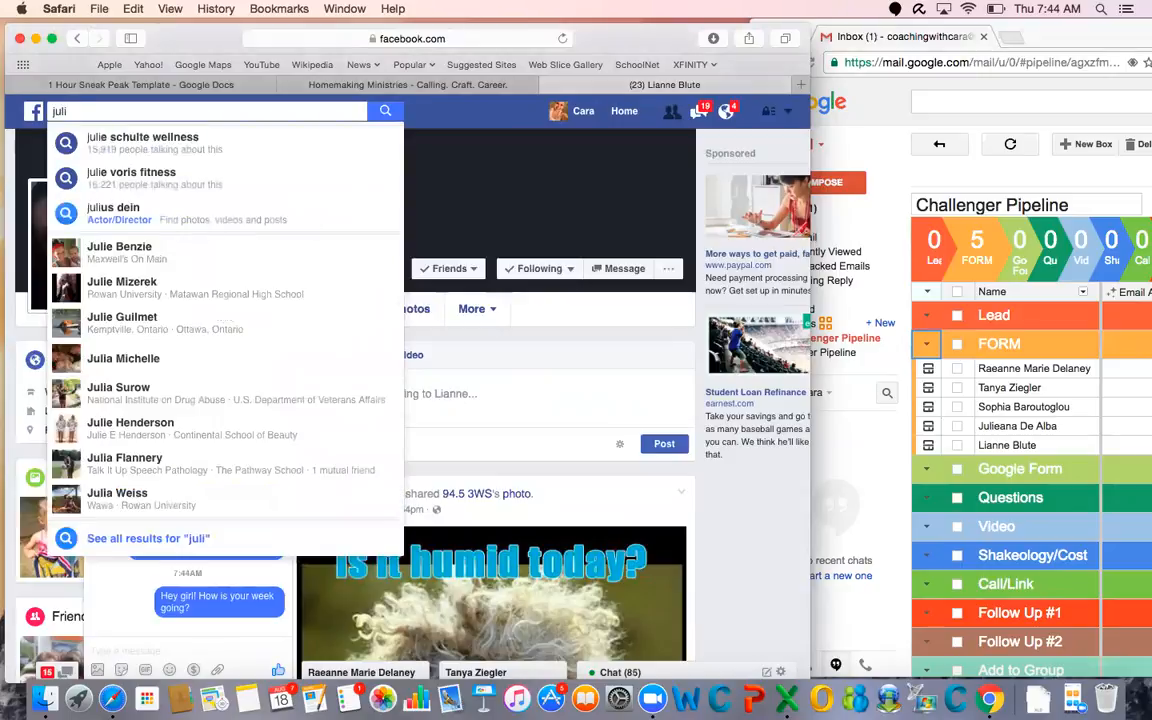
type("e an")
key("BackSpace")
key("BackSpace")
key("BackSpace")
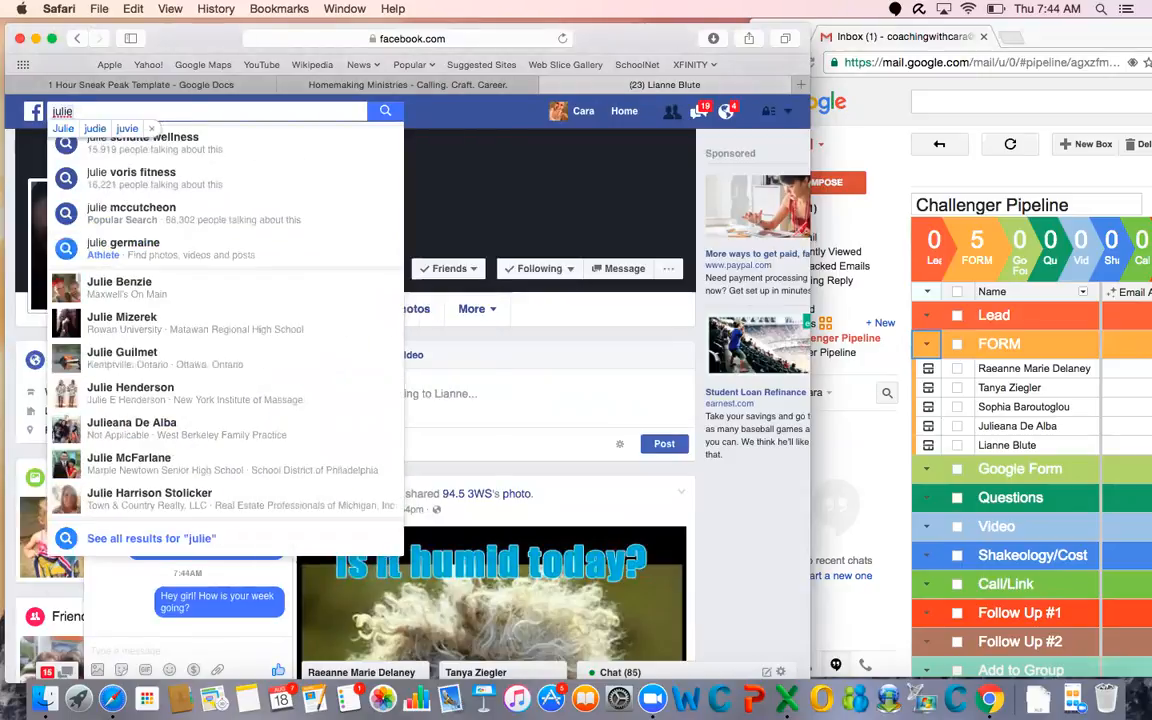
type("ana")
left_click(226, 252)
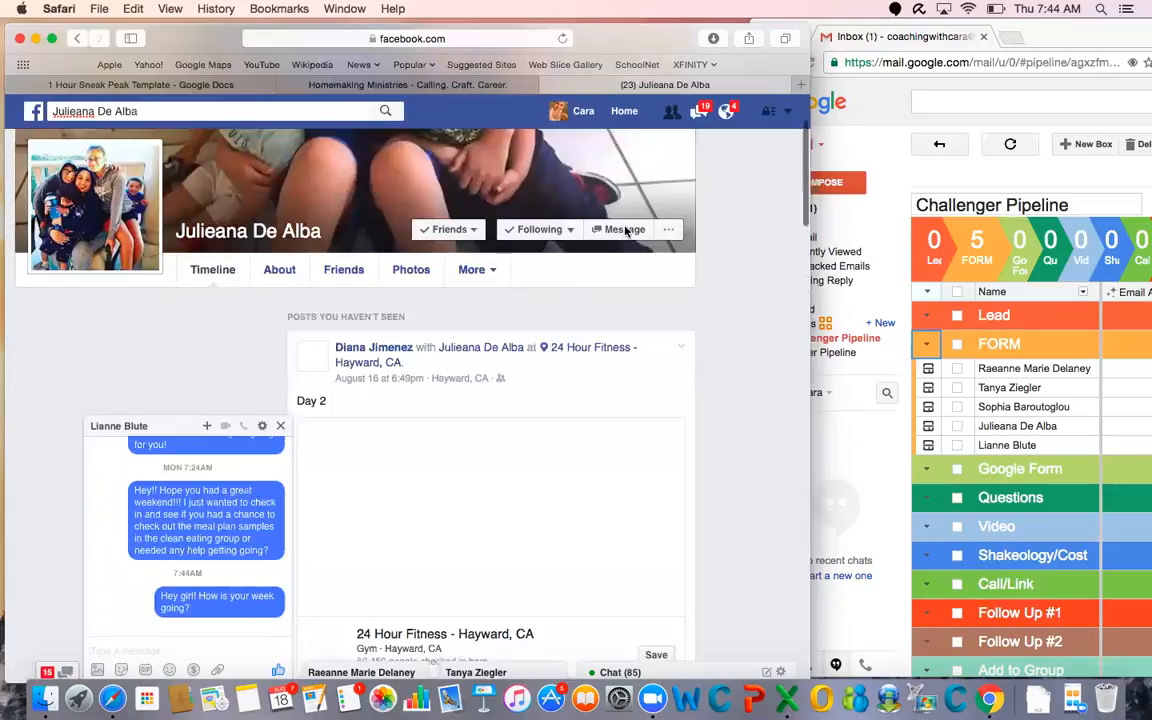
Open a chat with the fourth FORM lead and send the copied message "Hey girl! How is your week going?"
left_click(625, 230)
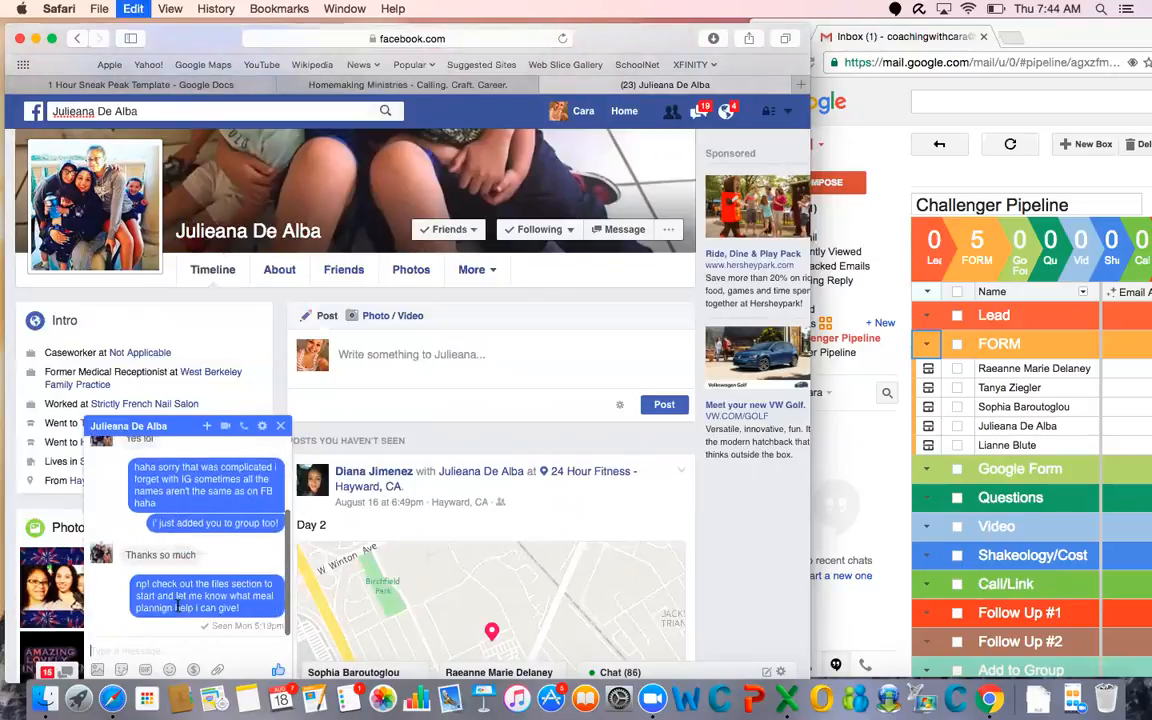
type("Hey girl! How is your week going?")
key("Return")
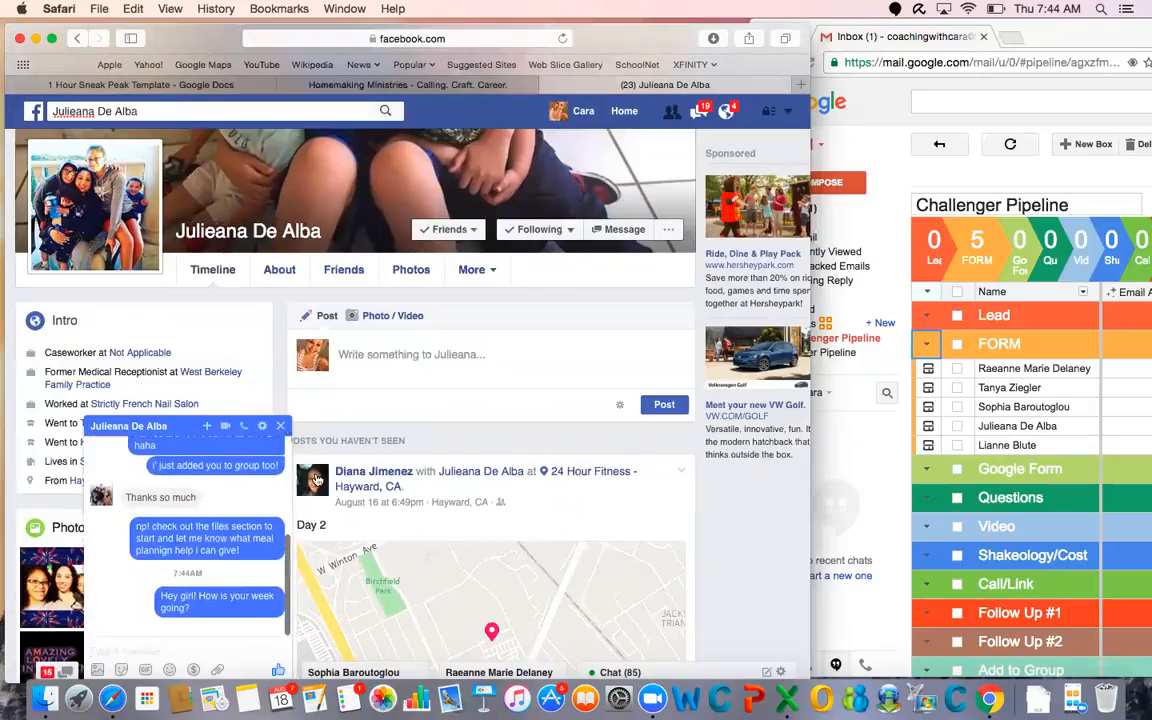